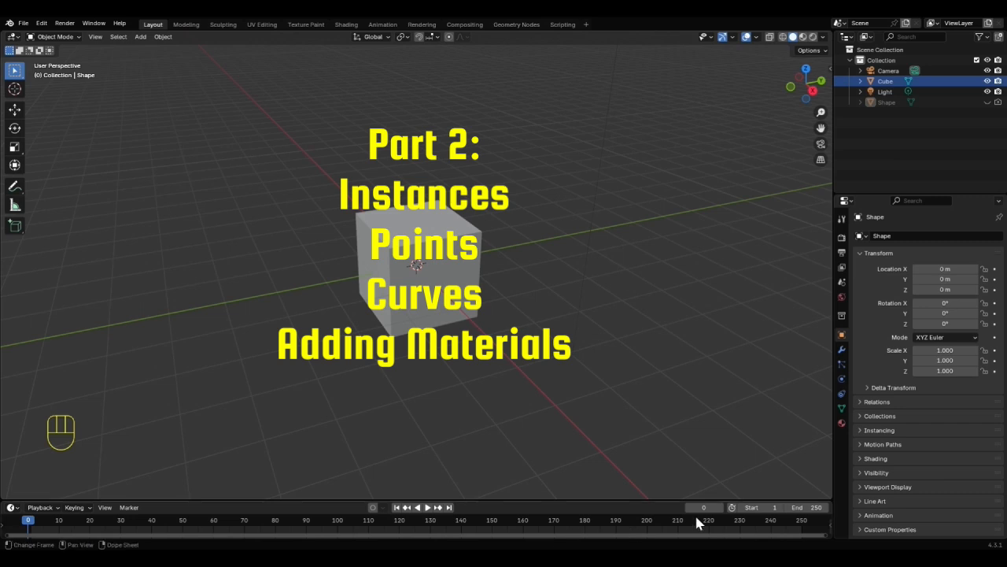
Step: Show the modifier properties, and split the 3D viewport to make a Geometry Node Editor with its sidebar hidden
left_click(841, 351)
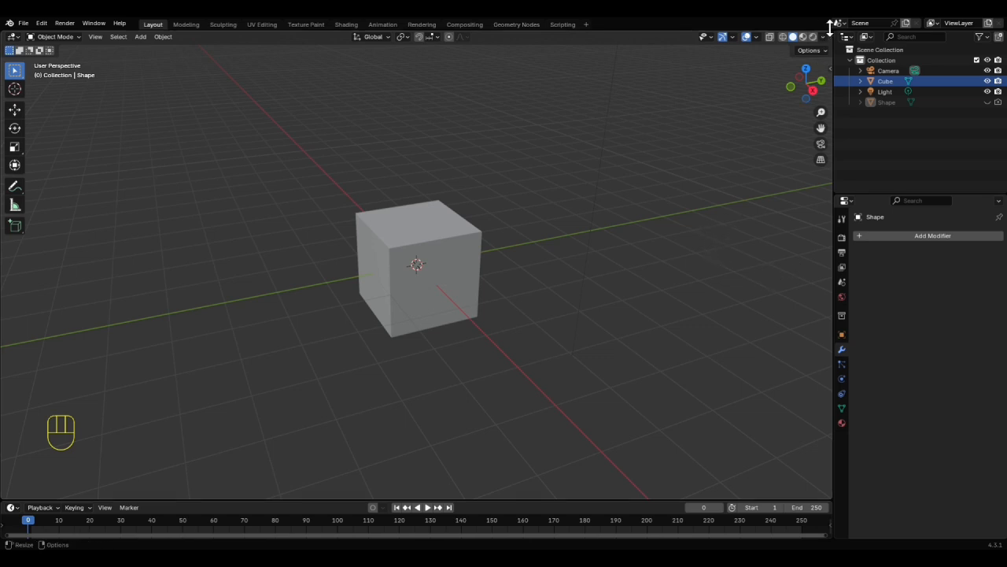
left_click_drag(830, 33, 426, 38)
left_click(439, 37)
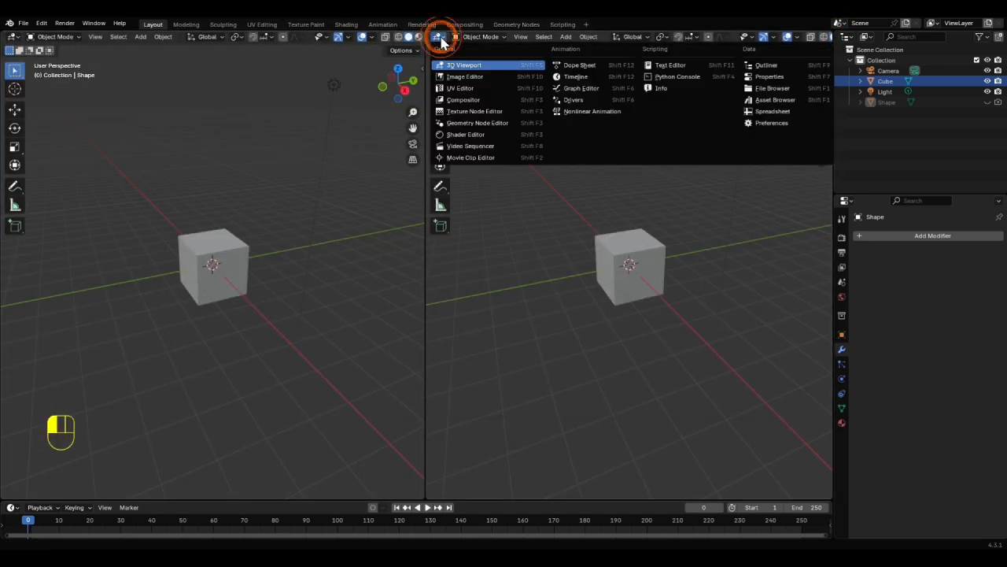
left_click(485, 131)
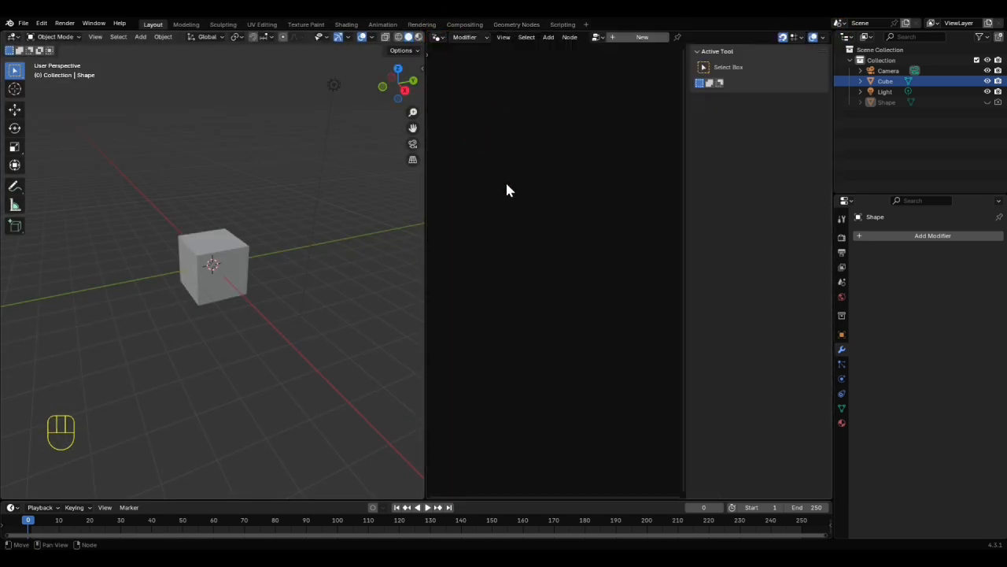
key("n")
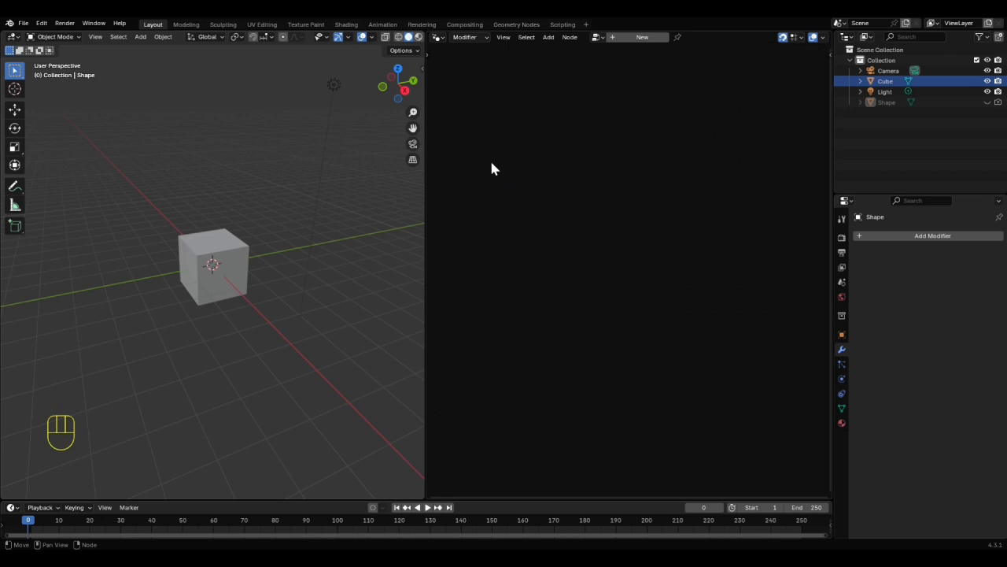
Step: Switch to the Geometry Nodes workspace and add a Geometry Nodes modifier to the cube
left_click(514, 26)
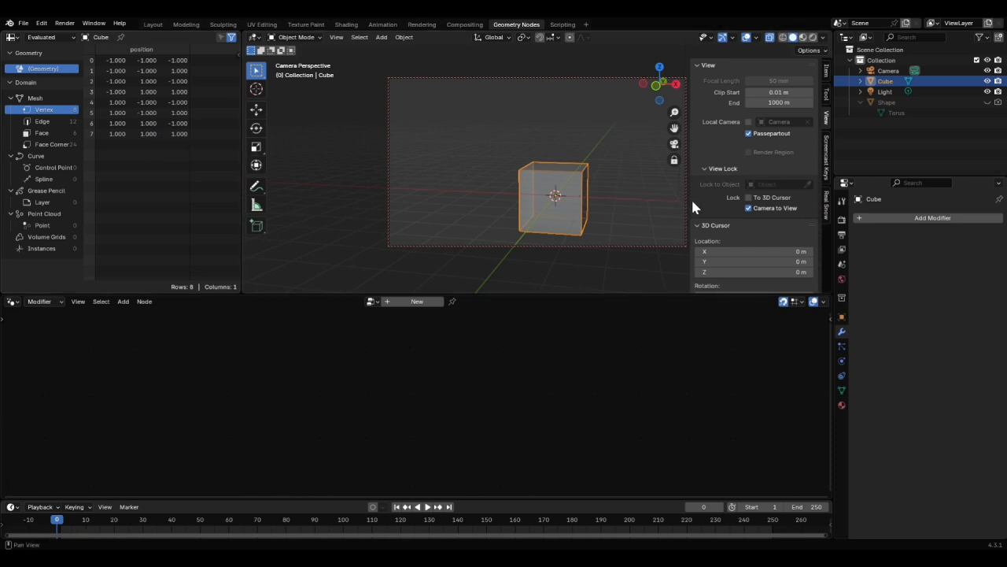
left_click(913, 219)
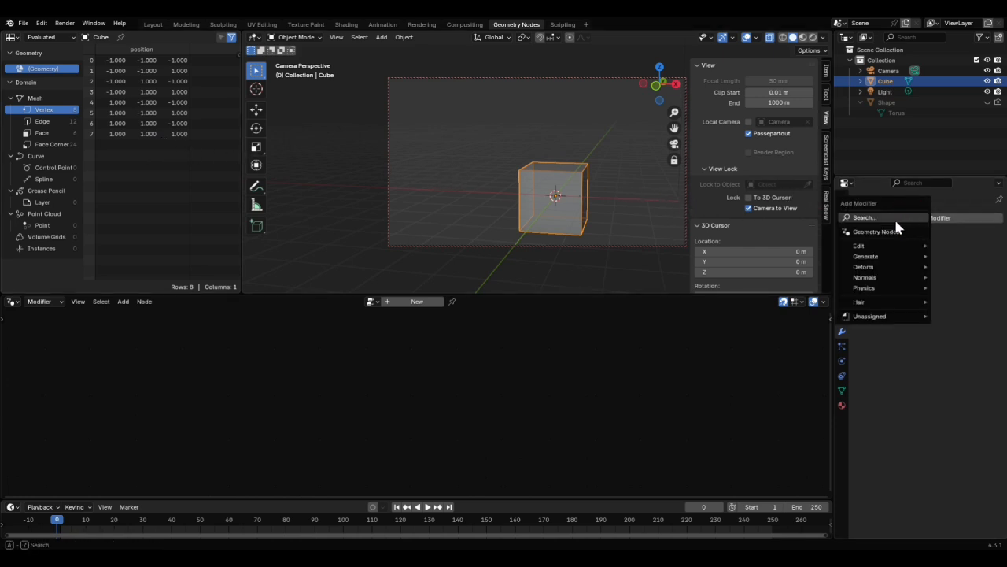
left_click(894, 219)
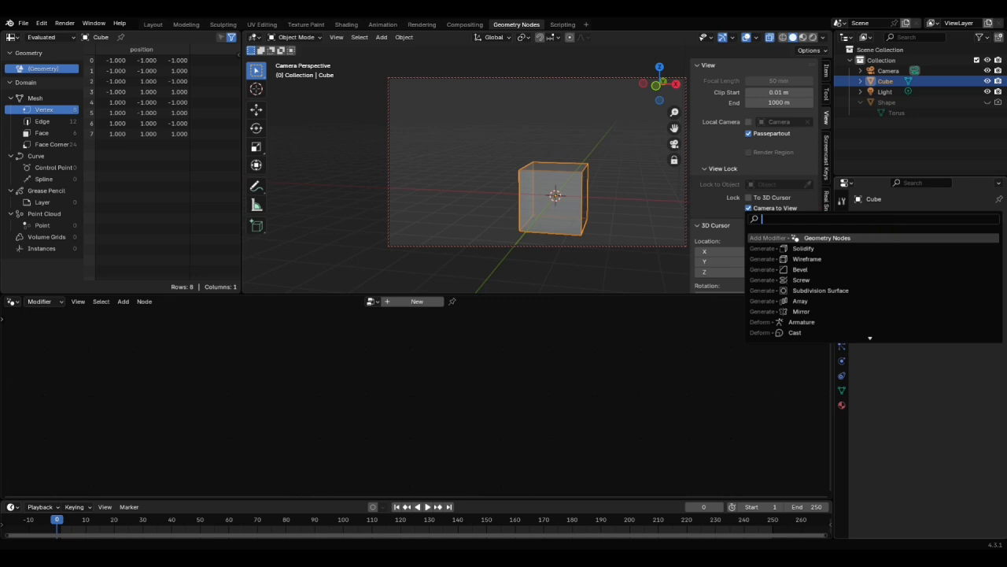
type("geom")
key("Return")
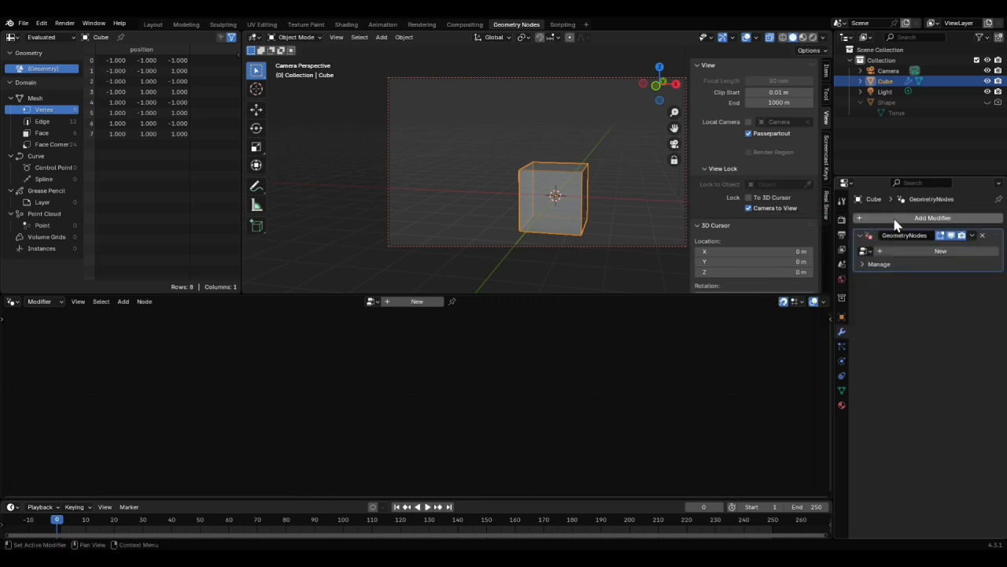
Step: Assign the existing extrude node group to the cube's modifier and turn off X-ray display in the viewport
left_click(867, 251)
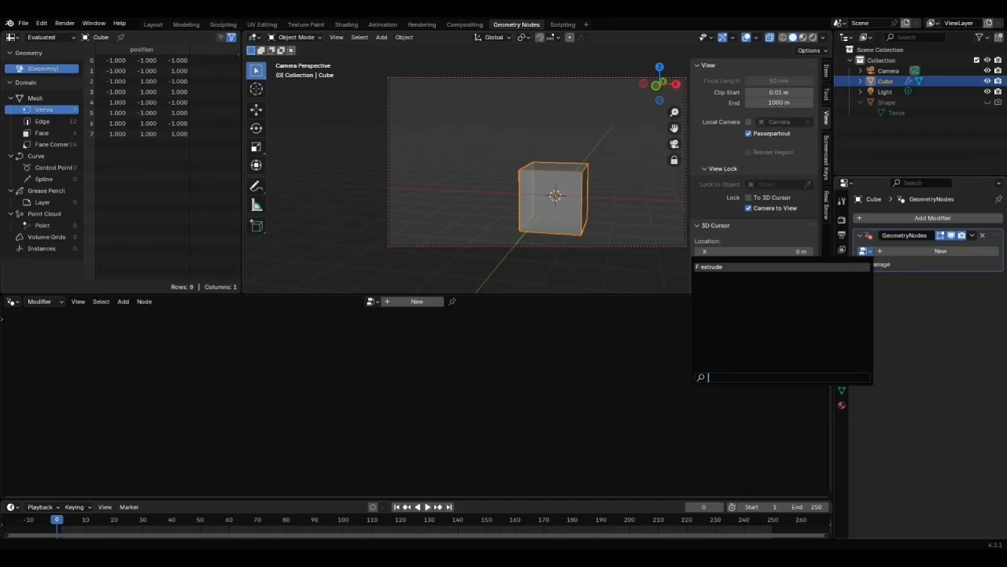
left_click(754, 267)
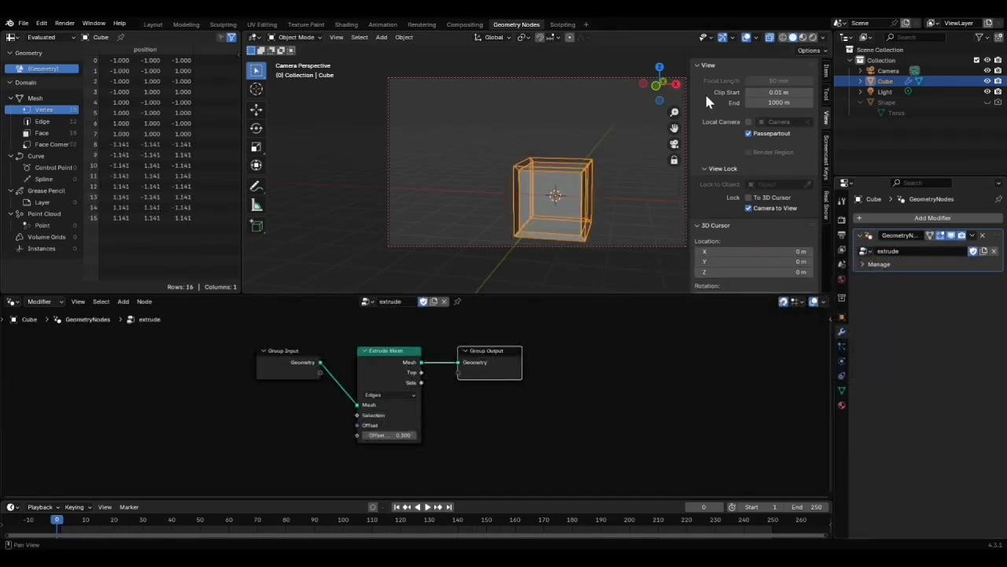
left_click(770, 37)
middle_click_drag(583, 229, 551, 238)
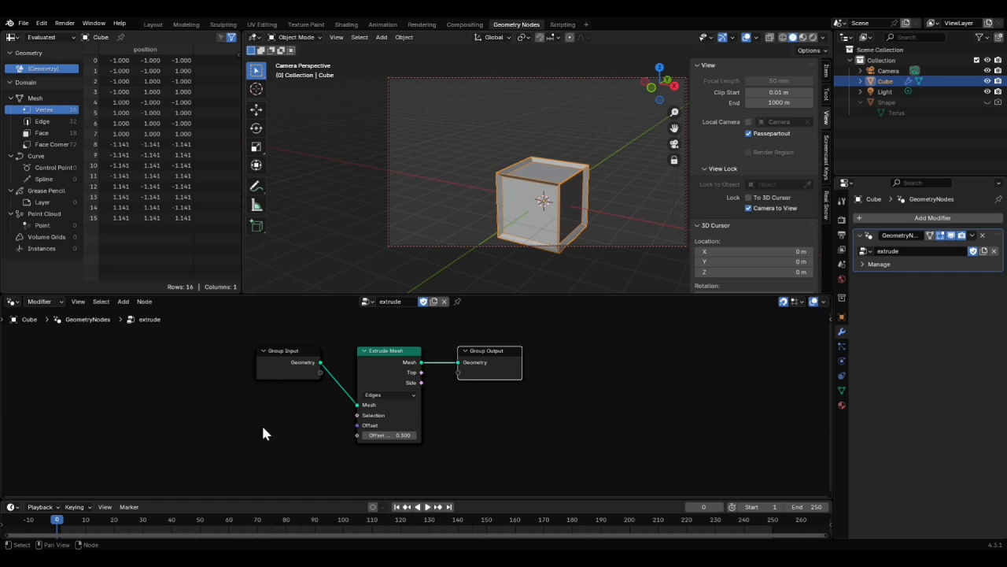
Step: Add a Cylinder mesh primitive node below Group Input and connect its Mesh output to the Extrude Mesh node's Mesh input
key("shift")
key("shift+a")
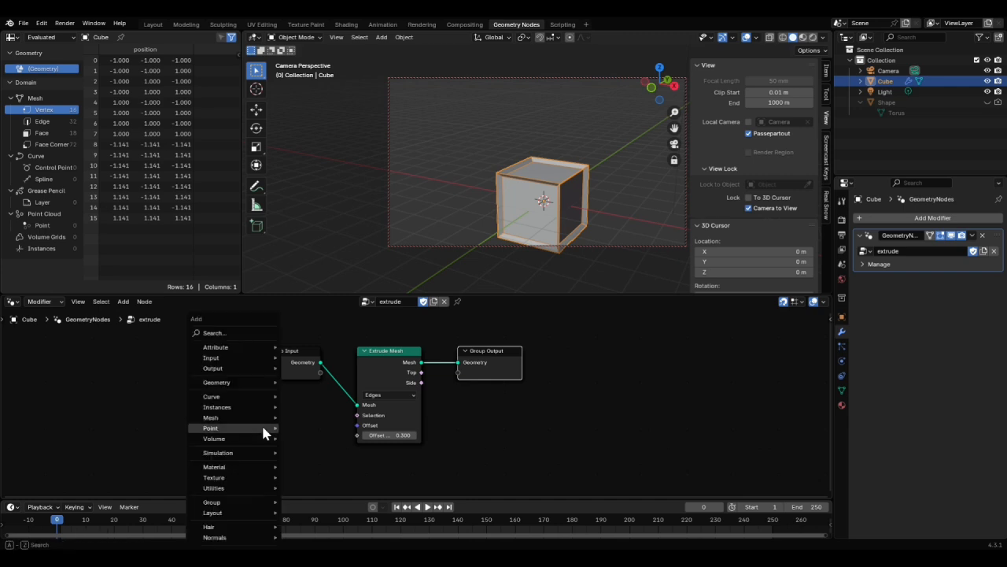
mouse_move(264, 431)
mouse_move(226, 420)
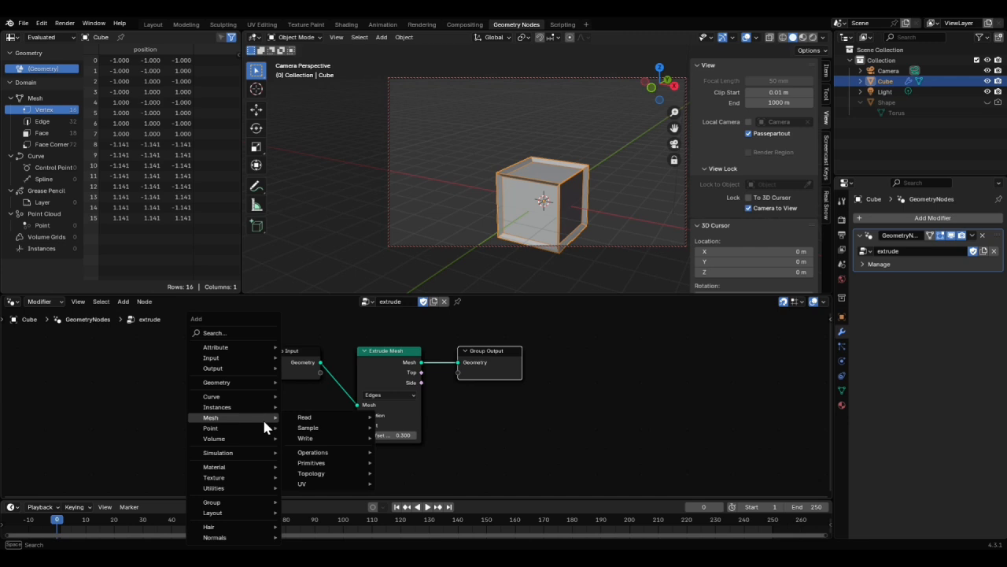
mouse_move(310, 475)
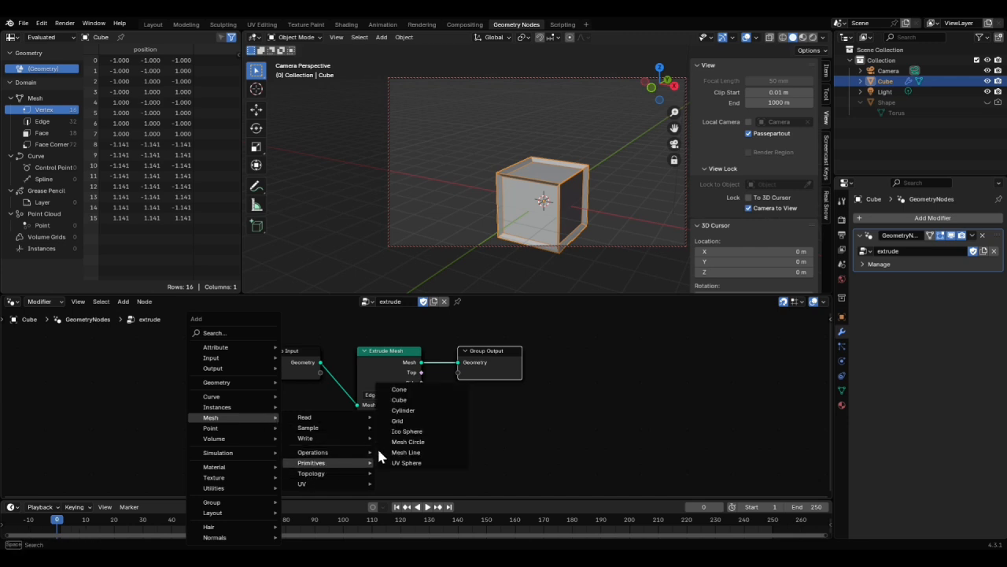
left_click(410, 410)
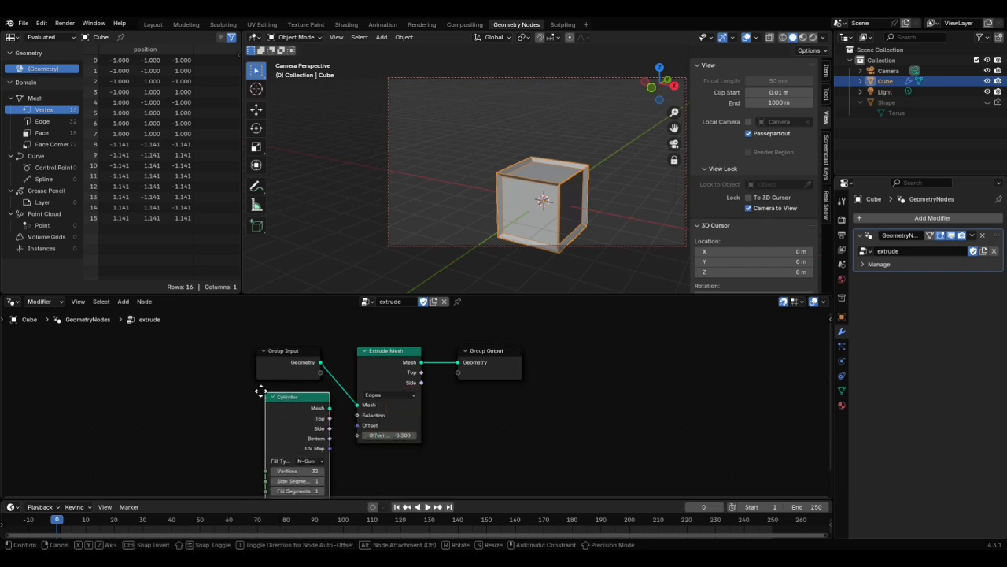
left_click(261, 383)
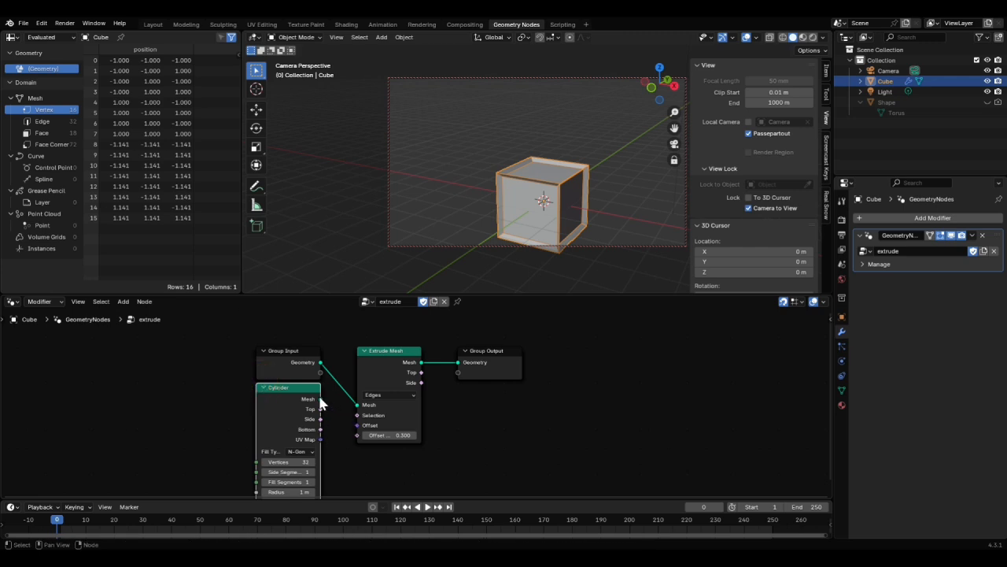
left_click_drag(320, 399, 356, 407)
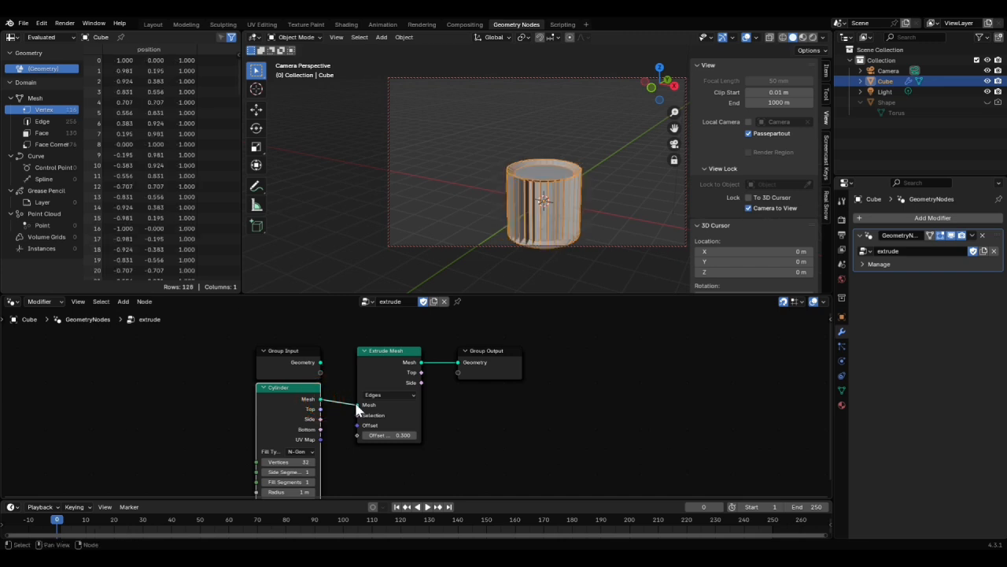
Step: Set the Extrude Mesh node's offset scale to 0.200 and compare the object with the modifier's viewport display off and on
middle_click_drag(483, 227, 441, 228)
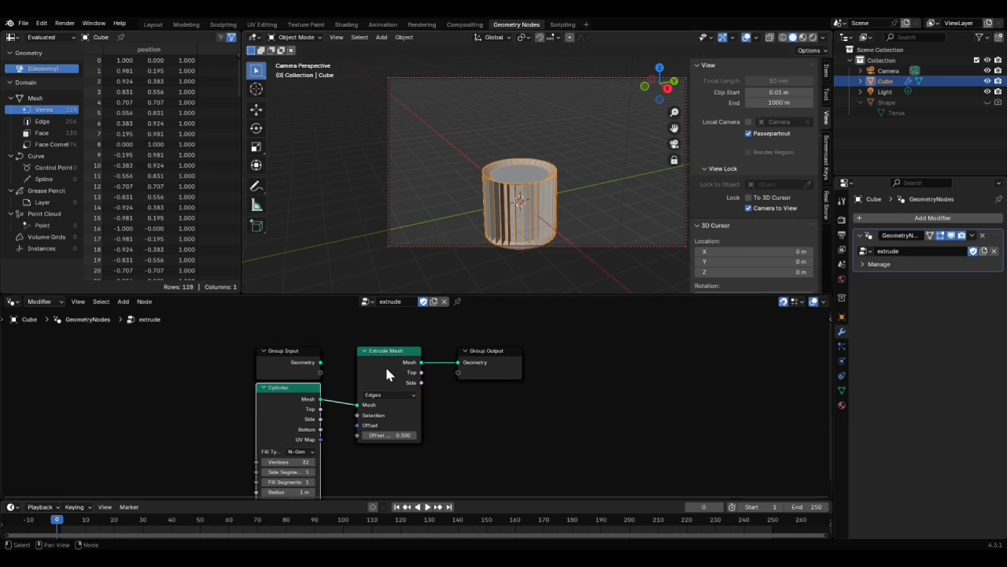
mouse_move(397, 436)
left_mouse_down()
mouse_move(362, 436)
mouse_move(457, 436)
mouse_move(389, 436)
left_mouse_up()
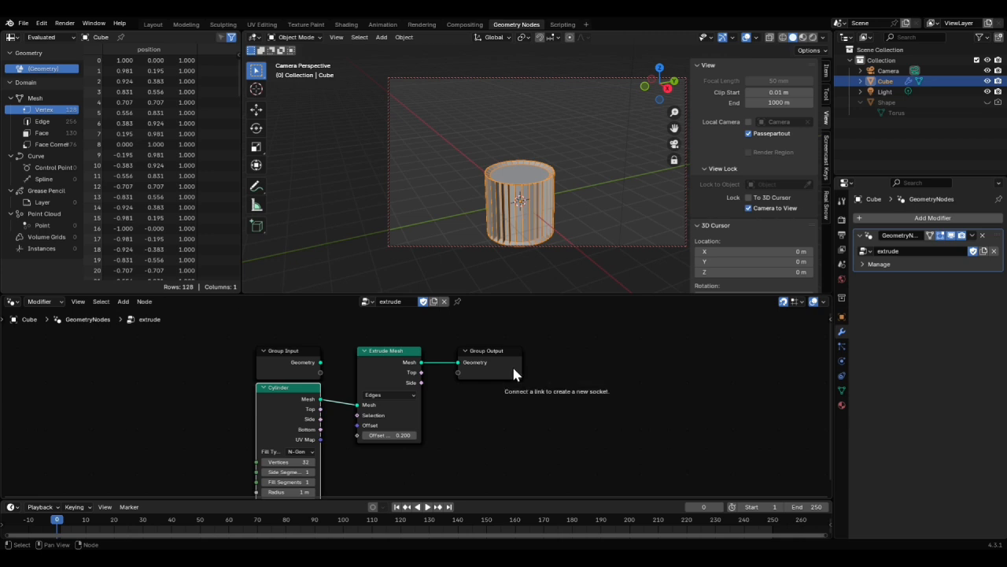
left_click(951, 235)
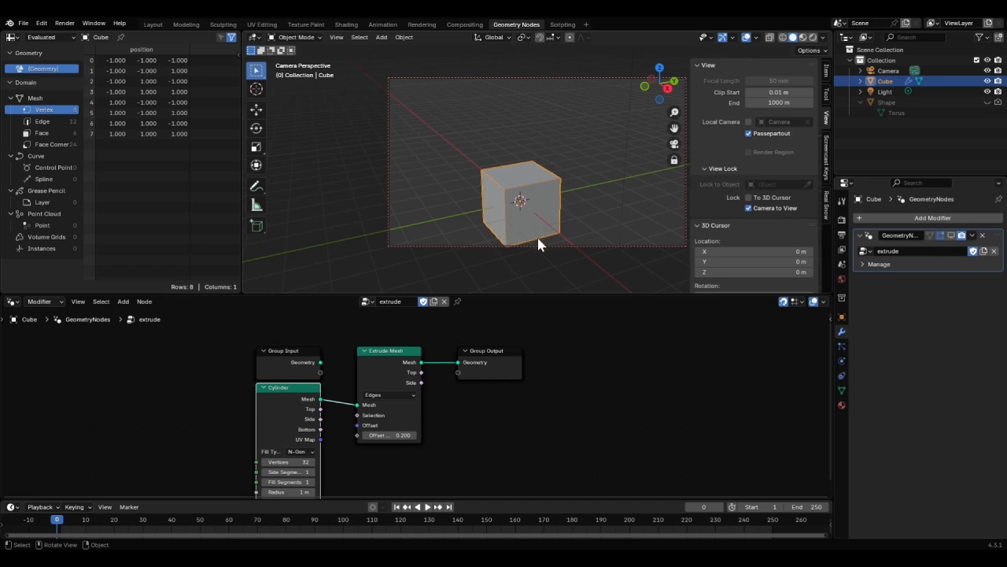
left_click(951, 235)
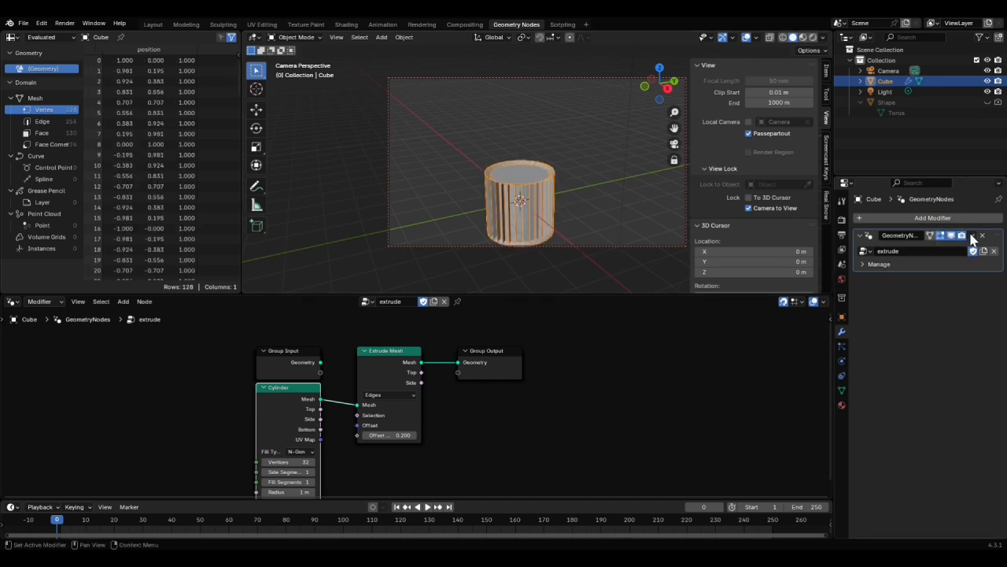
Step: Undo the trial sphere and the hiding of the cube
left_click(972, 236)
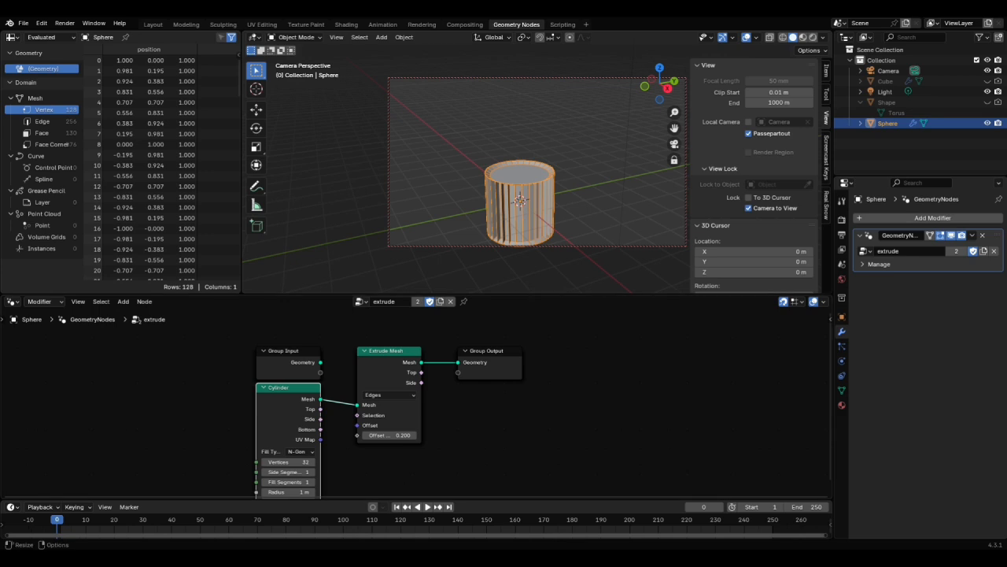
key("ctrl+z")
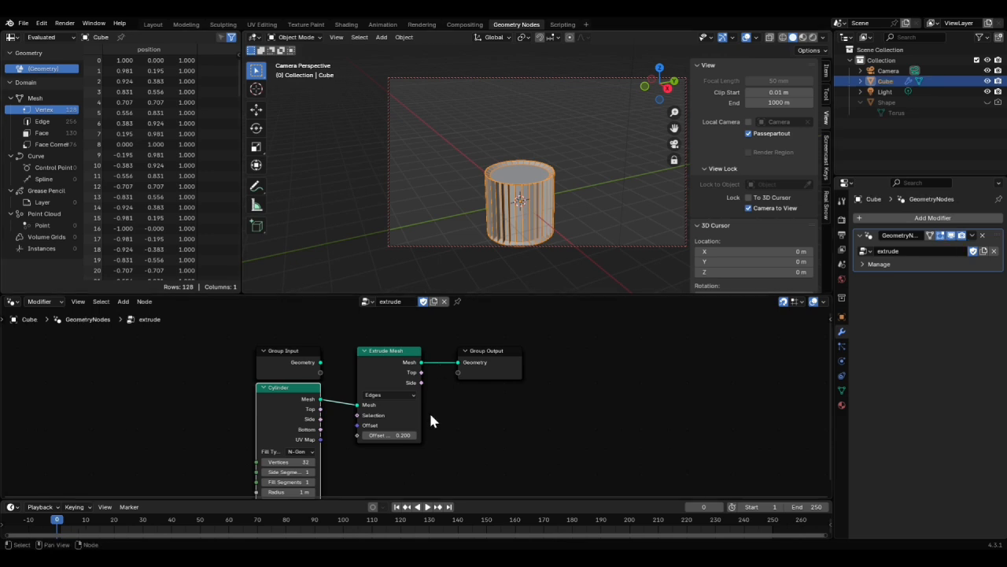
Step: Add an Object Info node for the Shape object beside the relocated Cylinder node and connect its Geometry to the Extrude Mesh input
middle_click_drag(457, 427, 452, 395)
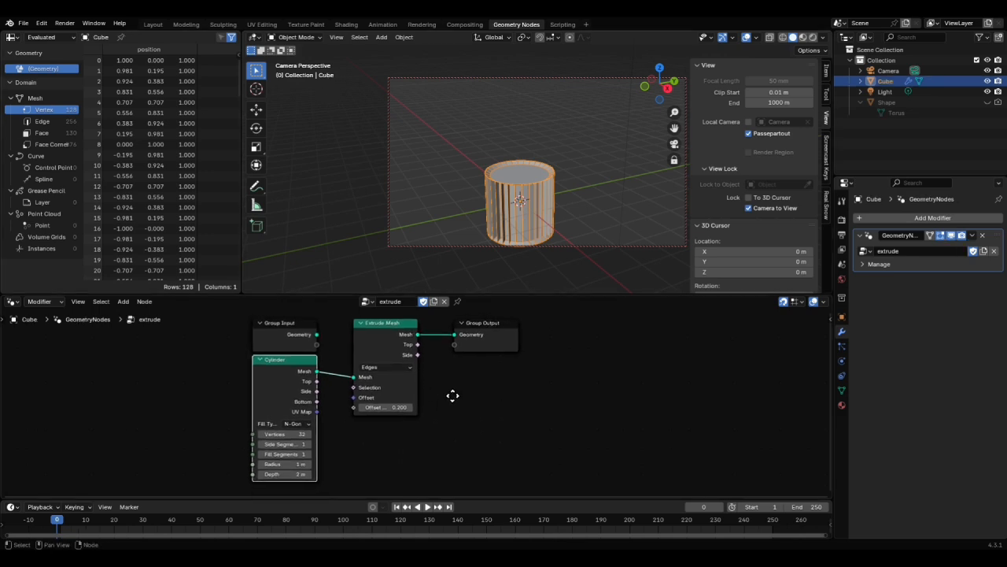
left_click_drag(249, 360, 181, 332)
left_click_drag(887, 102, 265, 418)
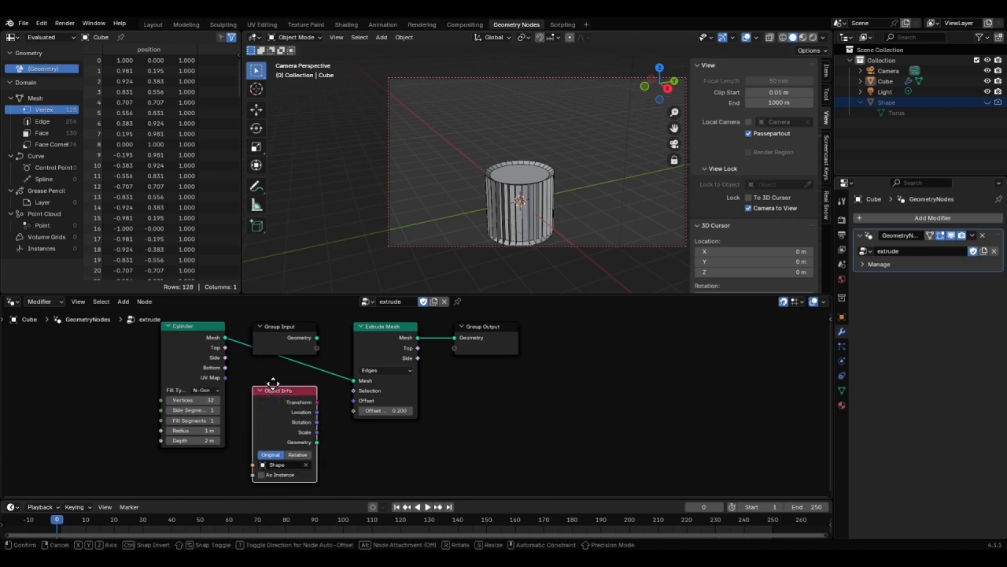
left_click(272, 372)
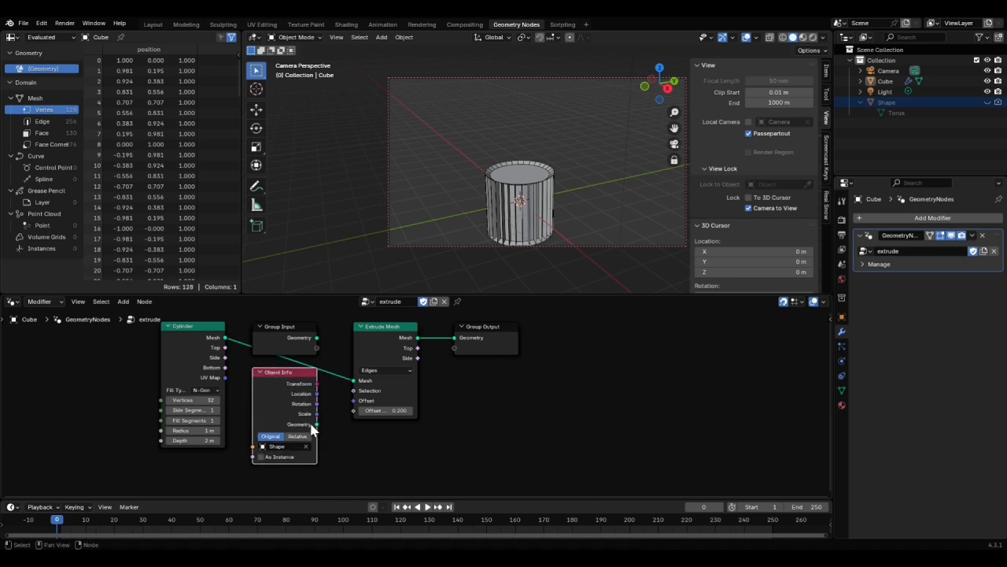
left_click_drag(315, 426, 355, 383)
Step: Inspect the extruded Shape geometry and compare it with the original cube by switching the modifier's viewport display off and on
mouse_move(571, 216)
middle_mouse_down()
mouse_move(568, 197)
mouse_move(504, 206)
mouse_move(554, 215)
middle_mouse_up()
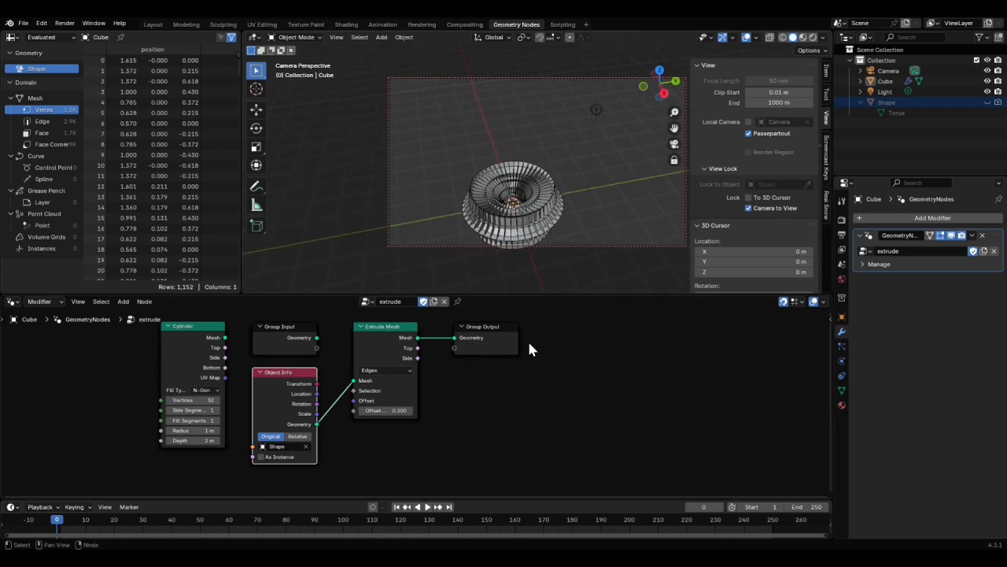
left_click(950, 234)
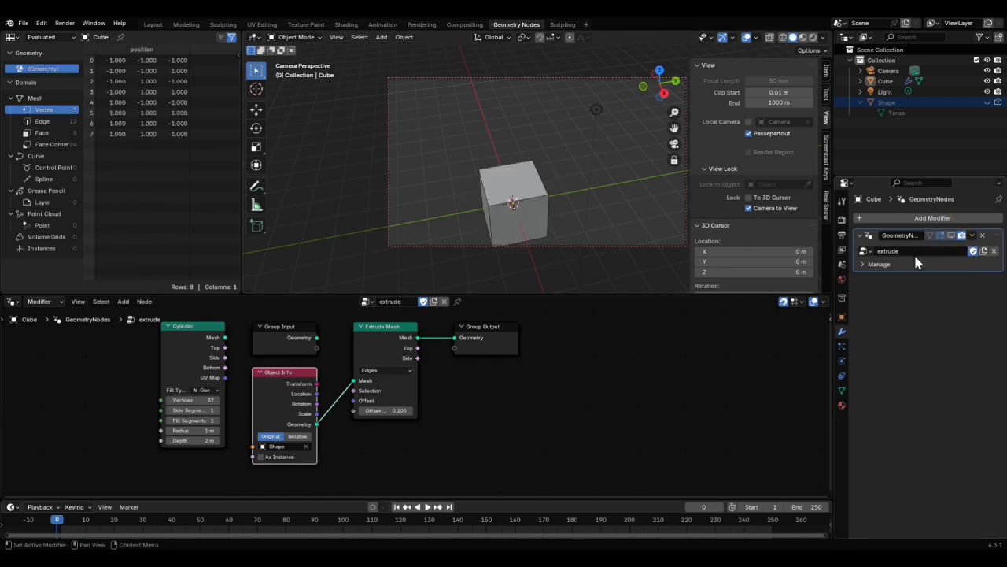
left_click(952, 235)
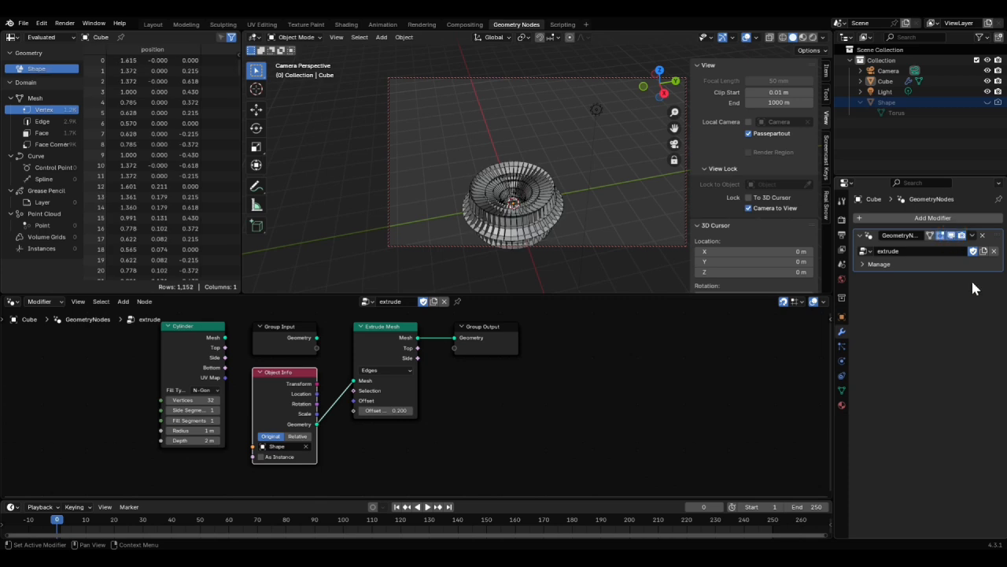
Step: Hide the cube in the viewport and add a UV sphere at the origin
left_click(987, 81)
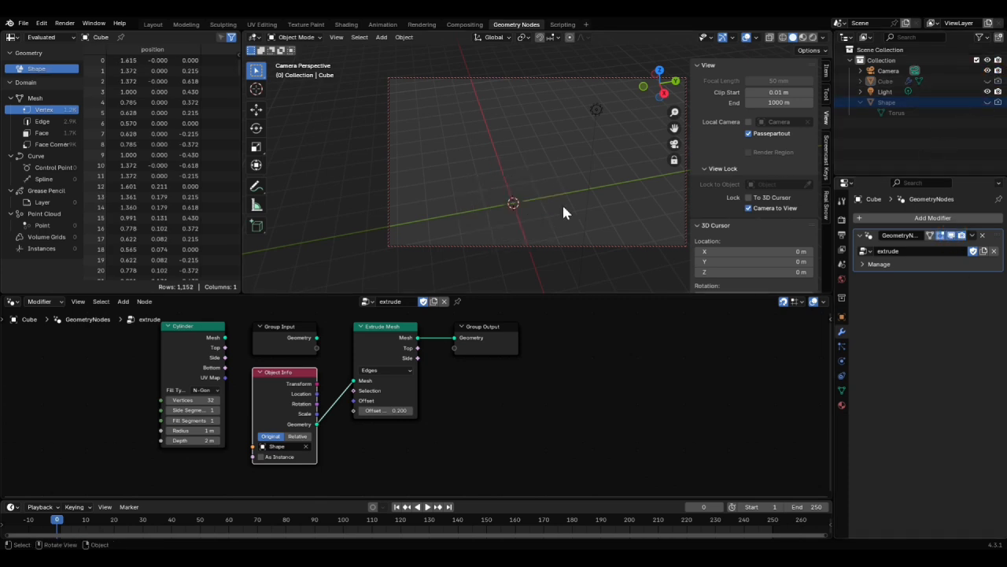
key("shift+a")
left_click(543, 254)
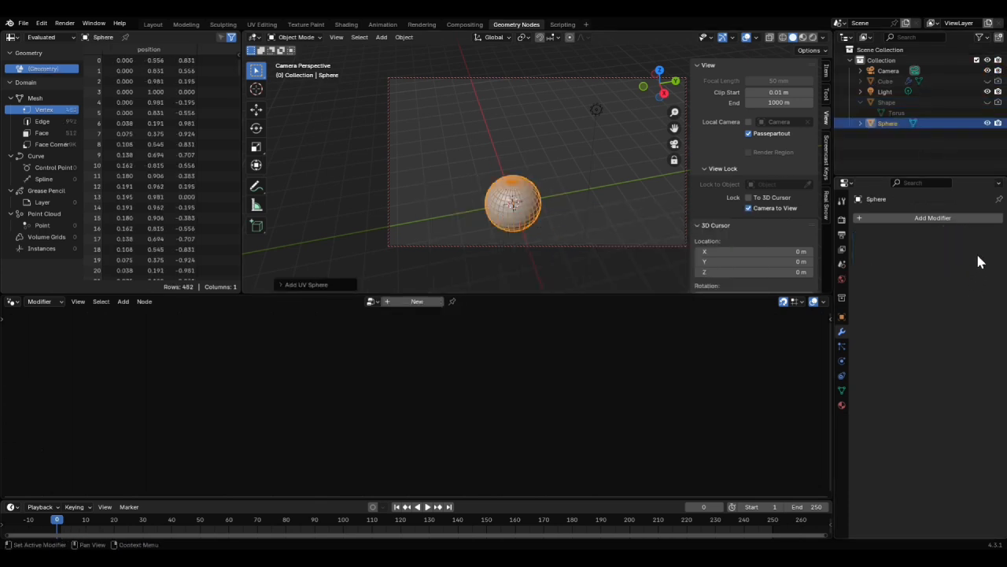
Step: Add a Geometry Nodes modifier to the sphere
left_click(925, 218)
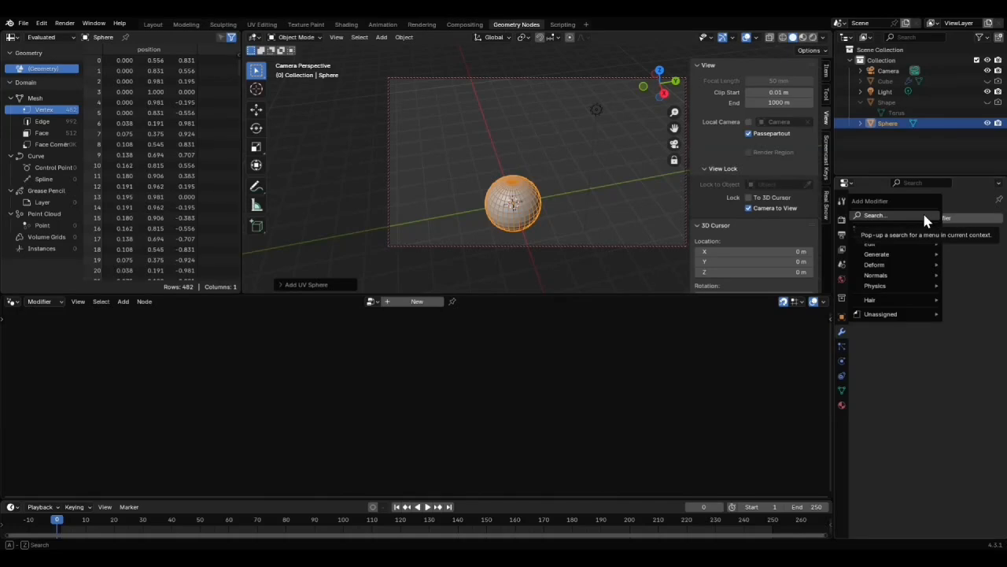
left_click(922, 210)
type("geom")
key("Return")
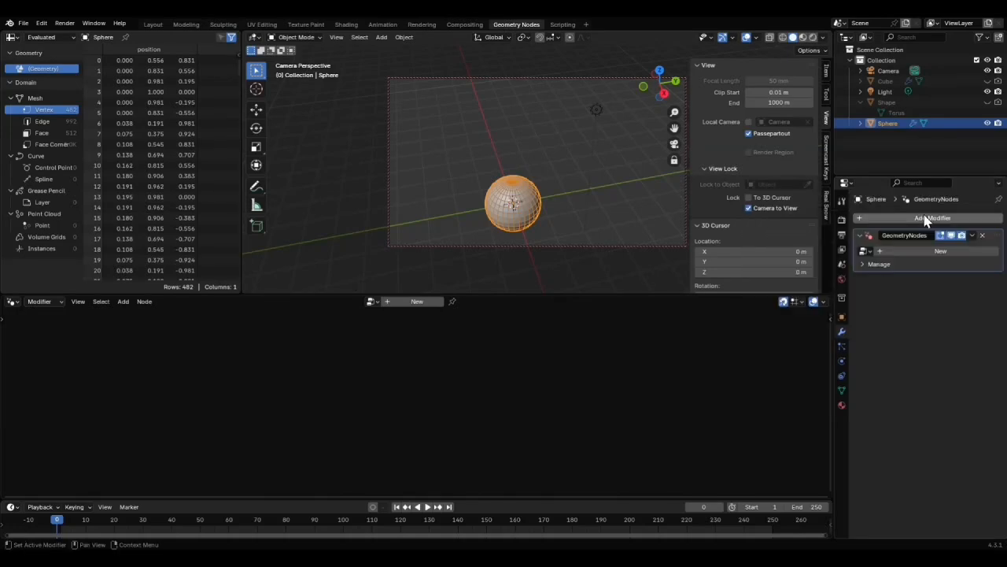
Step: Assign the extrude node group to the sphere's modifier and connect Group Input's Geometry to the Extrude Mesh node's Mesh input
left_click(865, 250)
left_click(756, 267)
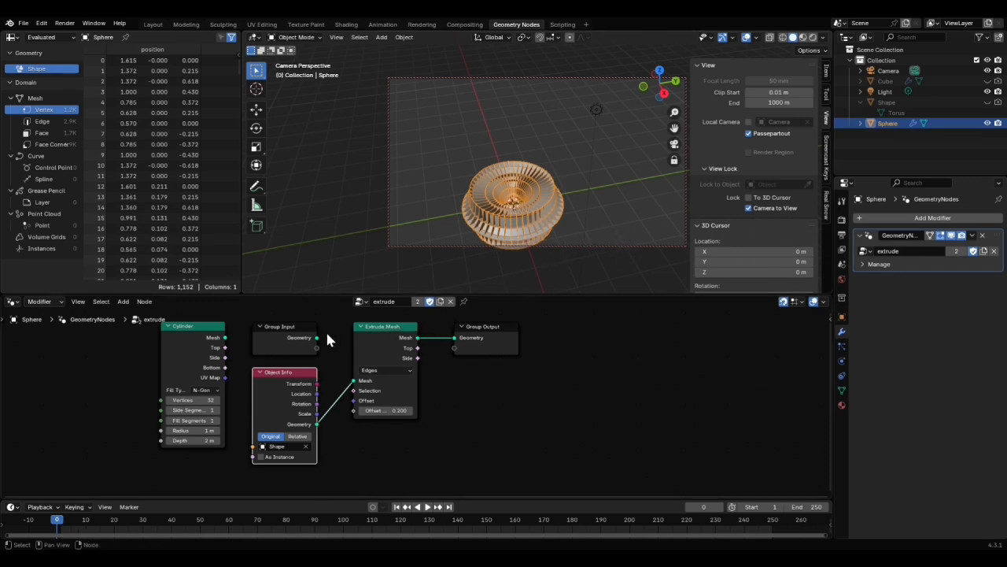
left_click_drag(318, 339, 359, 381)
middle_click_drag(489, 254, 465, 187)
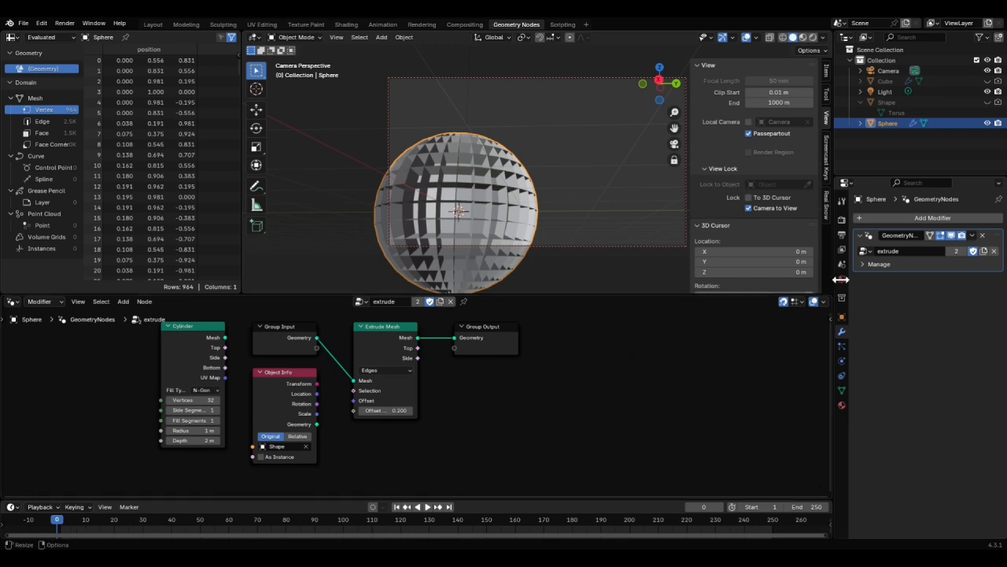
Step: Hide the sphere in the viewport and add a plane mesh at the origin
left_click(989, 123)
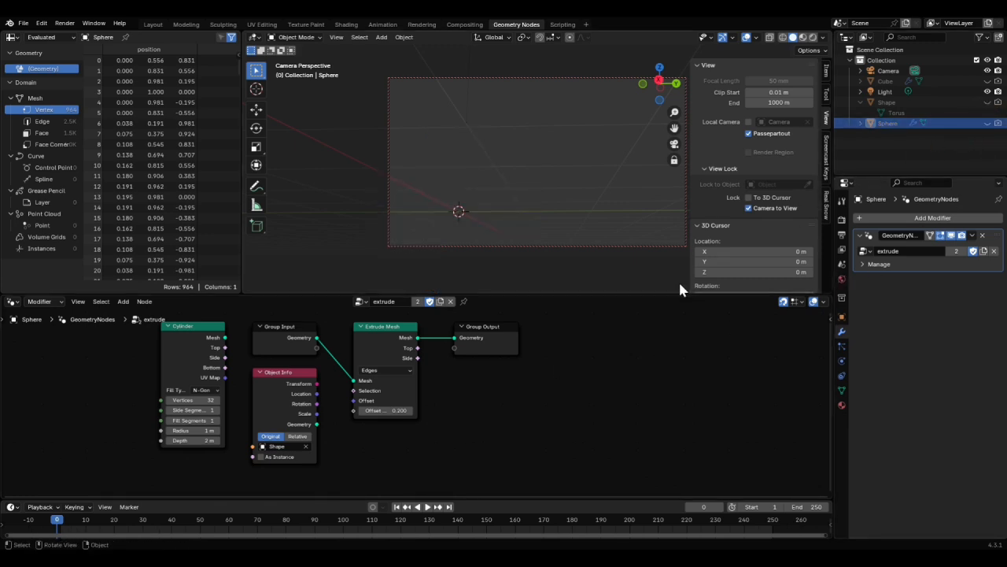
middle_click_drag(557, 243, 614, 280)
key("shift+a")
mouse_move(614, 278)
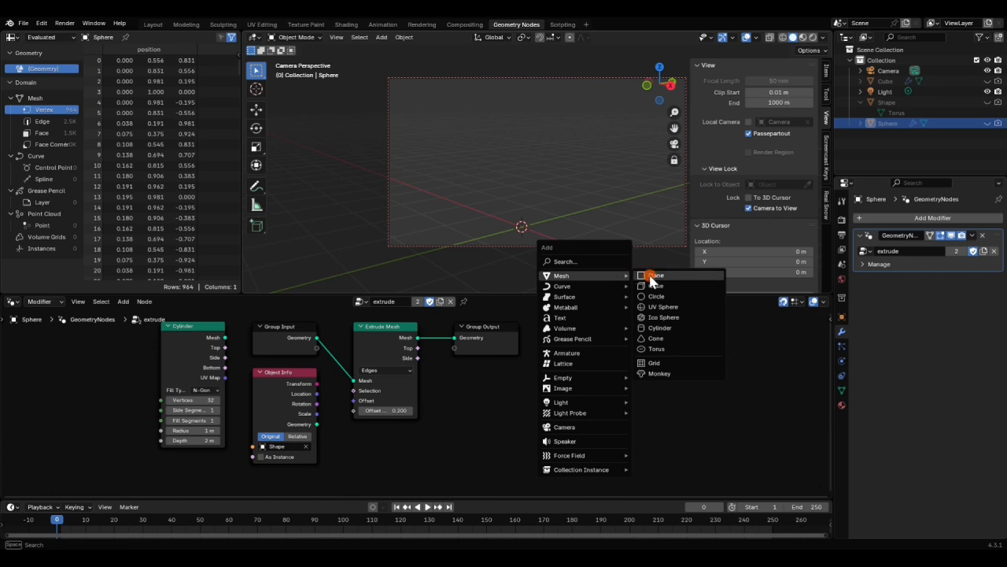
left_click(649, 274)
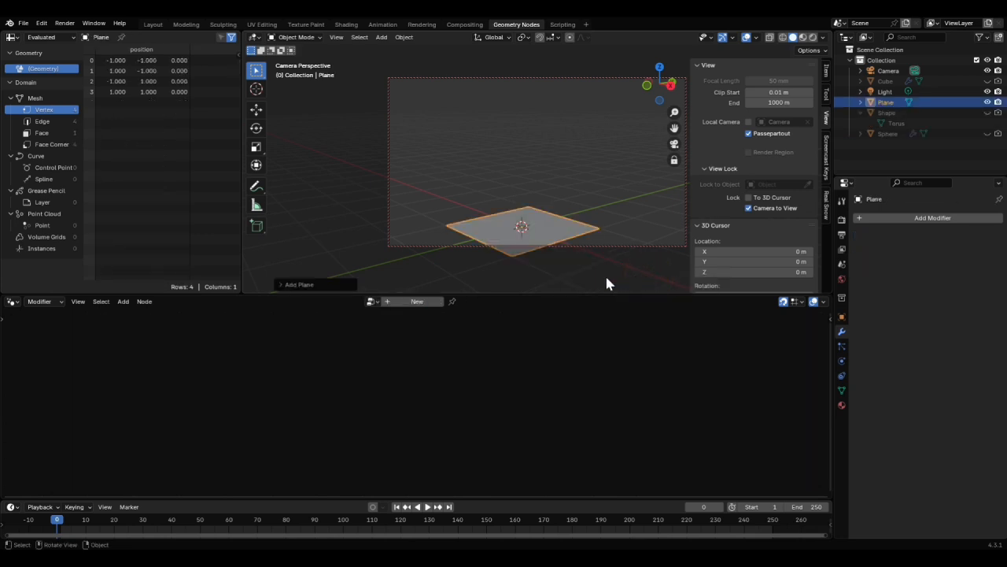
Step: Add a Geometry Nodes modifier to the plane and create a new node group in it
left_click(414, 303)
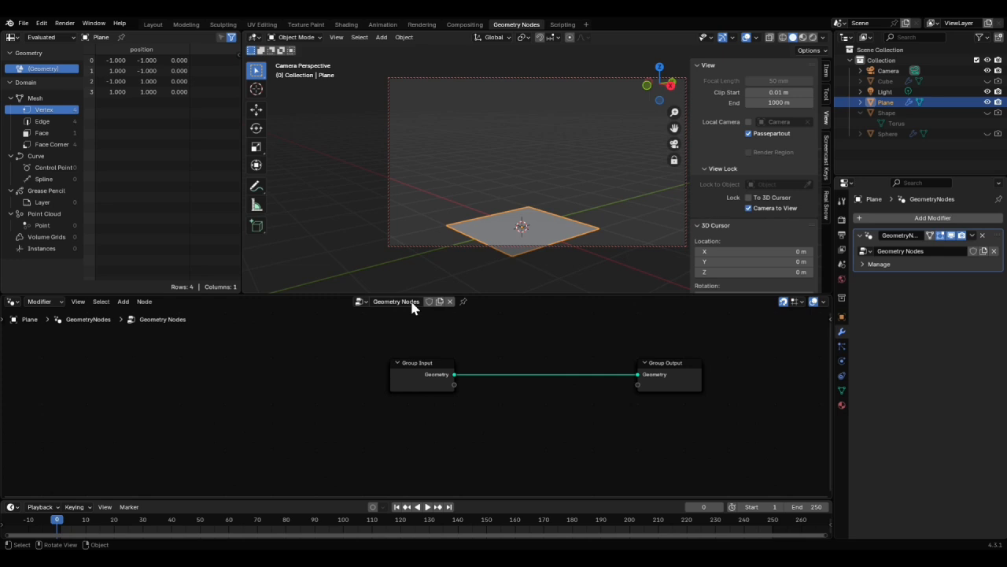
key("ctrl+z")
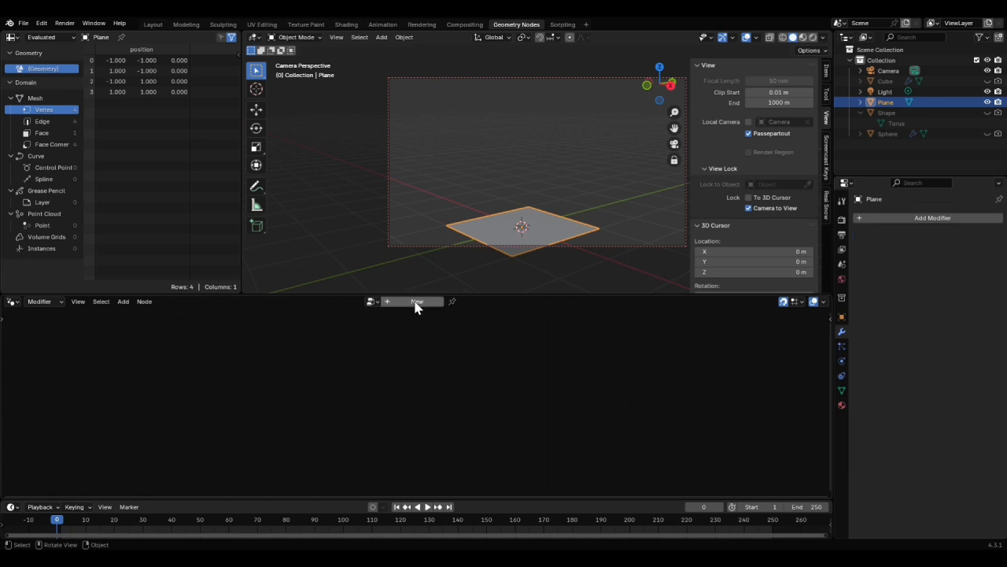
left_click(926, 219)
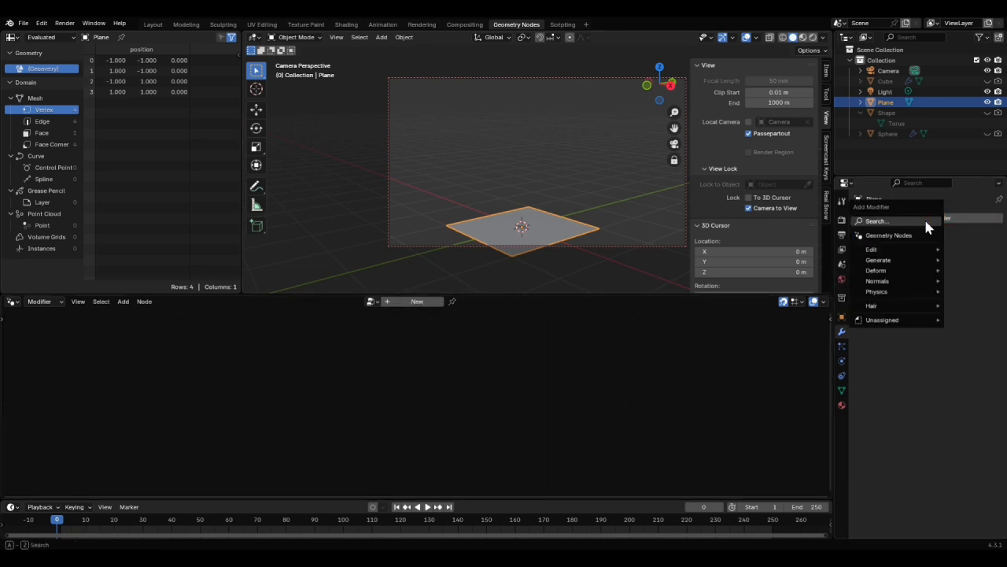
left_click(924, 215)
type("ge")
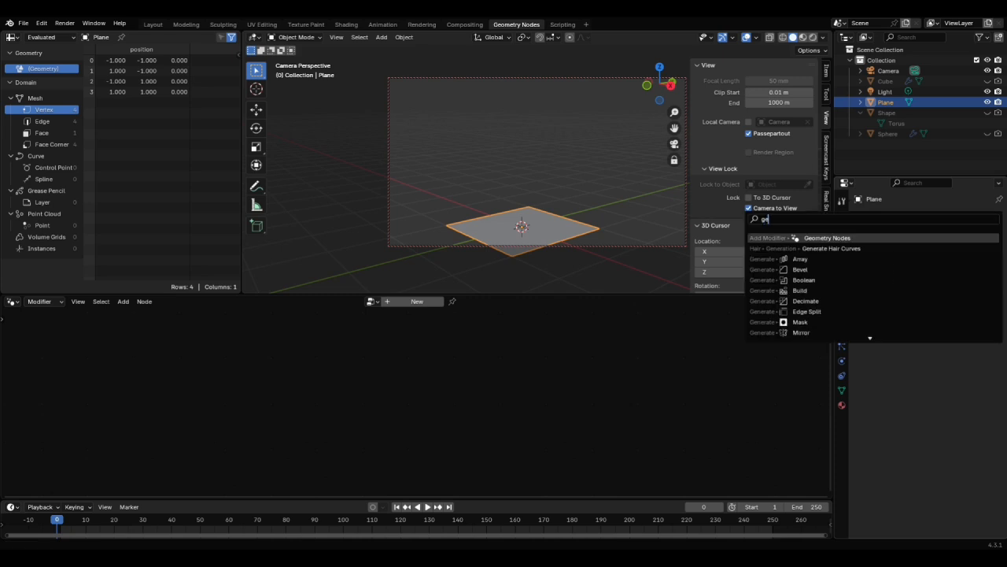
key("Return")
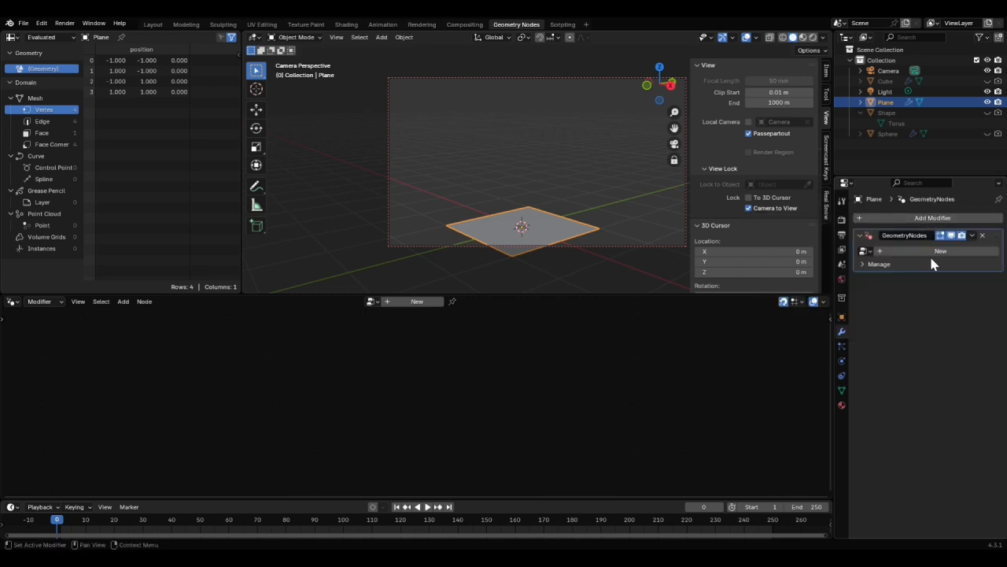
left_click(941, 252)
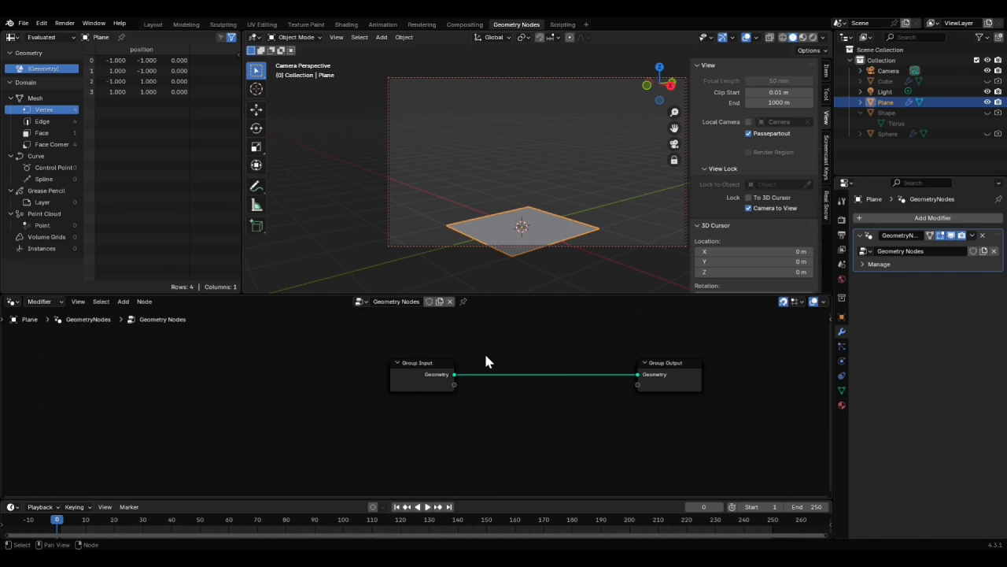
Step: Cut the link between Group Input and Group Output, toggle the modifier's viewport display off and on, and restore the link
key("ctrl")
right_click_drag(485, 360, 486, 409, "ctrl")
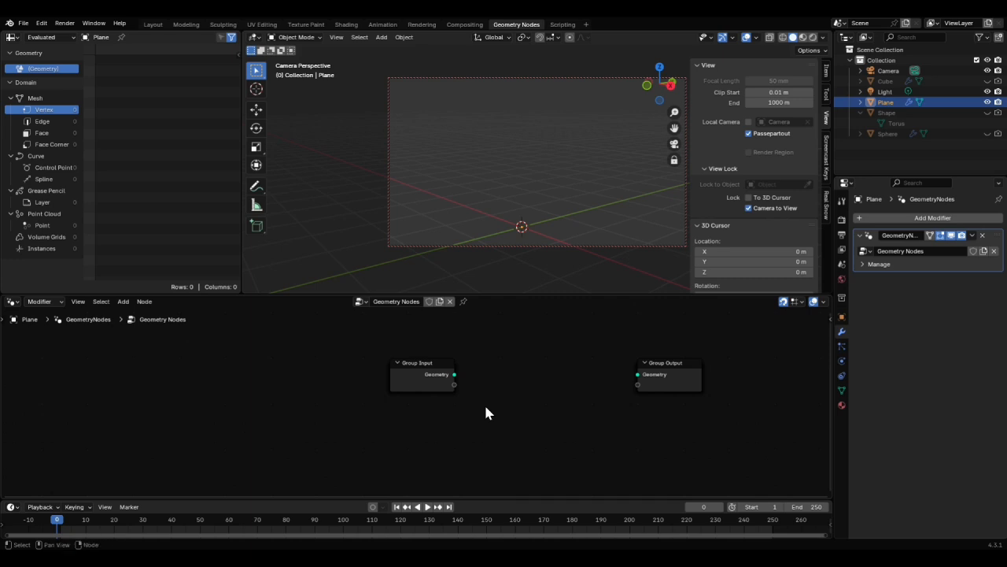
left_click(950, 236)
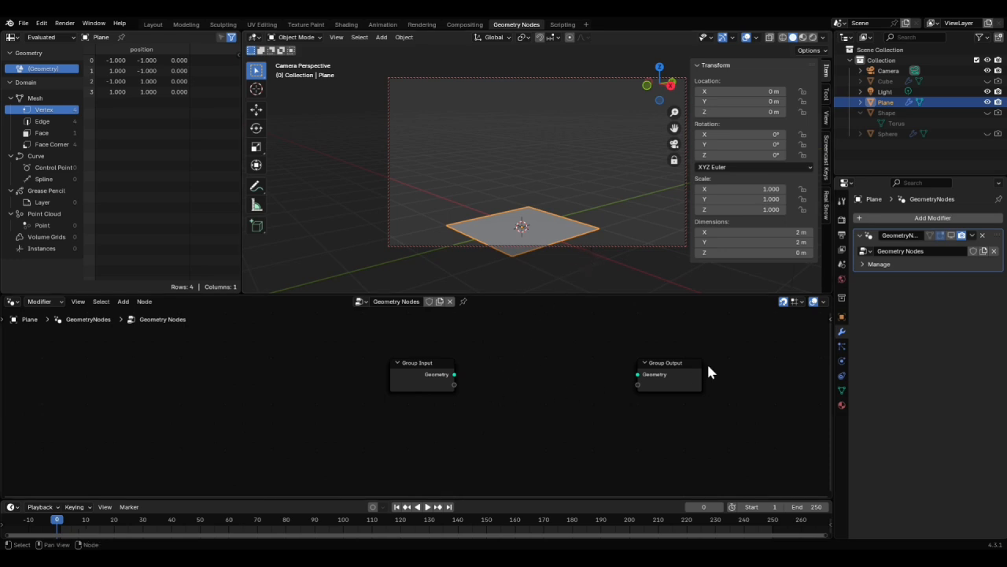
left_click(951, 236)
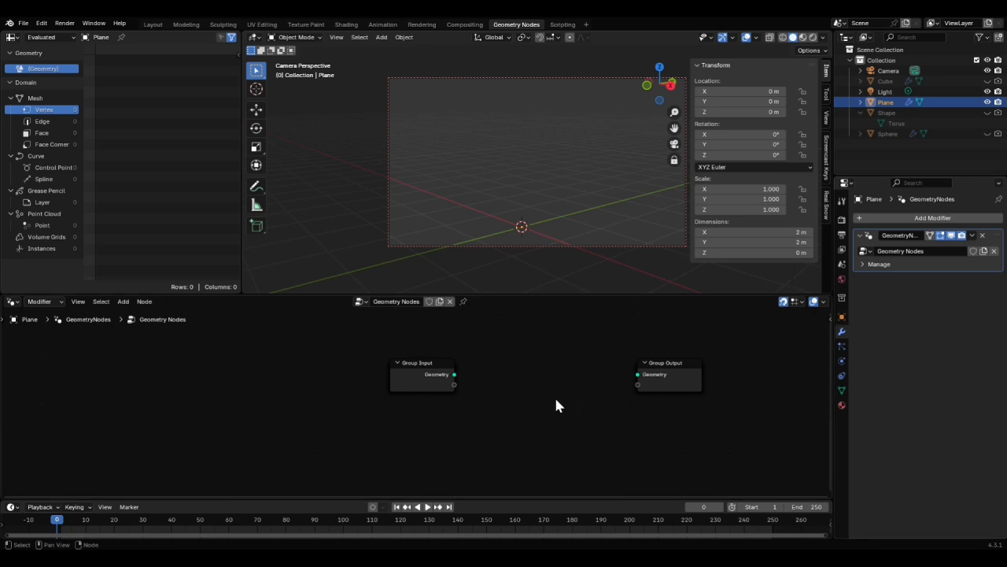
left_click_drag(455, 375, 637, 374)
Step: Insert a Subdivide Mesh node at level 4 between Group Input and Group Output, and shift both nodes away from Group Output
key("shift+a")
type("subd")
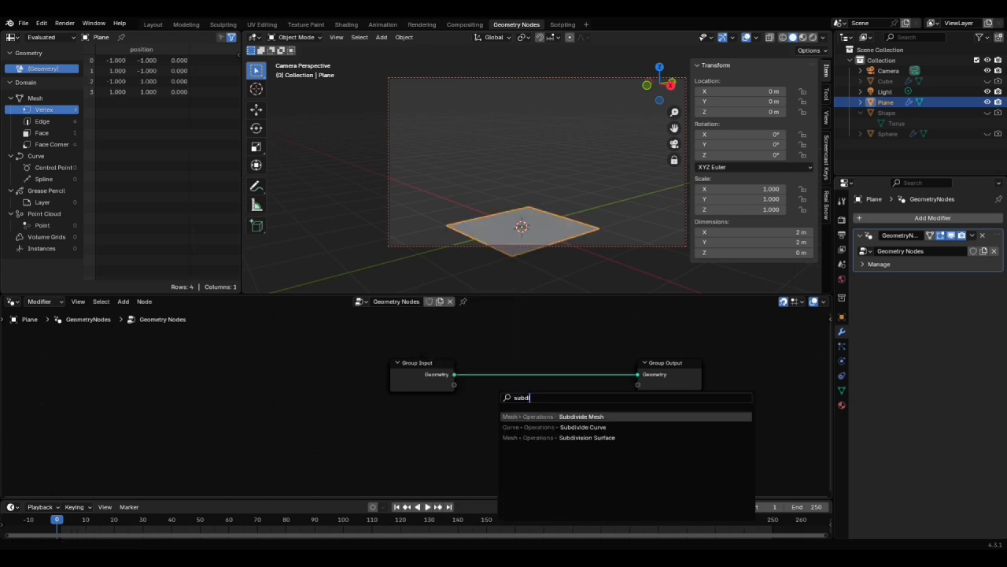
key("Return")
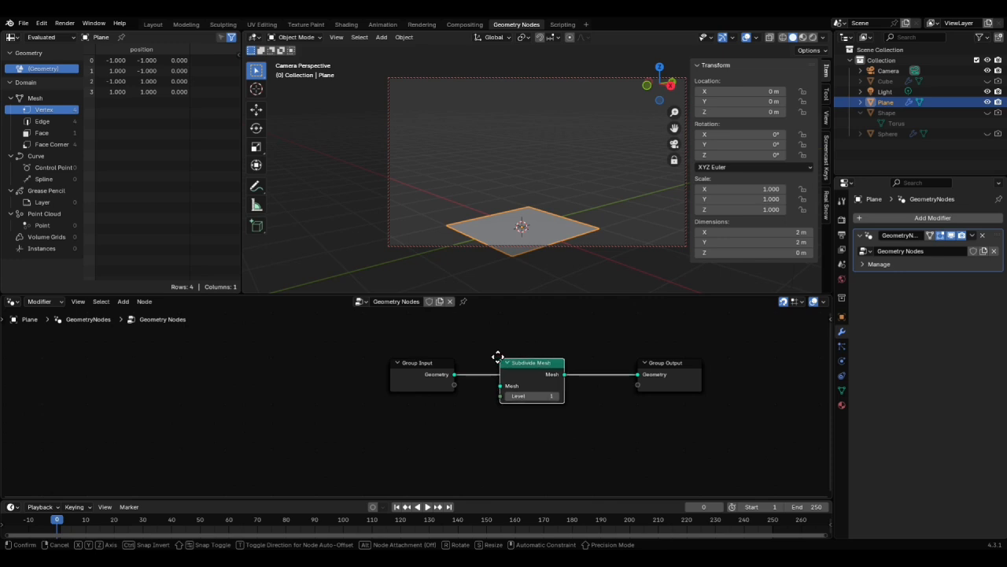
left_click(488, 358)
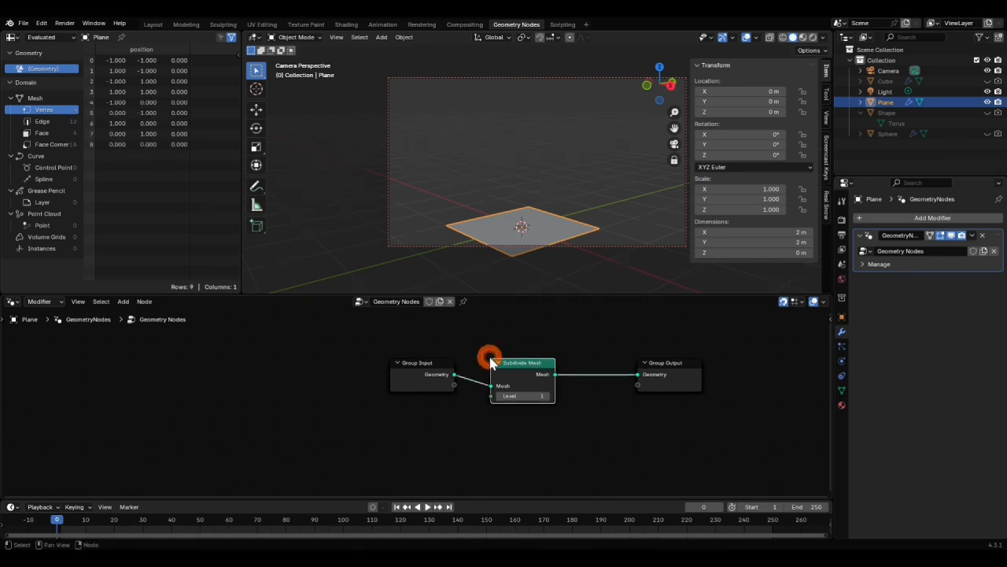
left_click(548, 396)
left_click(548, 396)
left_click(548, 396)
left_click_drag(566, 353, 355, 422)
key("g")
left_click(272, 425)
Step: Enable the wireframe overlay in the 3D viewport and examine the plane's subdivisions up close
middle_click_drag(511, 224, 494, 244)
middle_click_drag(494, 244, 498, 214, "shift")
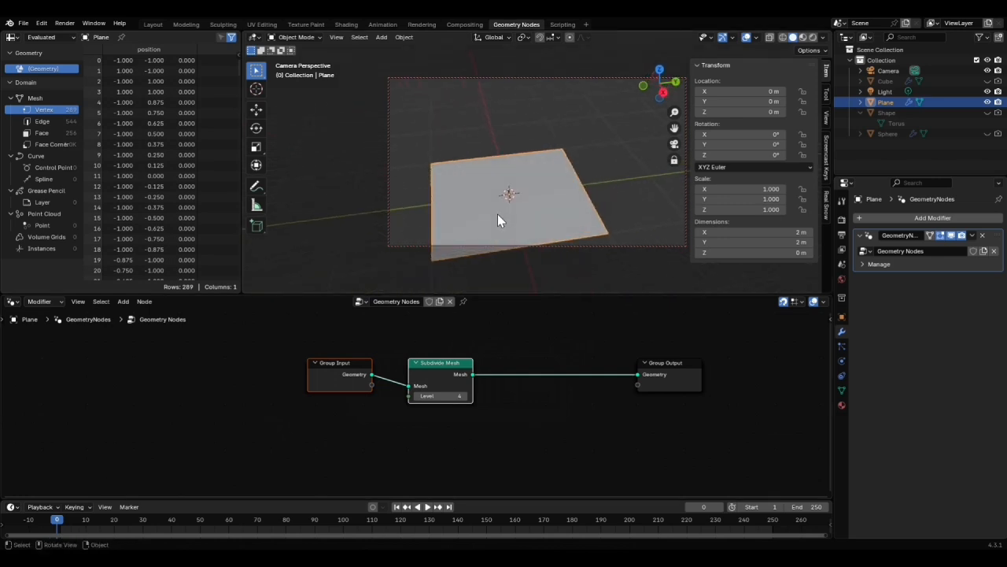
left_click(754, 35)
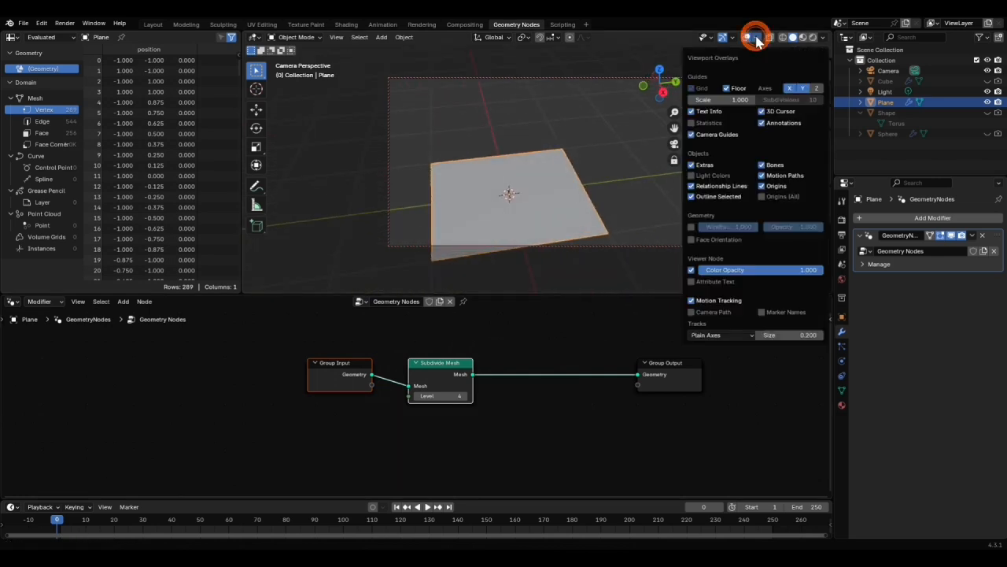
left_click(692, 226)
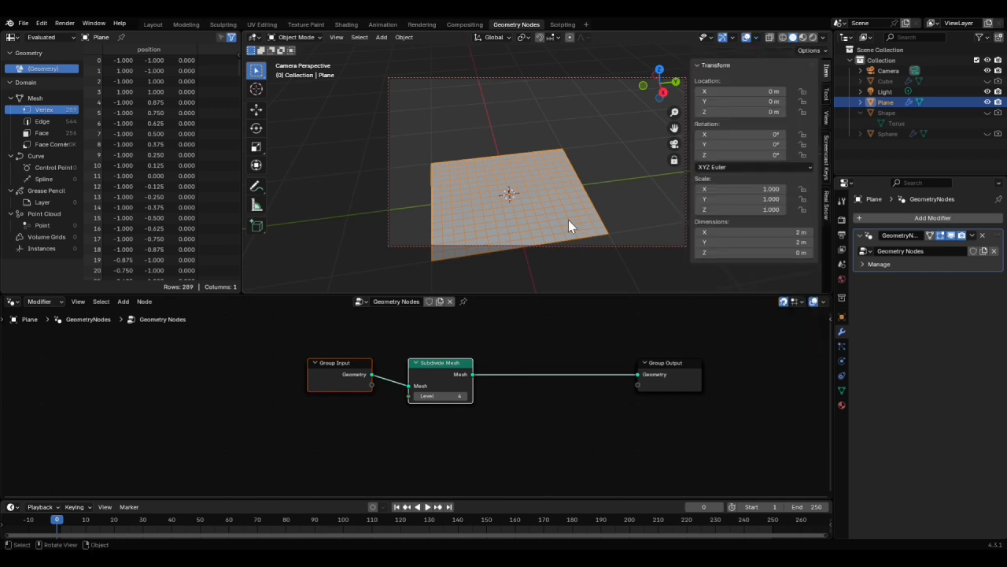
scroll(515, 221, "up", 2)
mouse_move(507, 229)
middle_mouse_down()
mouse_move(492, 237)
mouse_move(525, 188)
mouse_move(510, 216)
middle_mouse_up()
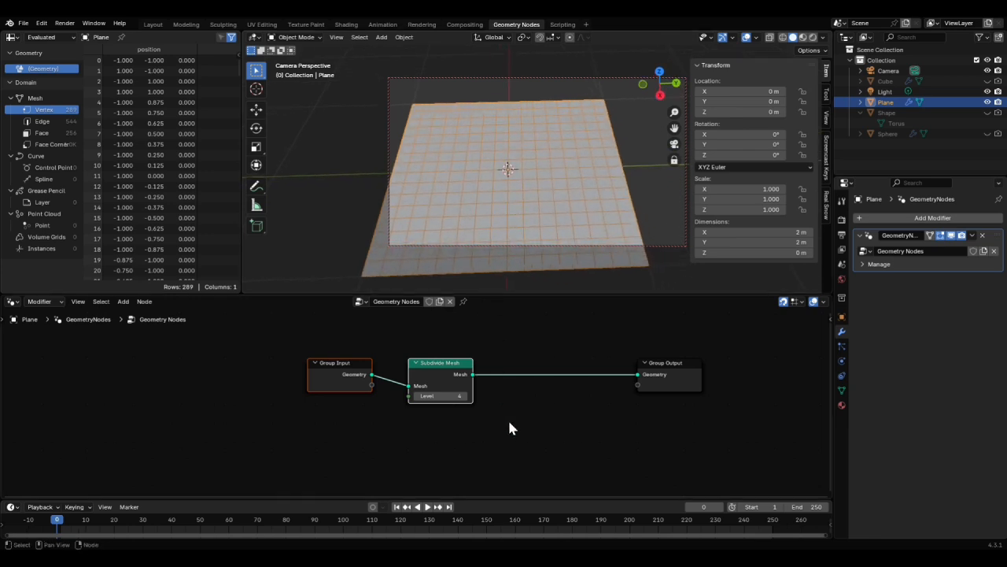
Step: Insert a Delete Geometry node between Subdivide Mesh and Group Output and set its domain to Face
key("shift+a")
mouse_move(527, 453)
type("delete")
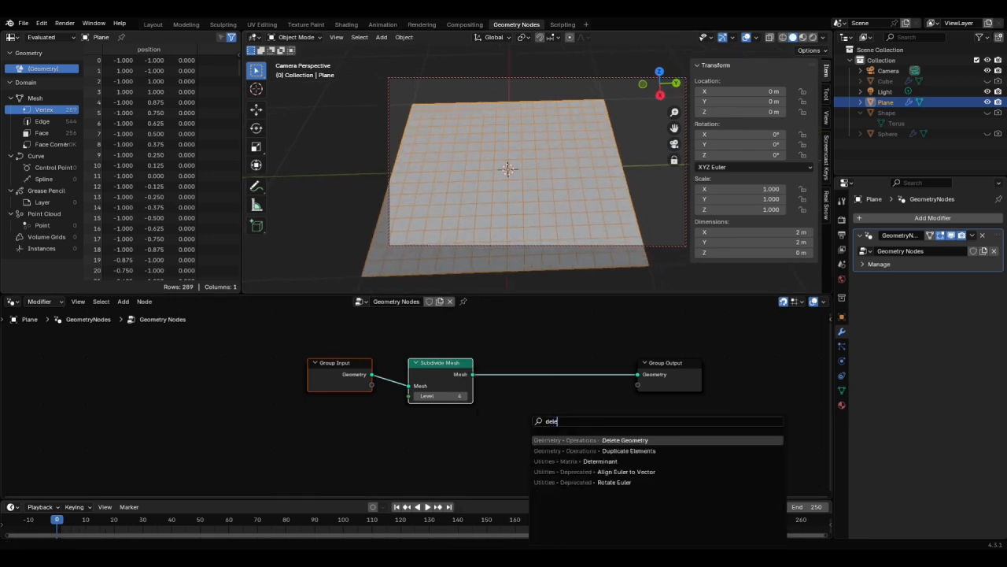
key("Return")
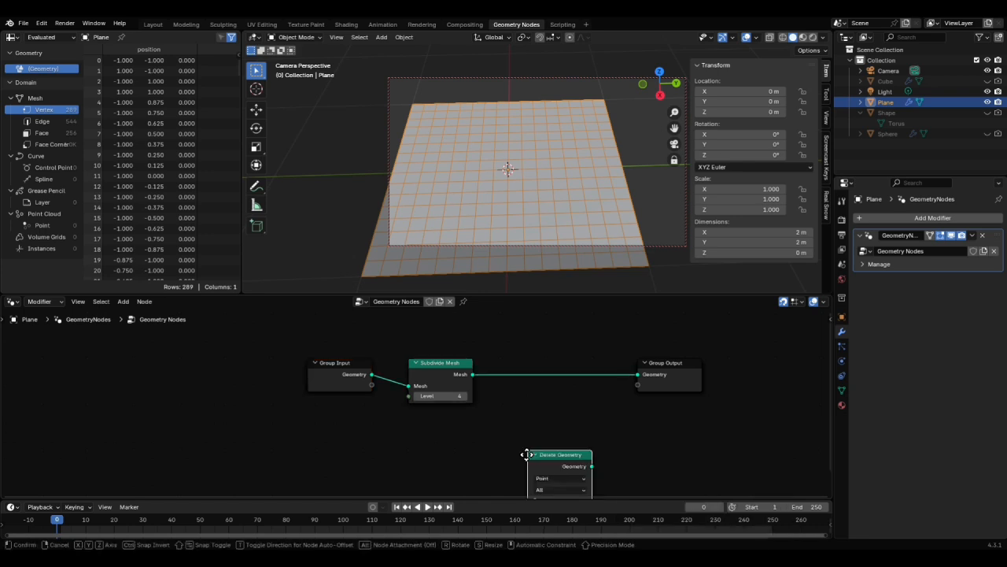
left_click(519, 354)
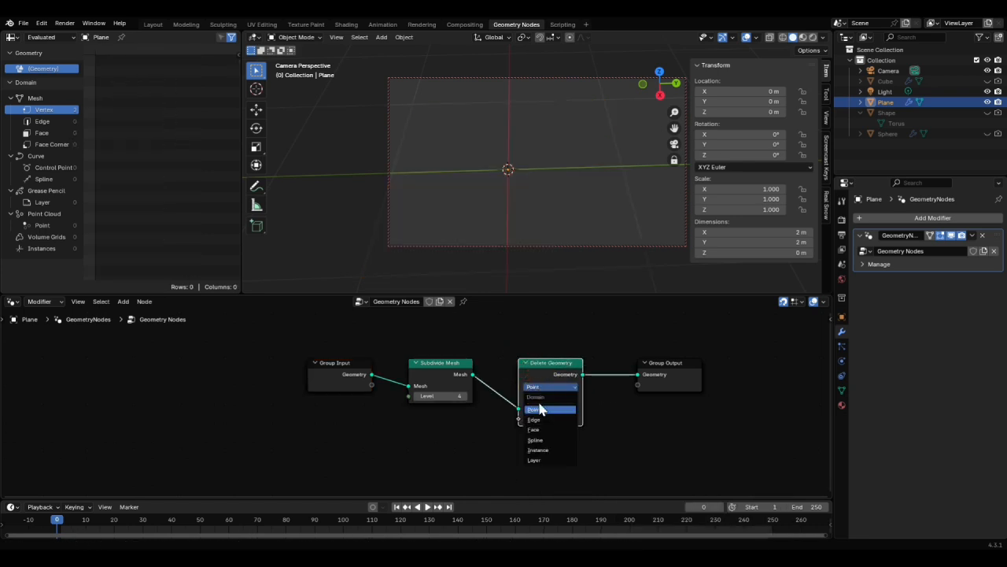
left_click(539, 430)
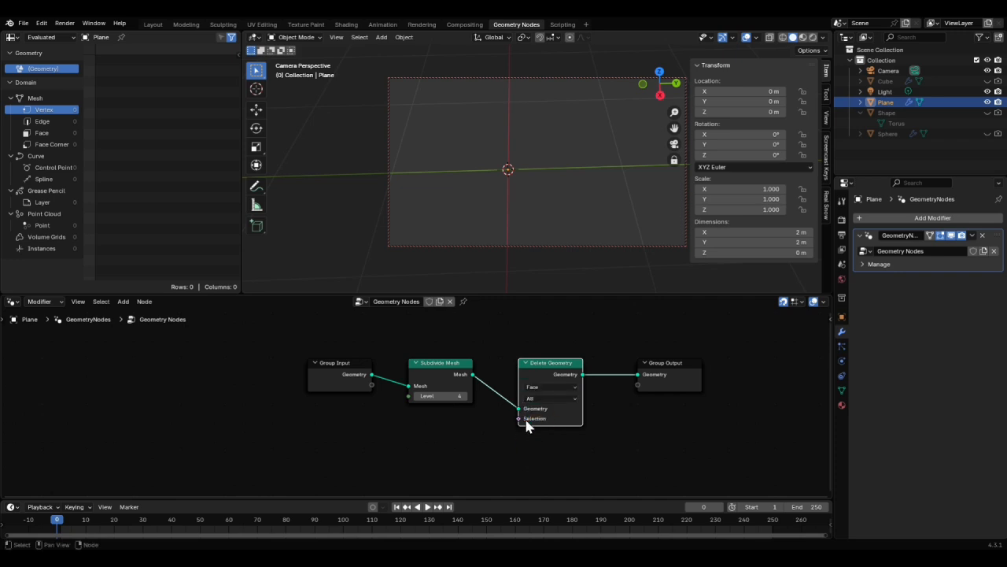
Step: Feed a Boolean Random Value node into Delete Geometry's Selection input and place it below Subdivide Mesh
left_click_drag(518, 418, 368, 422)
type("random")
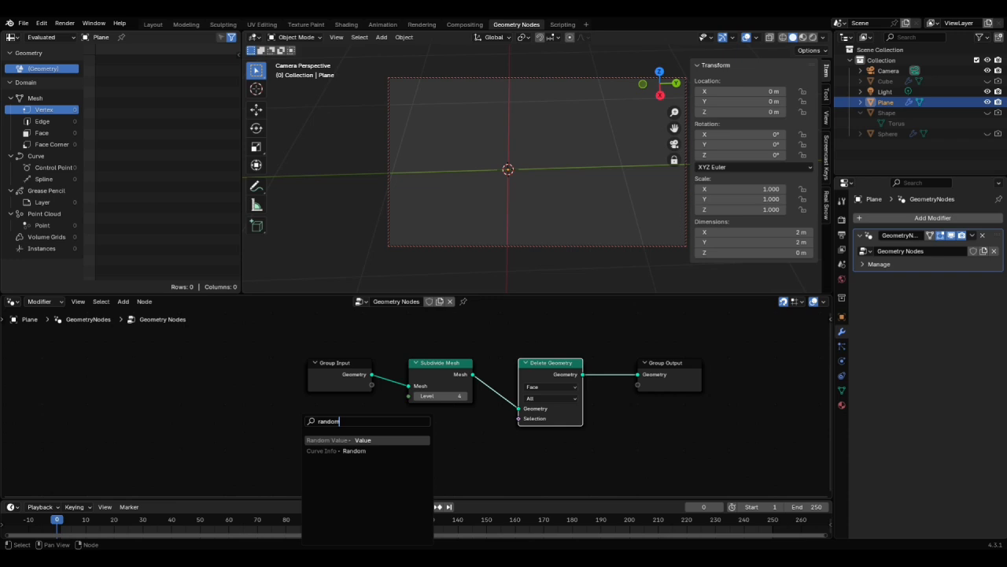
key("Return")
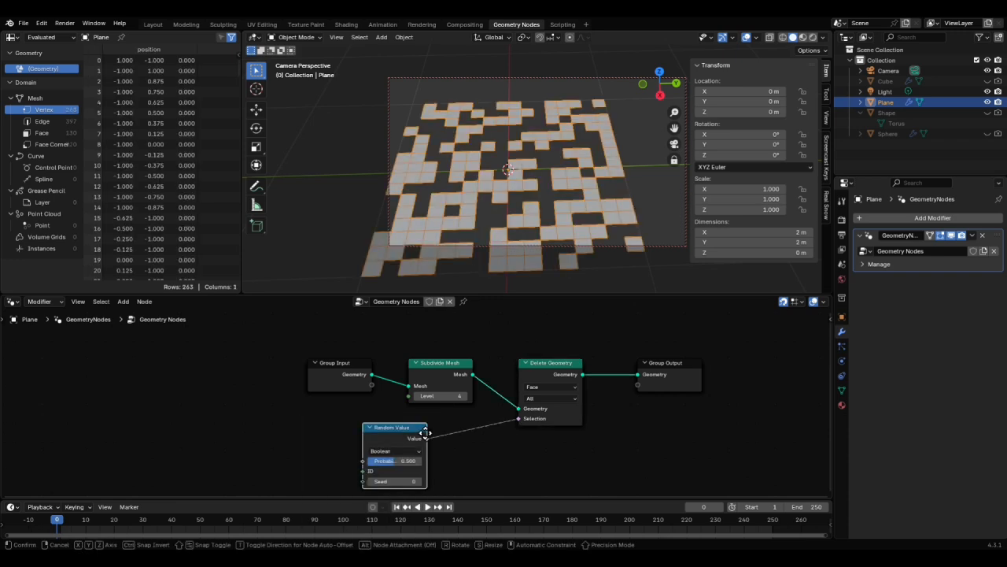
left_click(470, 420)
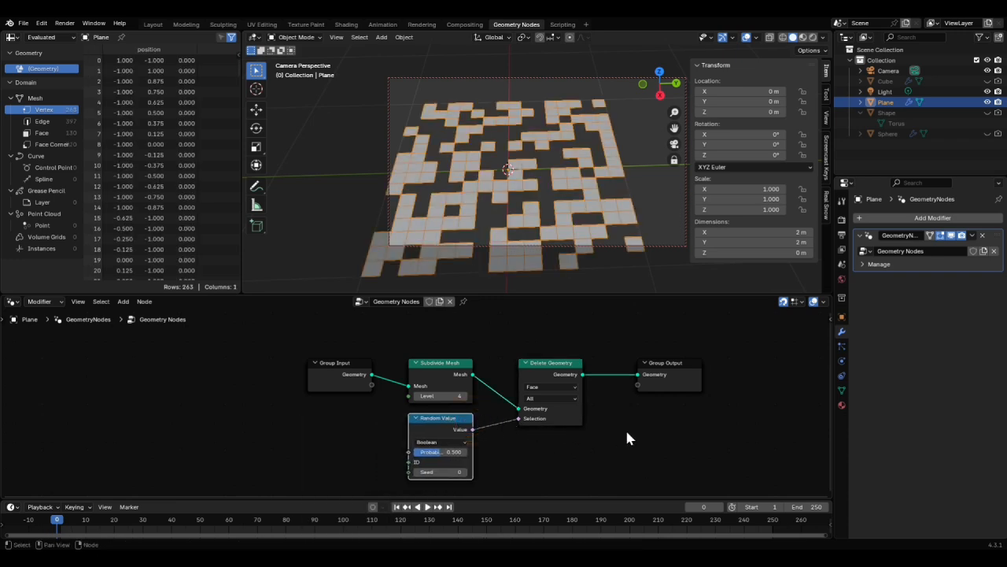
Step: Make room before Group Output, insert an Extrude Mesh node after Delete Geometry, and set its Offset Scale to 0.1
key("a")
middle_click_drag(625, 437, 475, 426)
left_click(517, 359)
left_click_drag(518, 359, 609, 359)
key("shift+a")
mouse_move(465, 434)
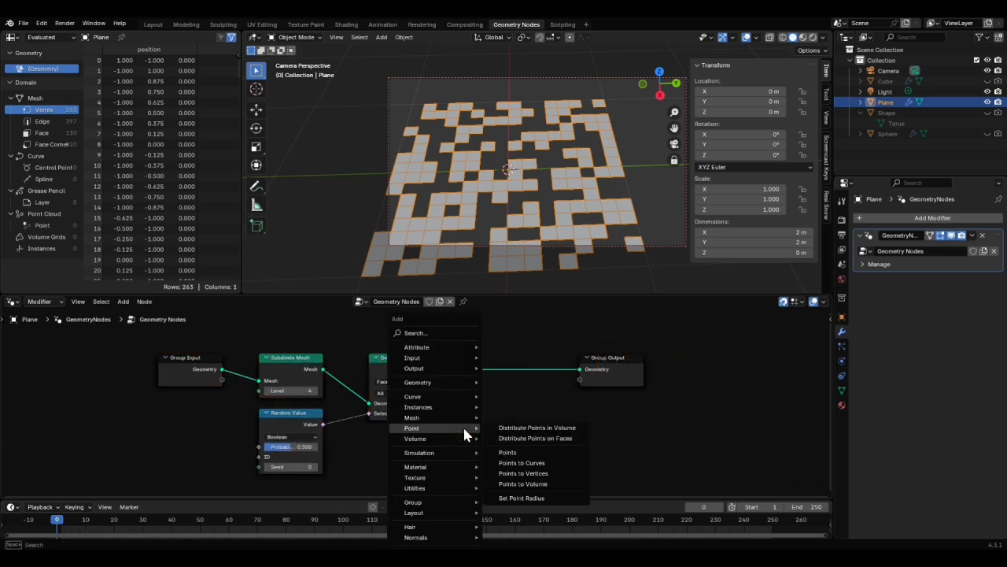
type("ext")
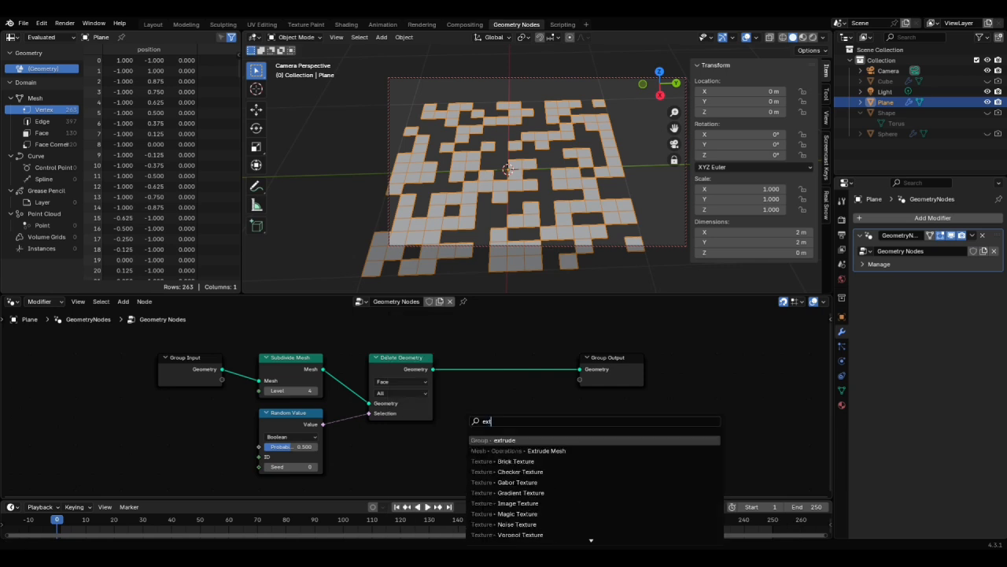
type("rud")
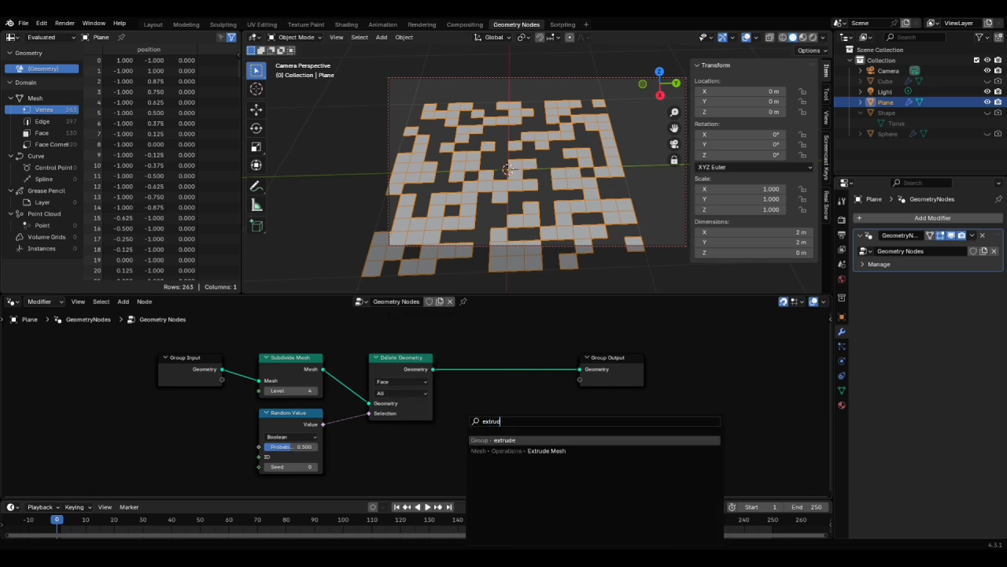
left_click(480, 450)
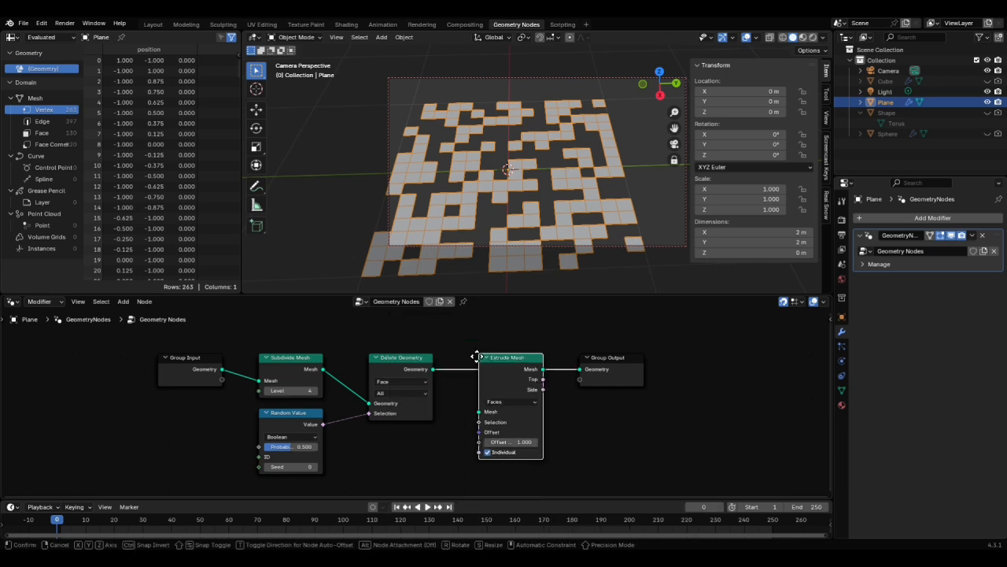
left_click(479, 359)
left_click_drag(519, 442, 492, 441)
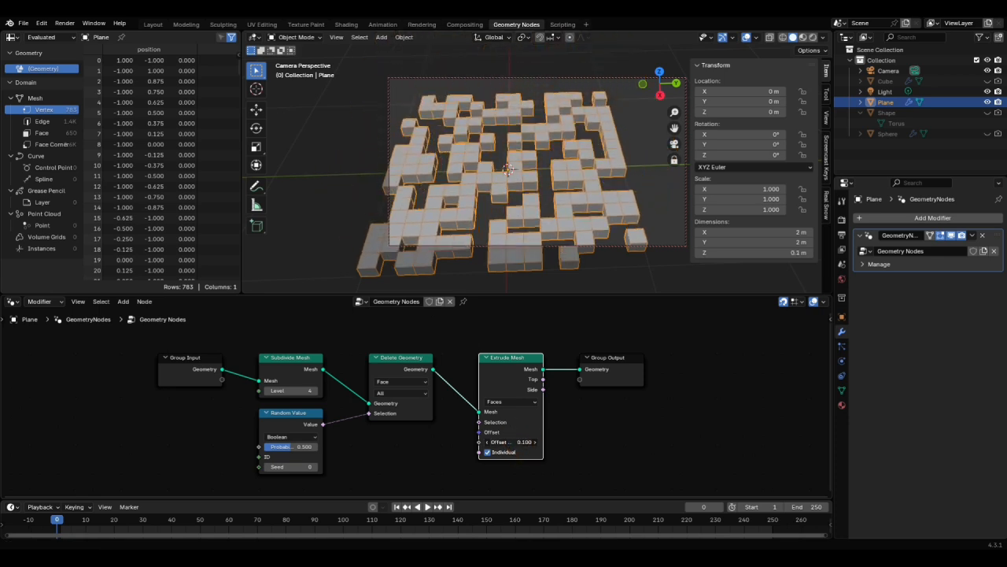
Step: Try Extrude Mesh in Edges and Vertices modes and return its mode to Faces
left_click(519, 402)
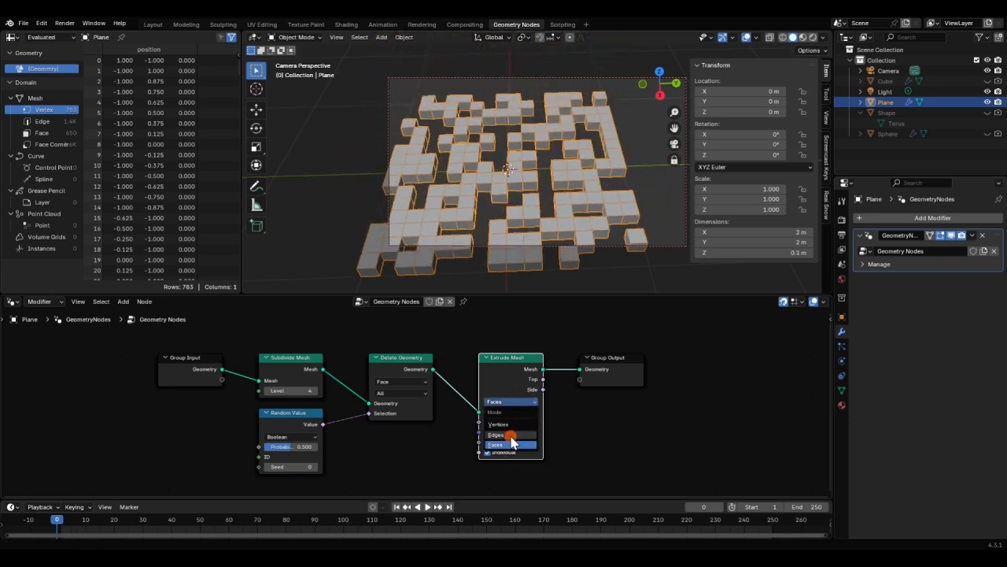
left_click(511, 435)
left_click(515, 402)
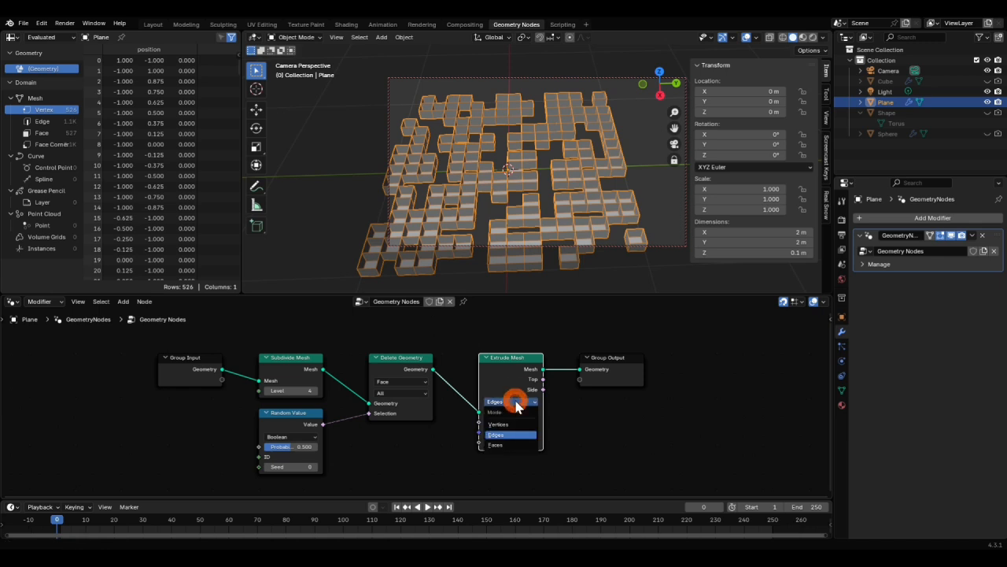
left_click(508, 425)
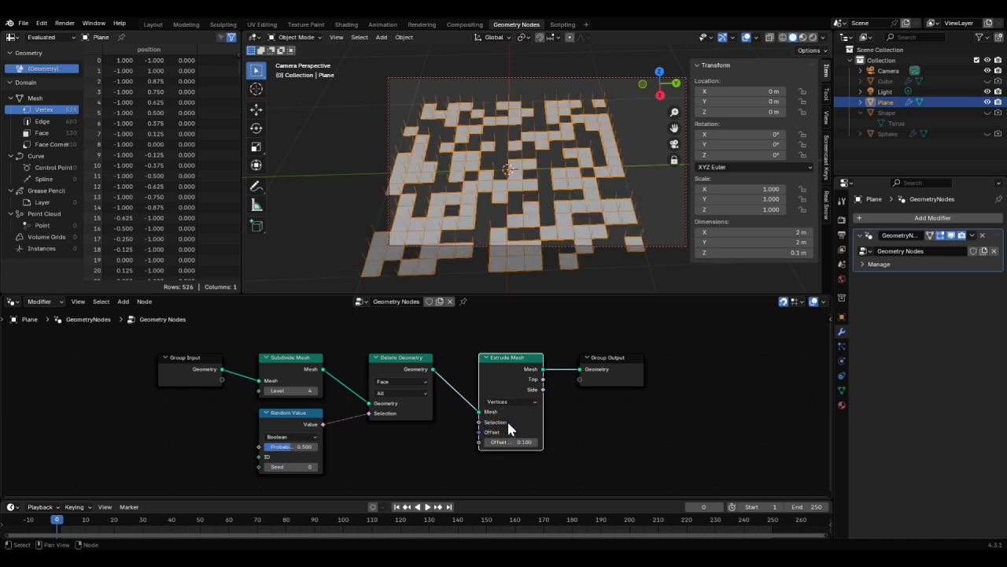
left_click(513, 402)
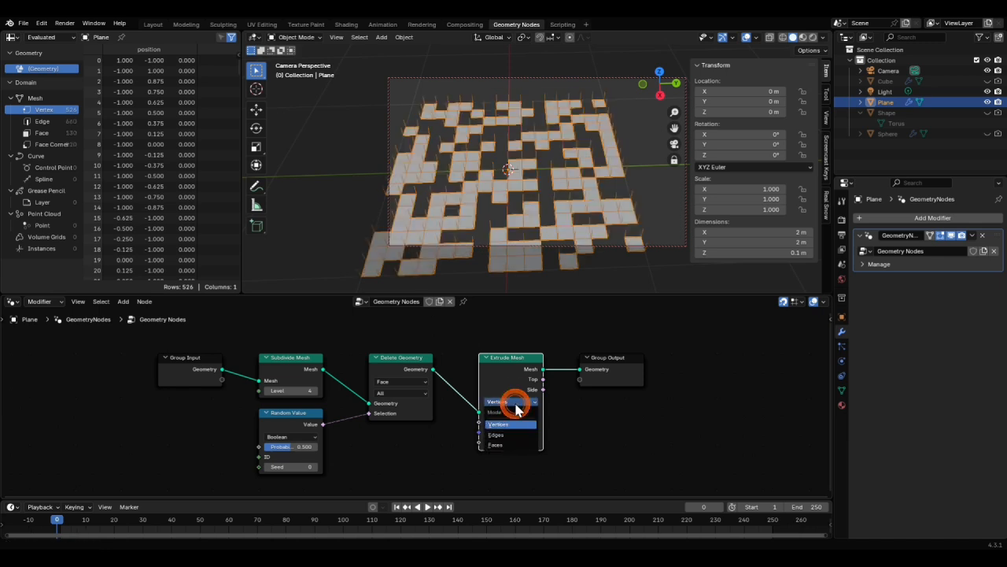
left_click(505, 444)
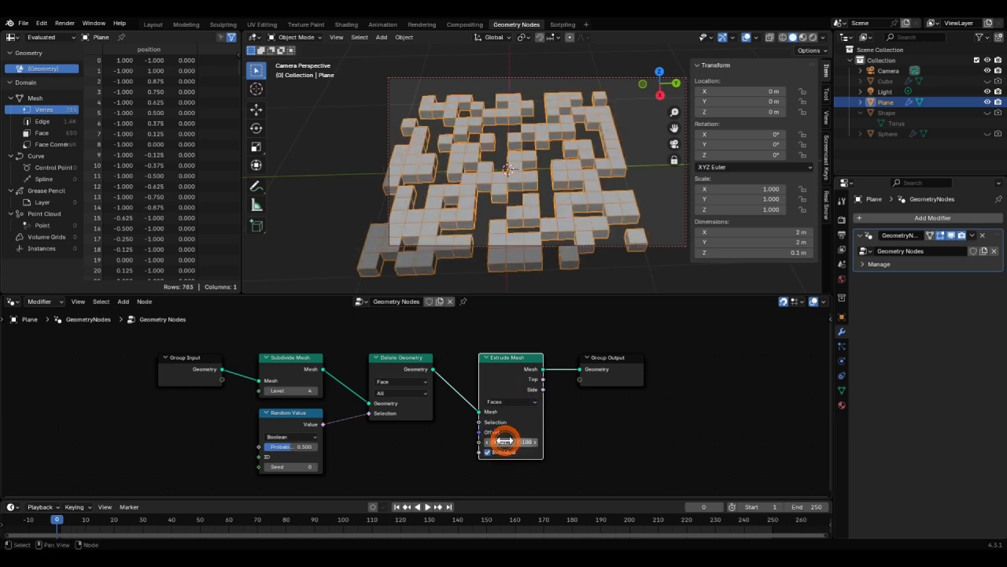
Step: Add a Cube mesh primitive node below Group Input and connect its Mesh output to Subdivide Mesh
left_click(196, 425)
key("shift+a")
mouse_move(197, 429)
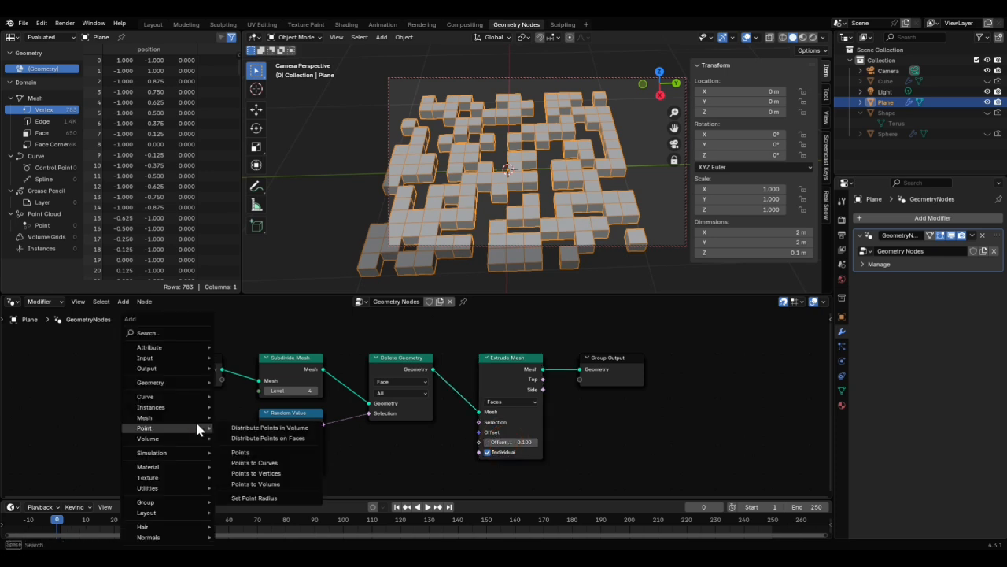
type("cu")
key("BackSpace")
key("Return")
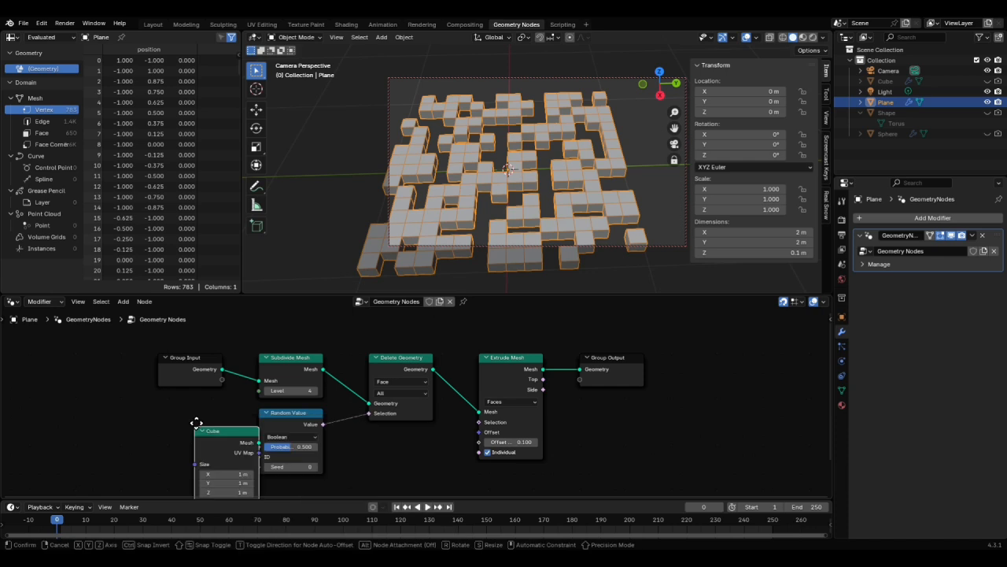
left_click(158, 386)
left_click_drag(222, 406, 259, 380)
Step: Add a UV Sphere node below the Cube node, feed its Mesh output into Subdivide Mesh, and inspect the result in the 3D viewport
middle_click_drag(356, 467, 383, 398)
left_click(277, 446)
key("shift+a")
type("uvs")
key("Return")
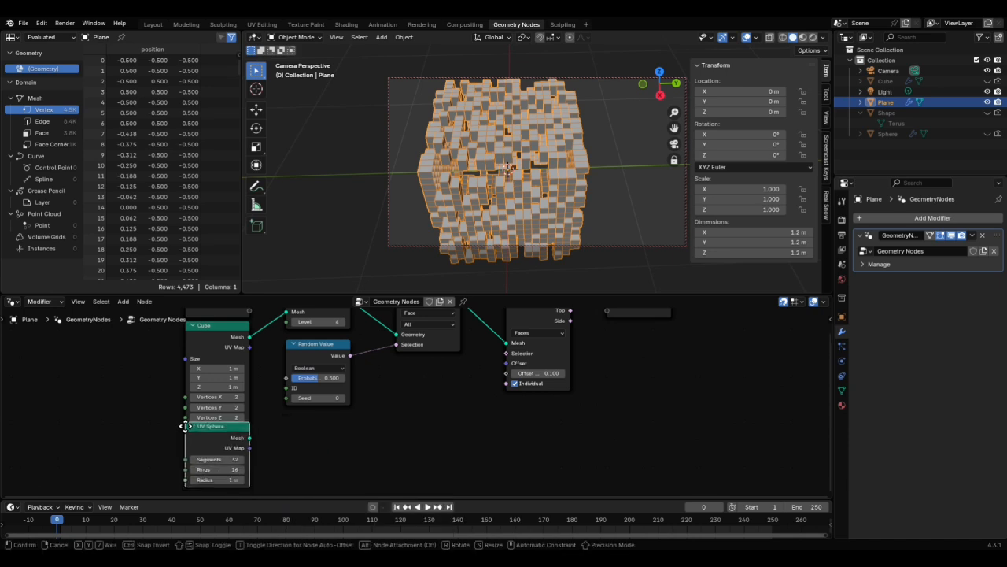
left_click(186, 433)
left_click_drag(249, 447, 284, 415)
scroll(477, 236, "up", 6)
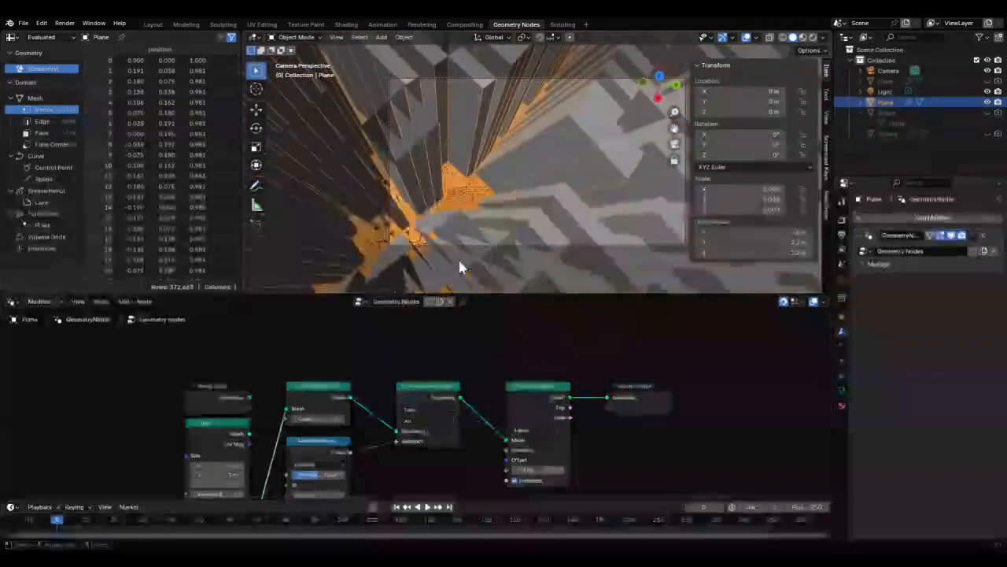
scroll(459, 260, "down", 3)
middle_click_drag(458, 261, 477, 254)
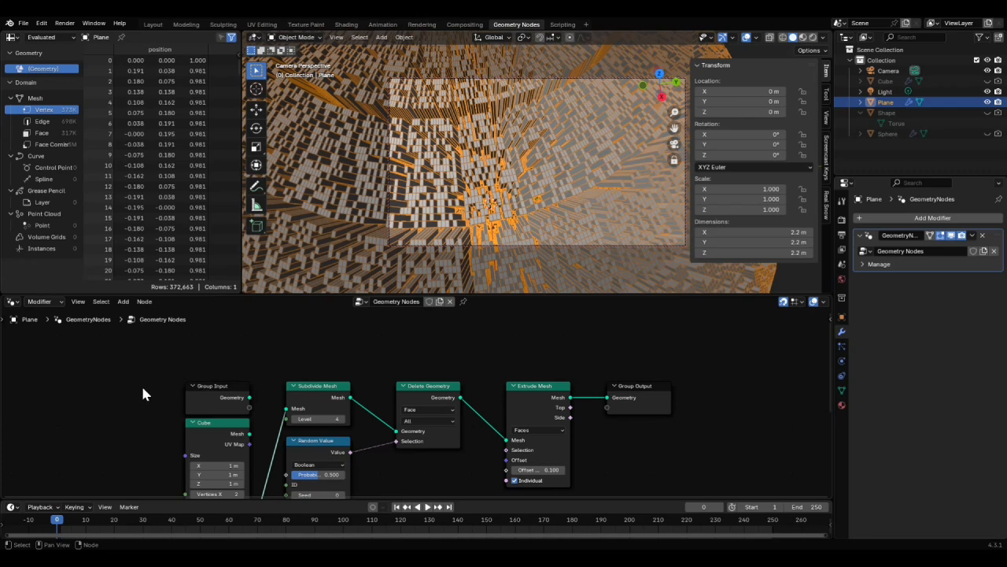
key("shift+a")
mouse_move(142, 387)
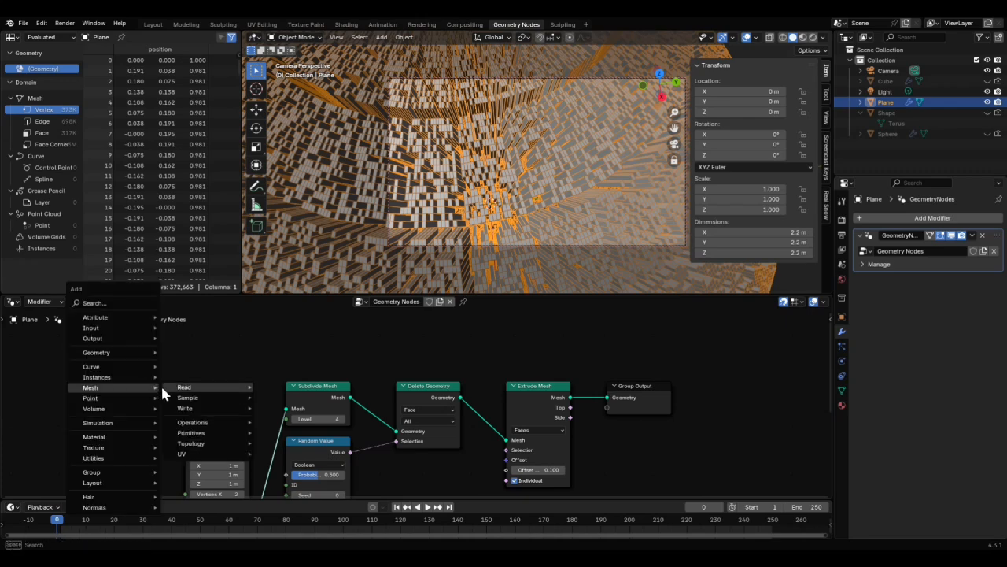
mouse_move(203, 432)
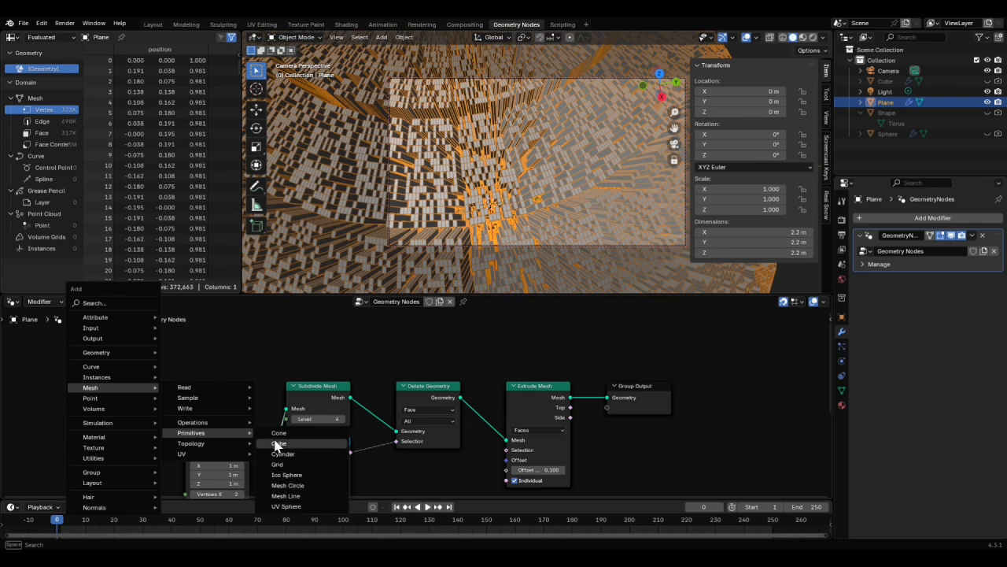
left_click(260, 360)
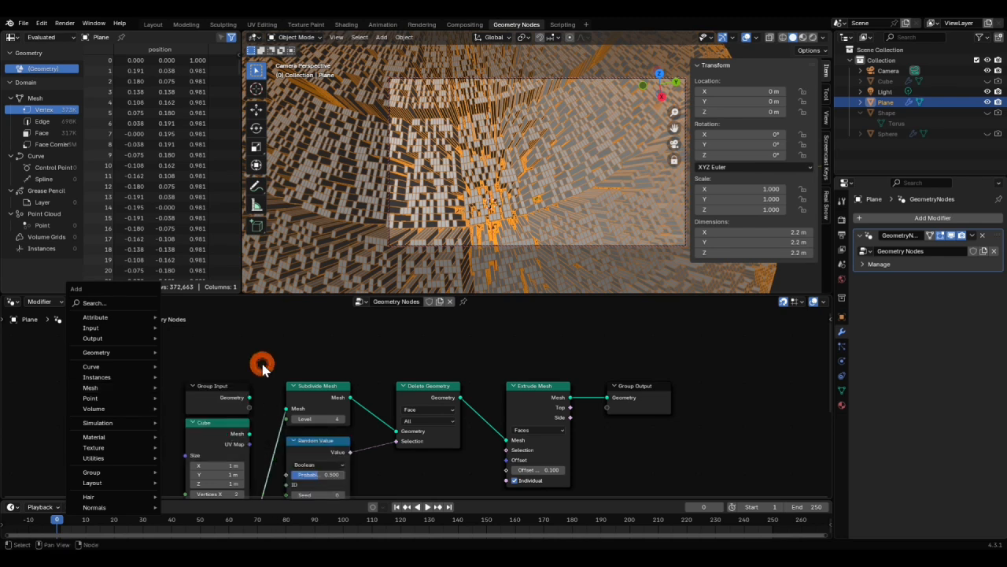
Step: Turn off the Geometry Nodes modifier's viewport display to inspect the original plane, and turn it back on
left_click(952, 236)
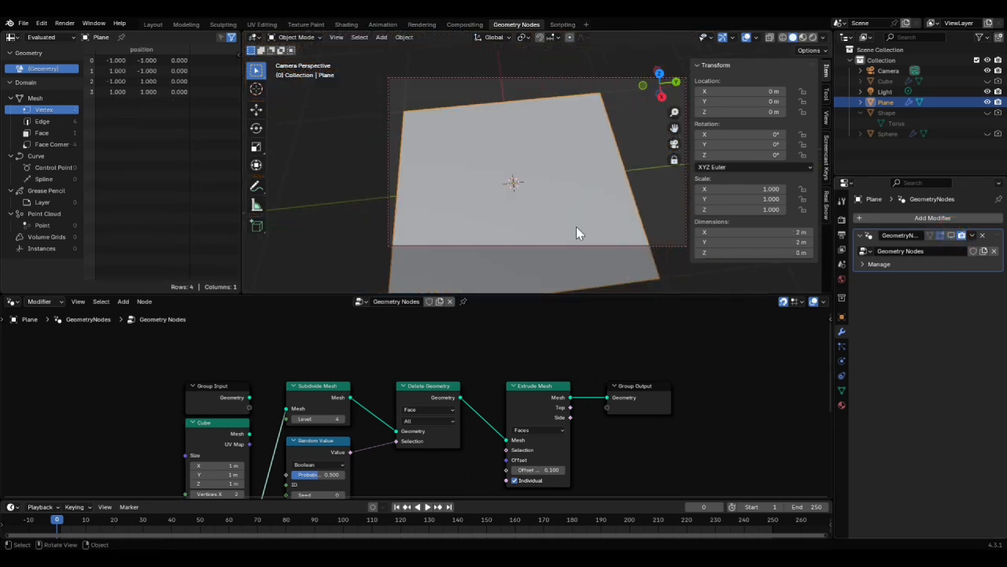
middle_click_drag(570, 235, 559, 213)
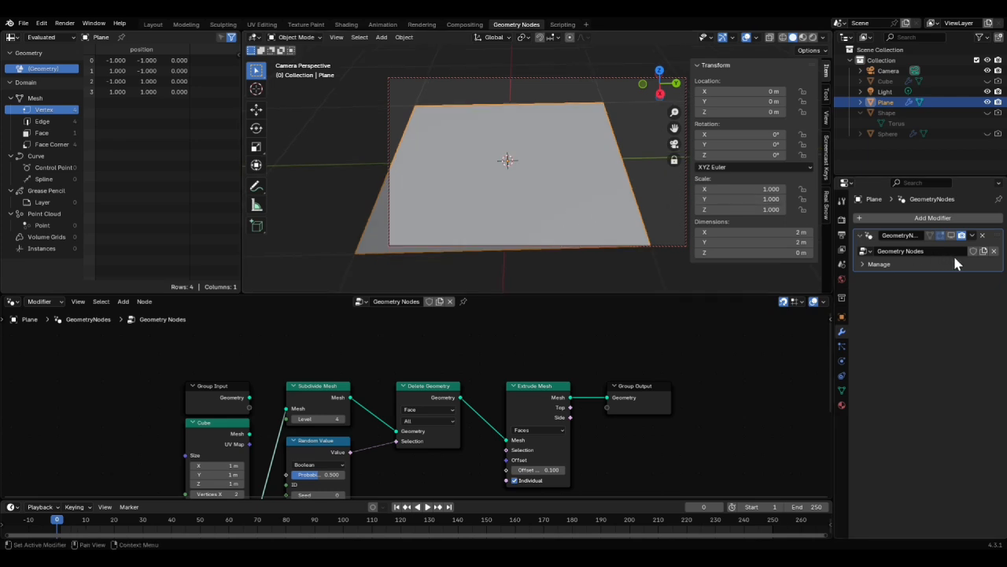
left_click(973, 236)
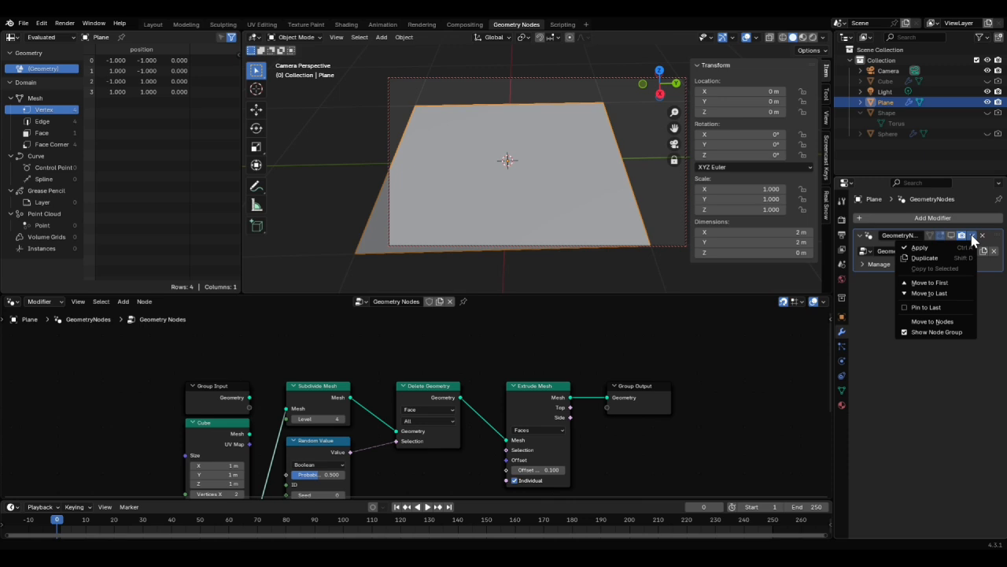
left_click(973, 236)
left_click(951, 235)
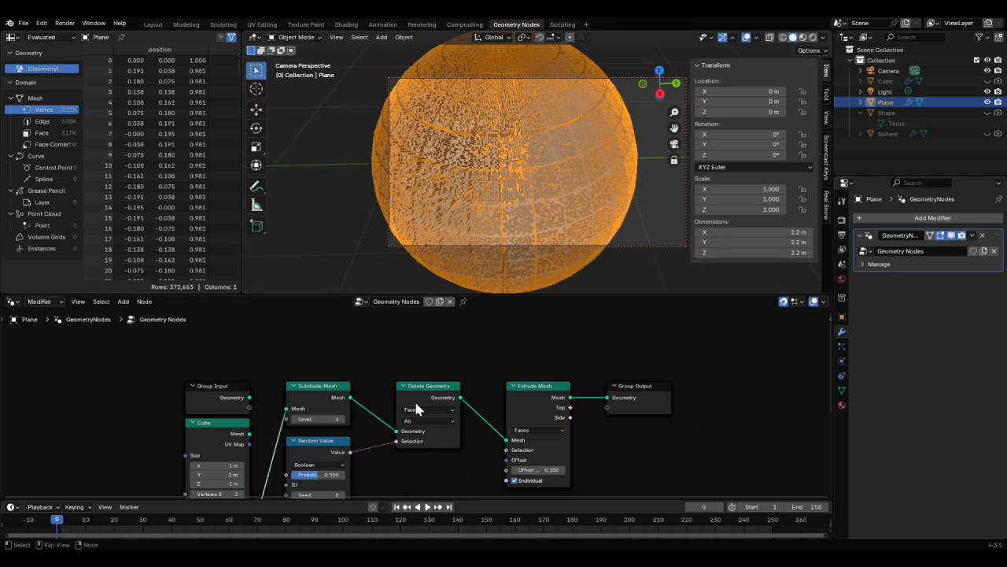
Step: Move the Group Input, Cube and UV Sphere nodes away from Subdivide Mesh and insert a Transform Geometry node between UV Sphere and Subdivide Mesh
middle_click_drag(425, 478, 492, 437)
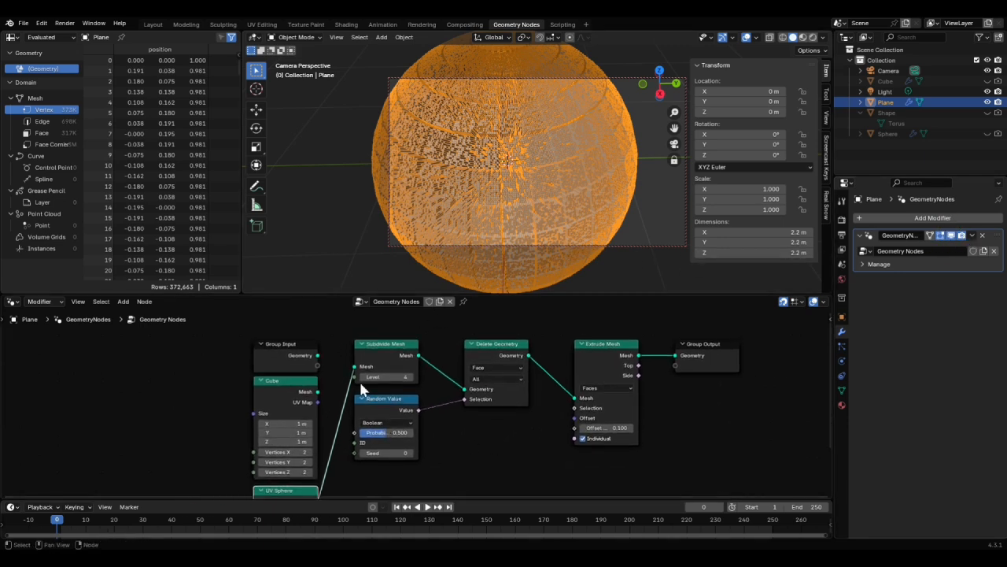
left_click_drag(335, 348, 245, 488)
key("g")
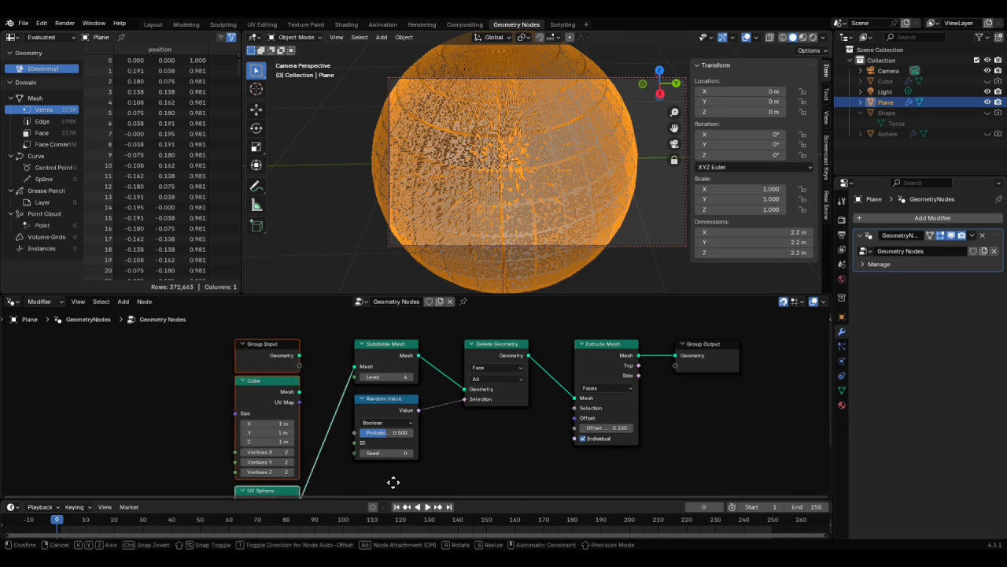
left_click(335, 482)
key("shift+a")
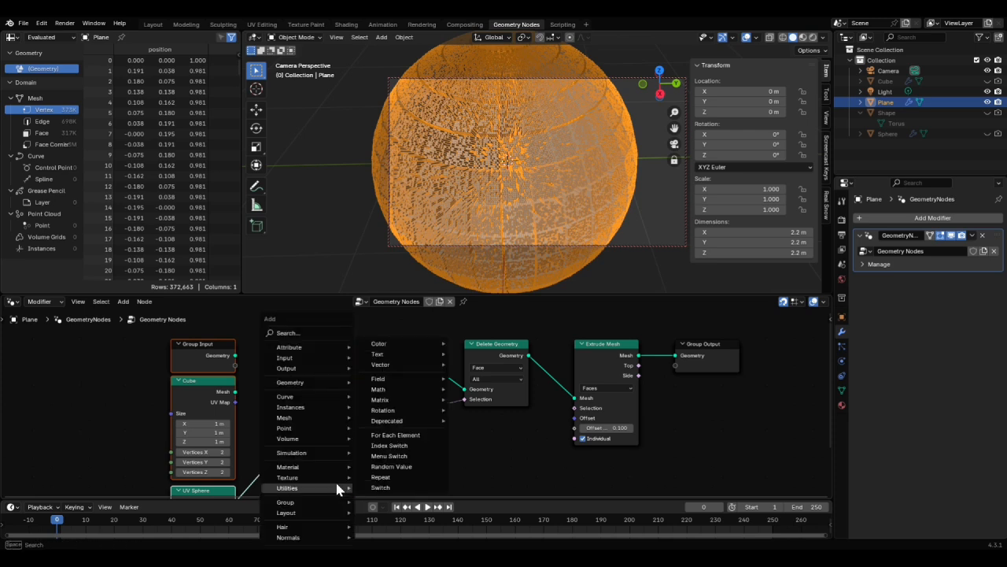
type("transfo")
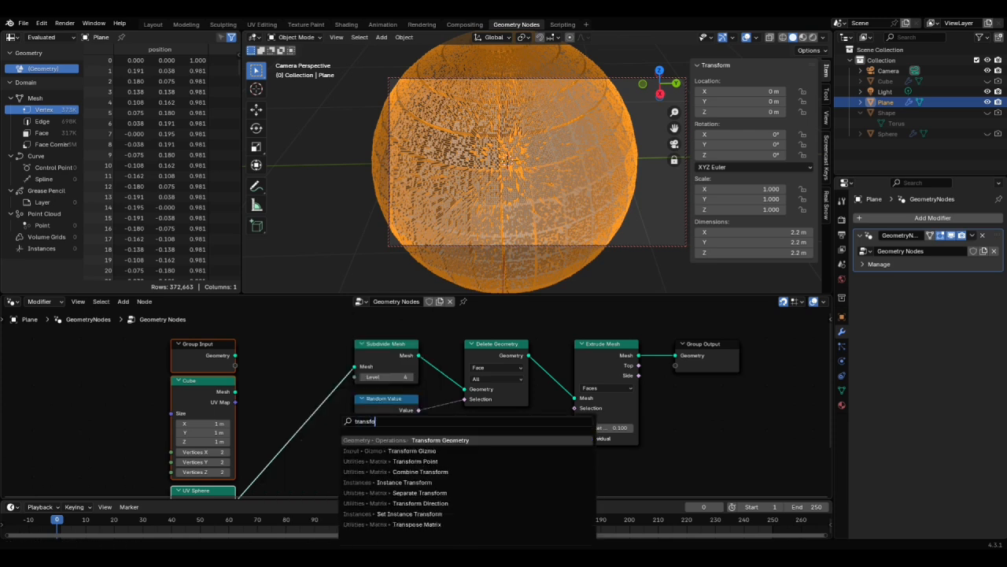
key("Return")
left_click(268, 345)
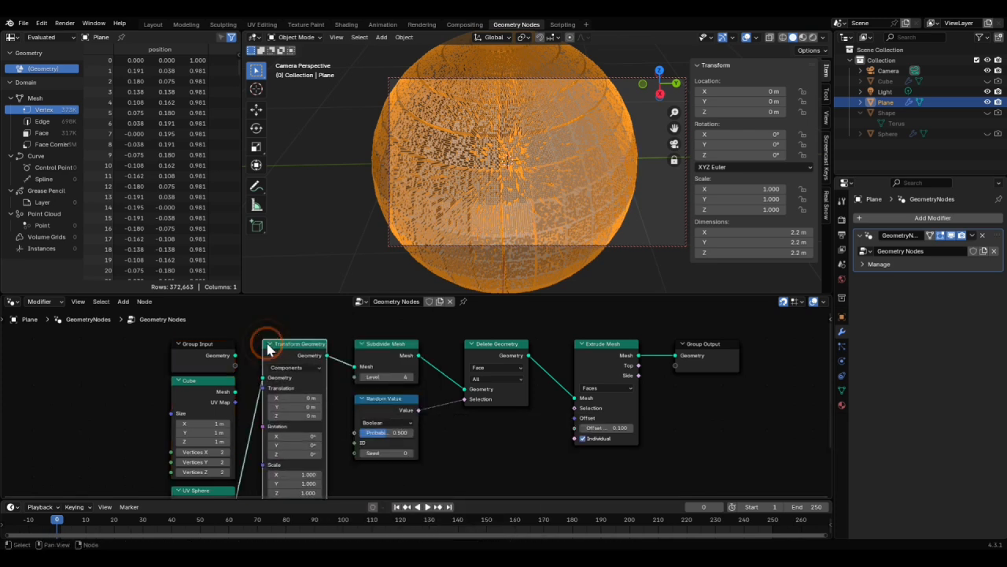
Step: Try a Transform Geometry translation of about -0.6, -2.8 and -0.8 m with a slight rotation on all three axes
left_click_drag(279, 399, 209, 407)
left_click_drag(281, 416, 259, 415)
mouse_move(276, 454)
left_mouse_down()
mouse_move(293, 454)
mouse_move(284, 437)
left_mouse_up()
scroll(416, 238, "up", 2)
middle_click_drag(415, 237, 465, 241)
scroll(289, 252, "down", 2)
left_click_drag(337, 294, 346, 313)
middle_click_drag(379, 272, 439, 280, "shift")
scroll(438, 281, "up", 3)
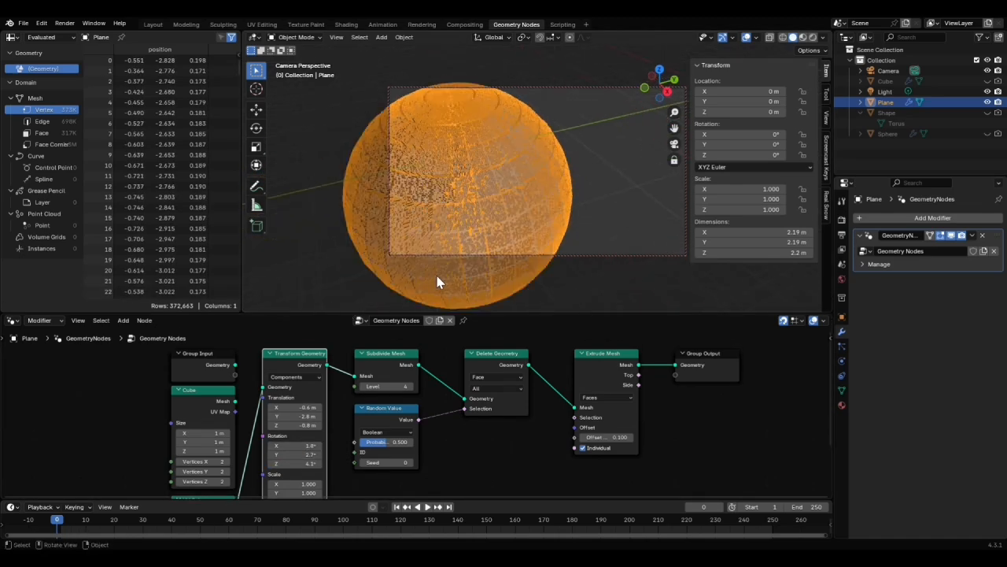
Step: Try a Transform Geometry X rotation of about 47.1° and a scale of 2.1 on all axes
left_click_drag(290, 446, 388, 446)
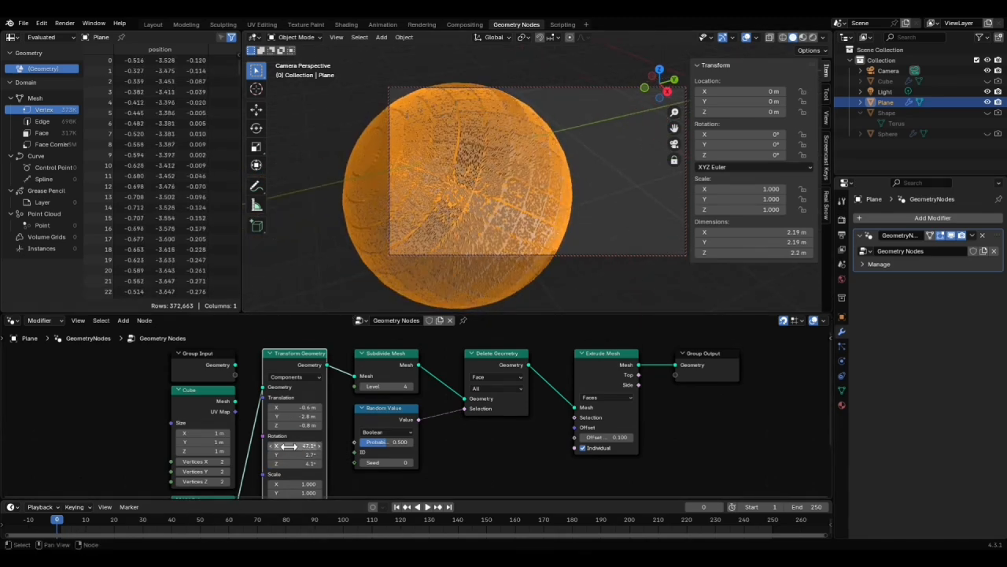
middle_click_drag(341, 476, 343, 419)
left_click_drag(304, 426, 348, 444)
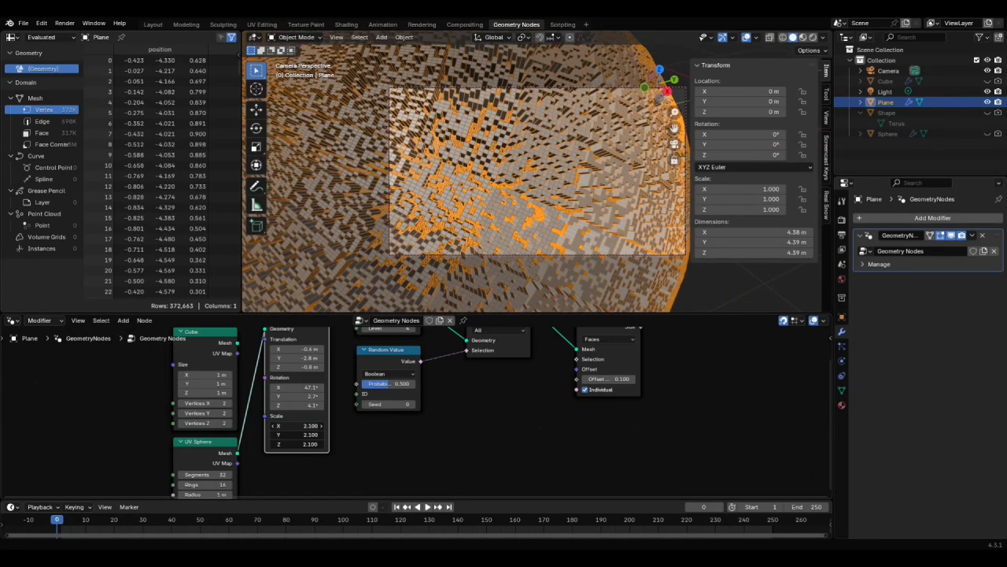
left_click_drag(303, 425, 303, 426)
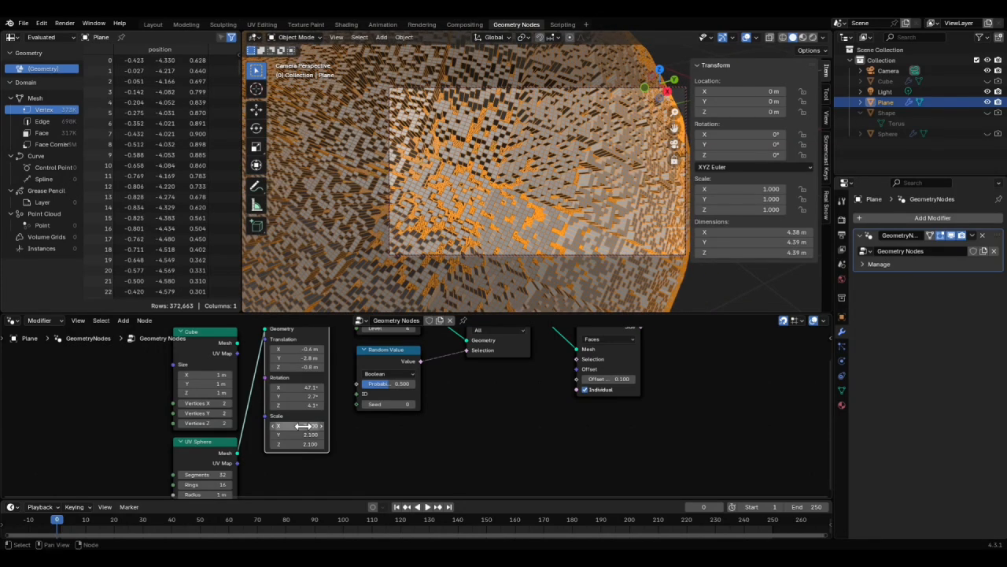
Step: Reset Transform Geometry's Translation and Rotation to 0 and its Scale to 1 on all axes
left_click_drag(303, 350, 297, 443)
type("0")
key("Return")
type("0")
key("Return")
type("1")
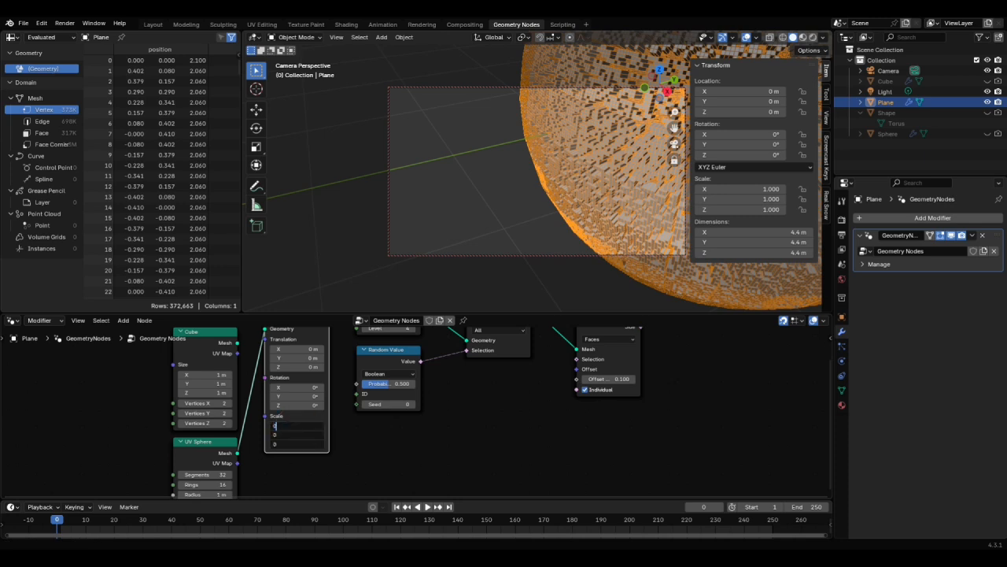
key("Return")
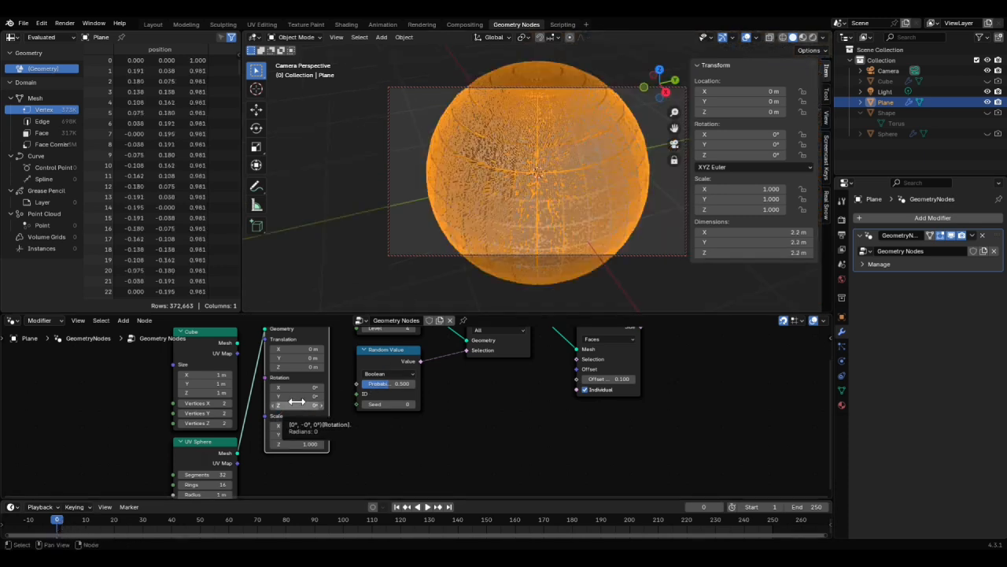
Step: Keyframe Transform Geometry's Rotation at 0° on frame 0 and with Z at 360° on frame 250
key("i")
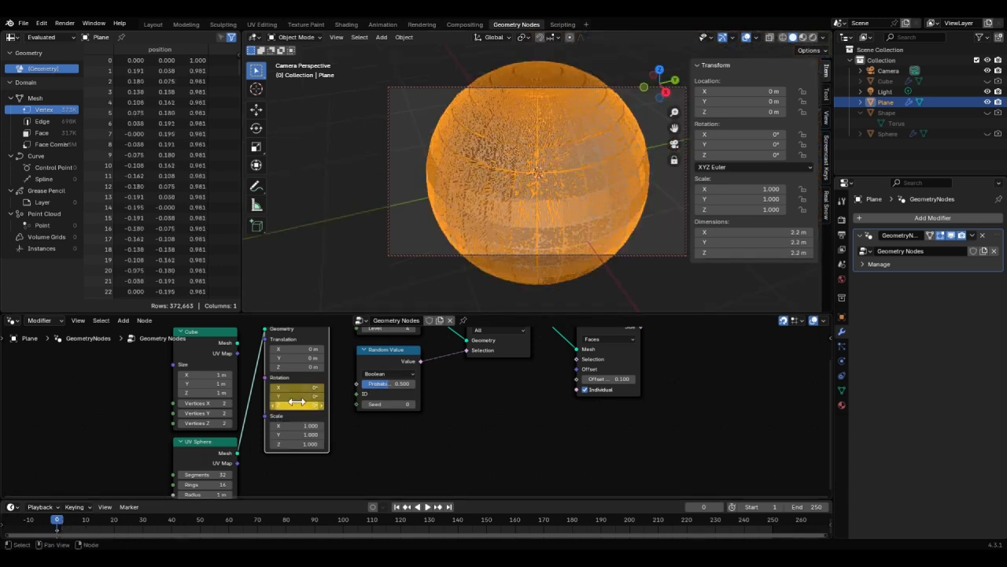
left_click(448, 507)
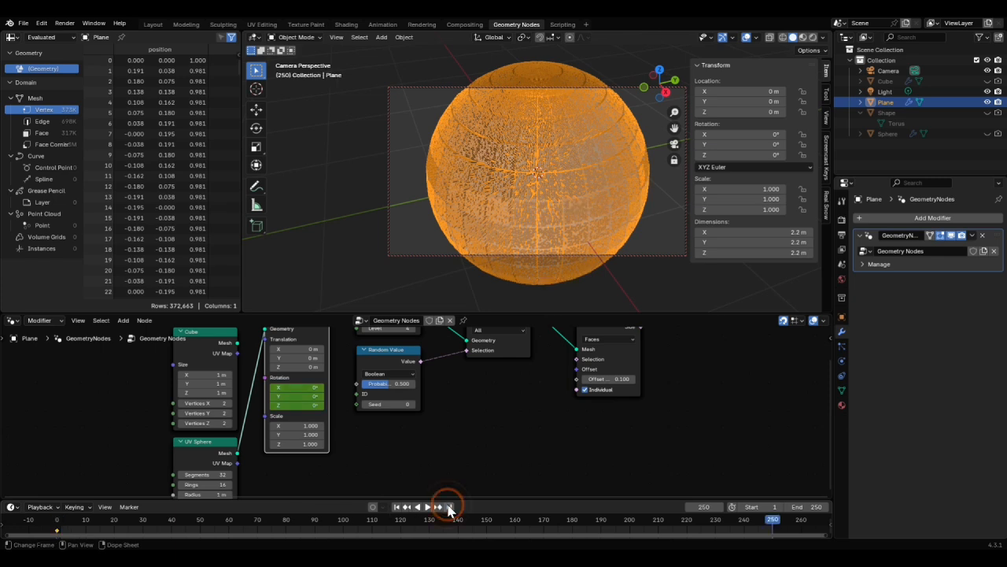
left_click(297, 405)
type("360")
key("Return")
key("i")
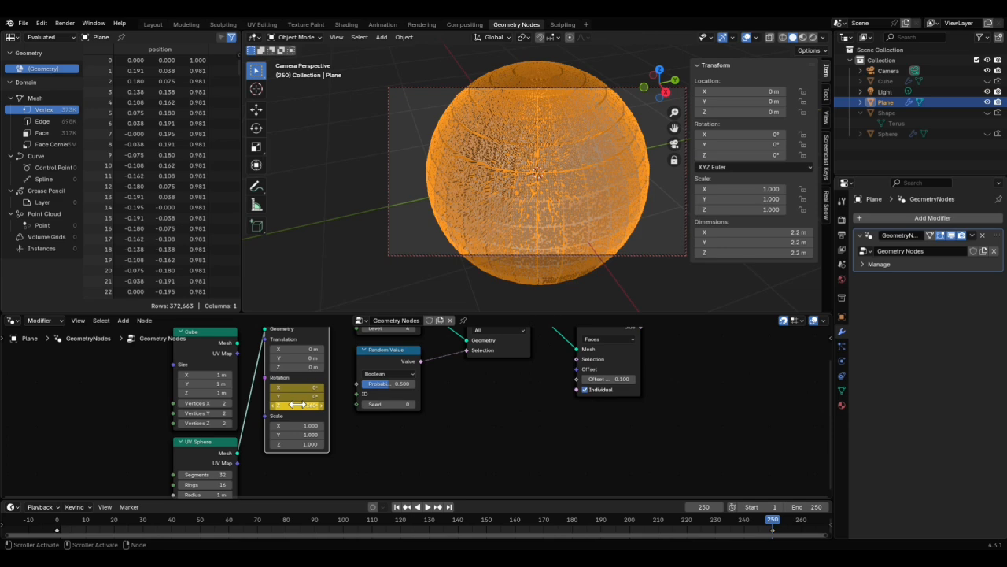
Step: Play the rotation animation, stop it, and return to the first frame
left_click(426, 506)
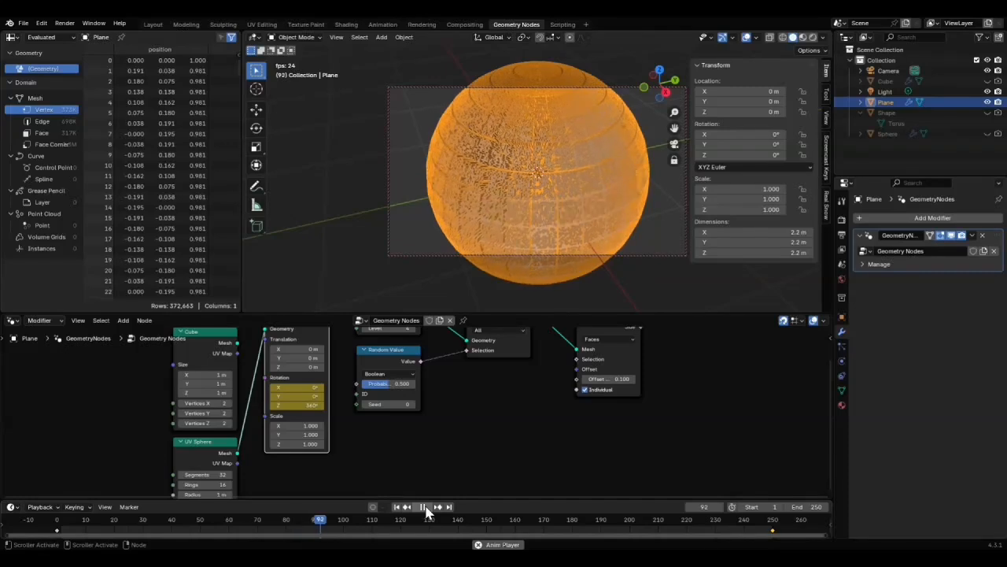
left_click(424, 507)
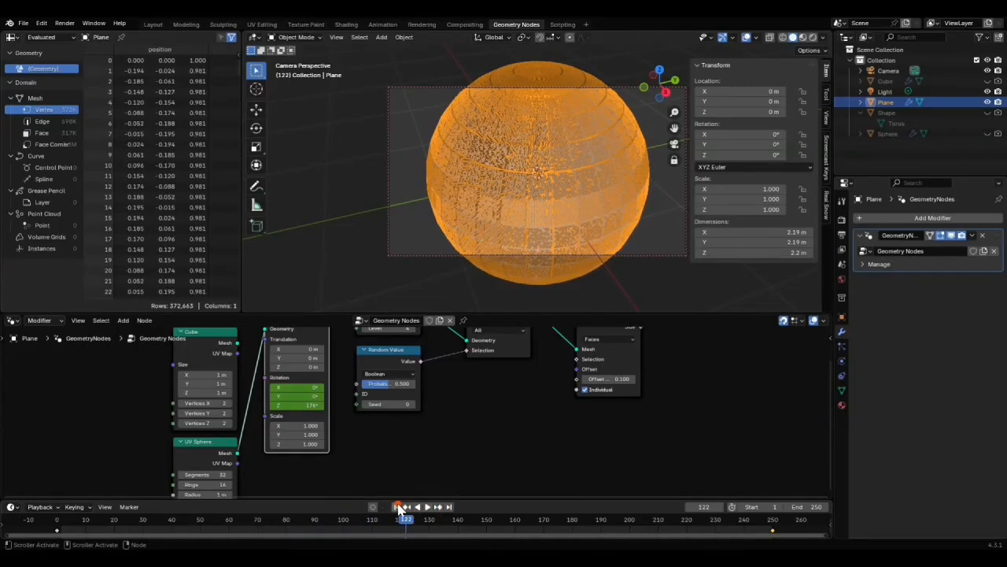
left_click(398, 507)
Step: Insert a Mesh Boolean node between the UV Sphere and Transform Geometry nodes
scroll(370, 437, "down", 3)
scroll(285, 445, "up", 1)
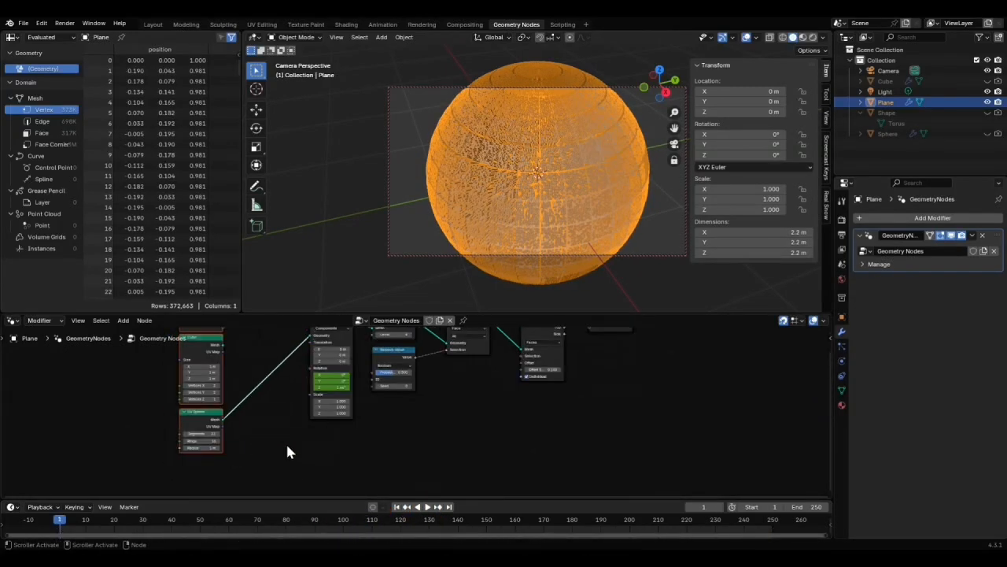
scroll(287, 451, "up", 2)
key("shift+a")
type("boo")
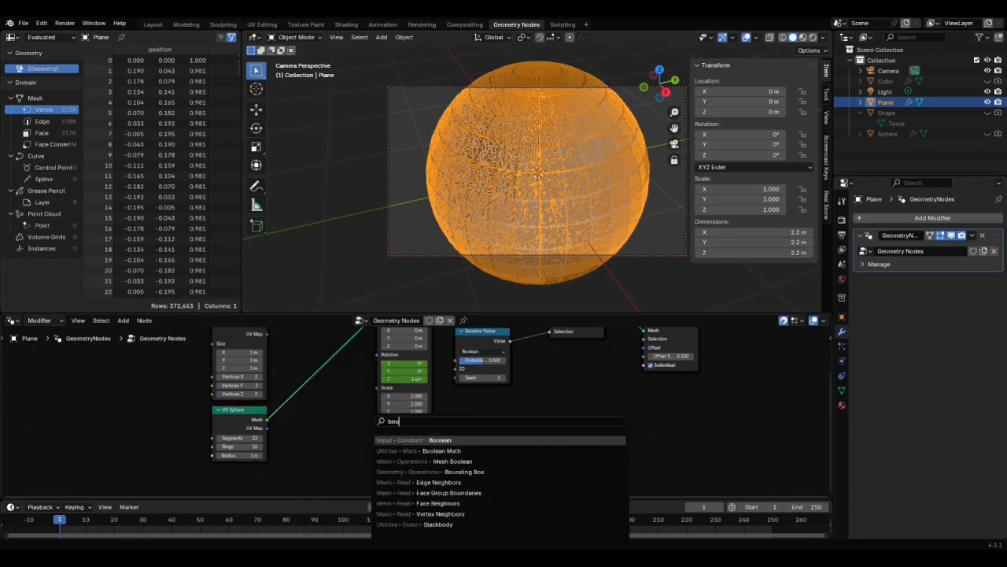
key("Down")
key("Down")
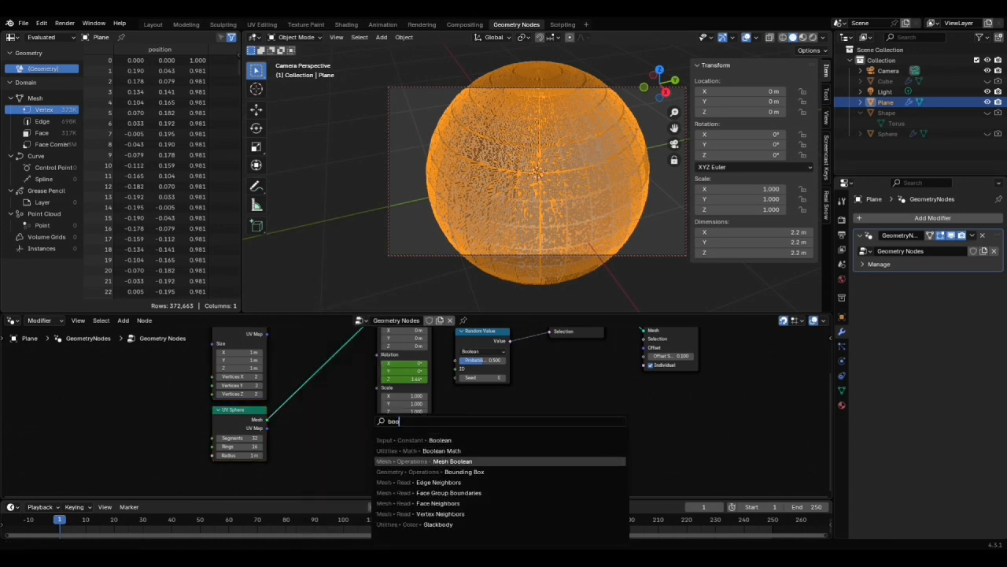
key("Return")
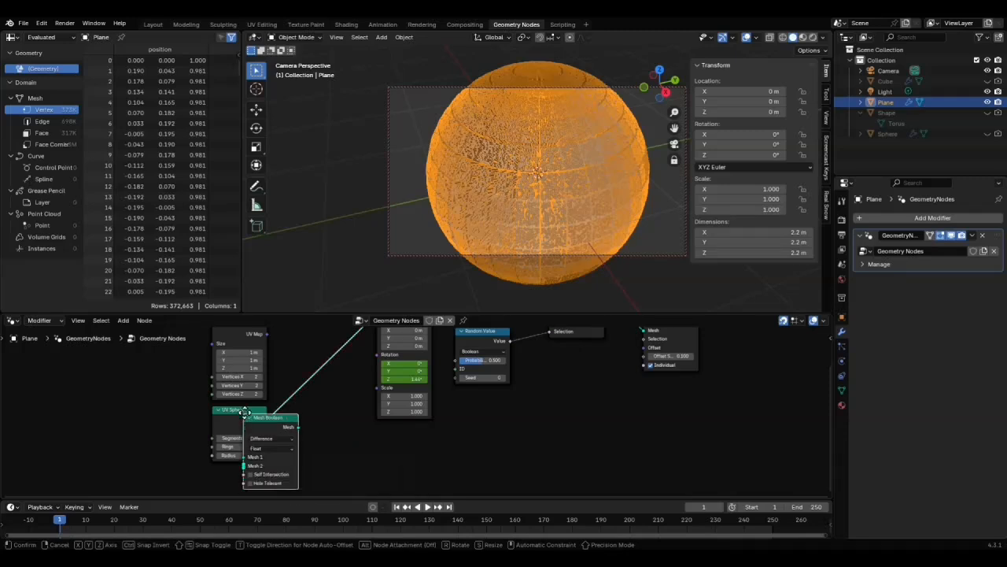
left_click(296, 386)
Step: Set the Mesh Boolean operation to Difference
middle_click_drag(406, 491, 251, 433)
scroll(268, 443, "down", 4)
middle_click_drag(323, 455, 197, 432)
scroll(203, 440, "up", 6)
middle_click_drag(271, 463, 349, 483)
scroll(346, 480, "up", 3)
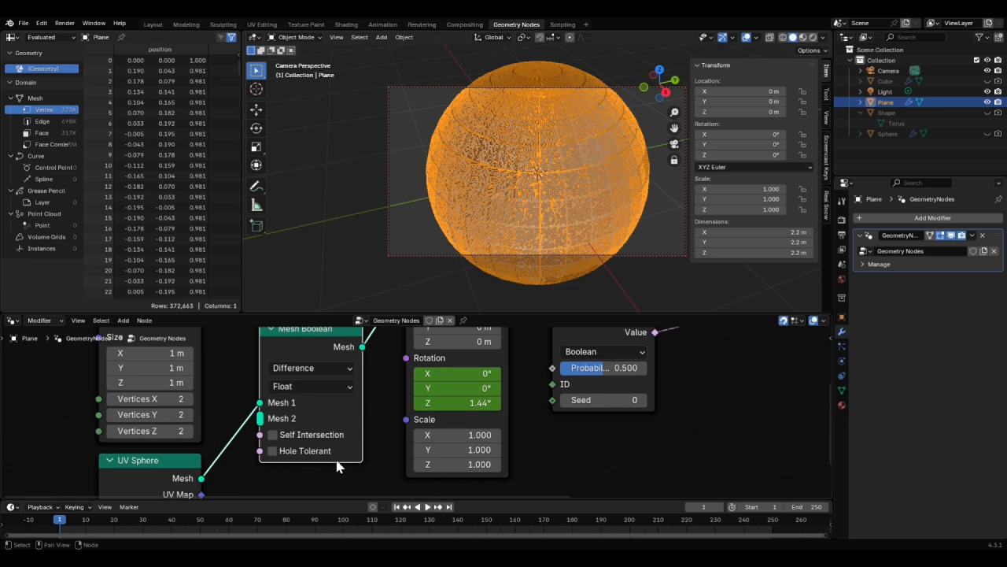
left_click(330, 368)
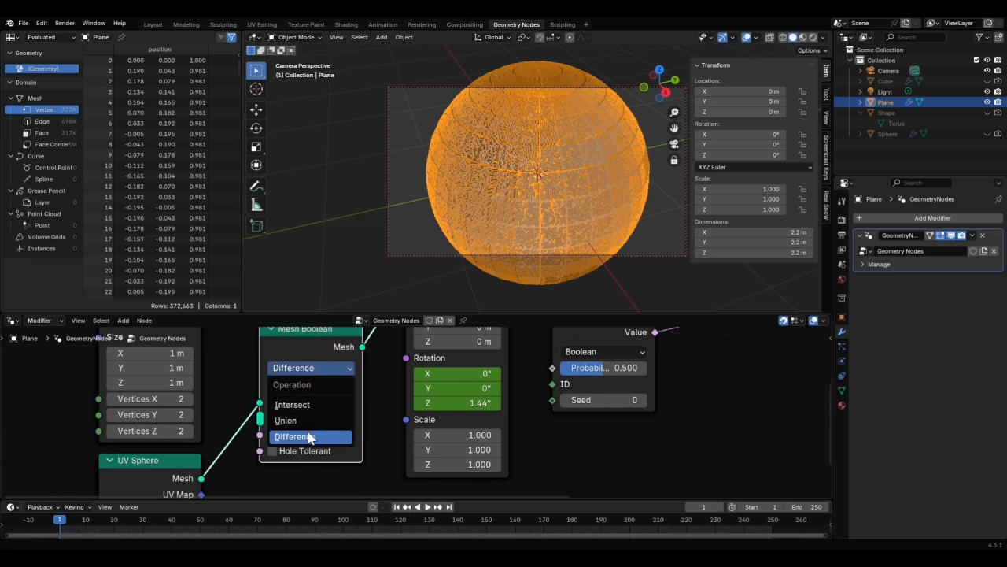
left_click(310, 438)
Step: Add a Cube node feeding the Mesh 2 input of Mesh Boolean
middle_click_drag(292, 469, 375, 380)
left_click_drag(336, 327, 249, 461)
type("cub")
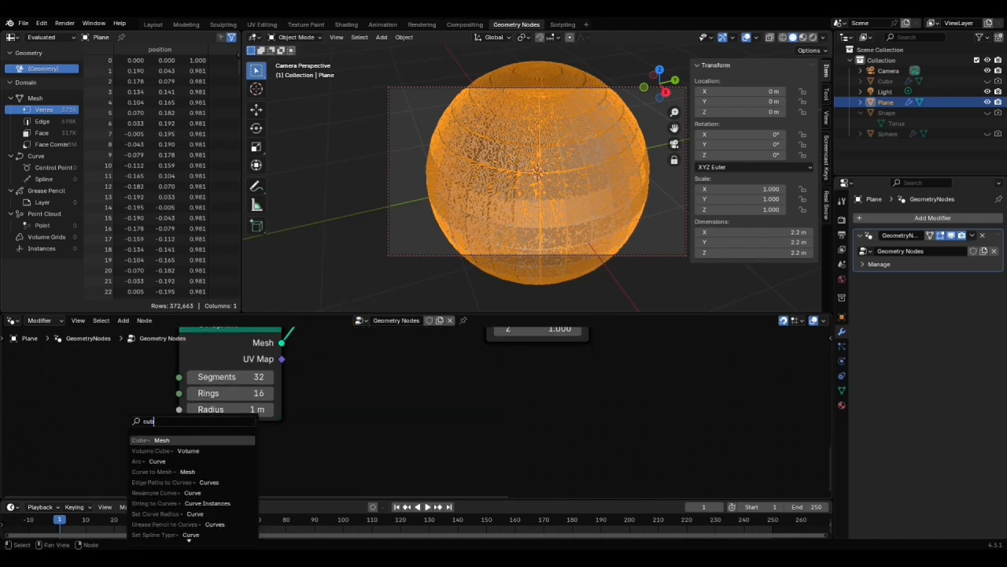
type("e")
key("Return")
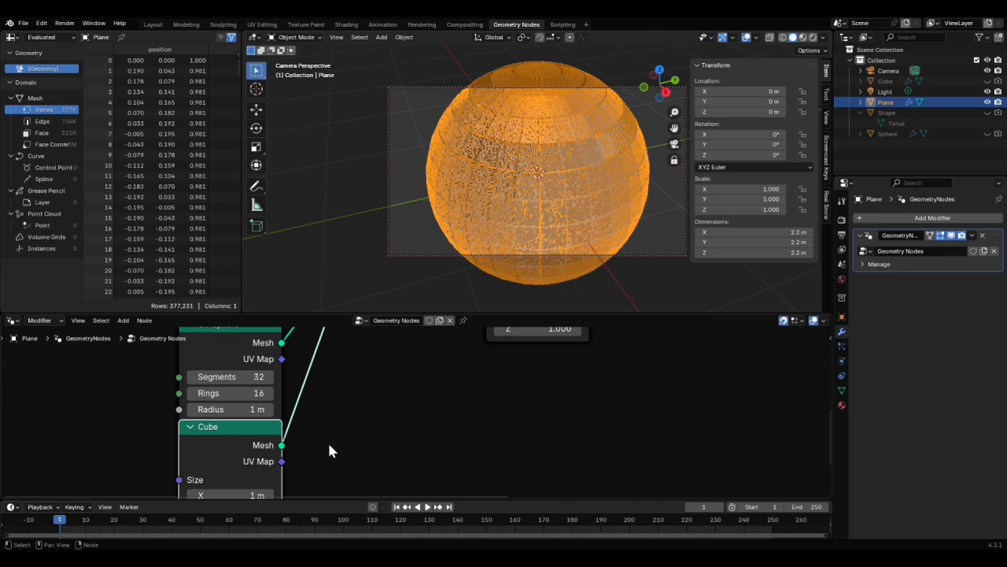
Step: Set the new Cube node's Size to 1.8 m on all axes
middle_click_drag(307, 453, 304, 354)
left_click_drag(217, 403, 216, 434)
left_click_drag(204, 404, 267, 404)
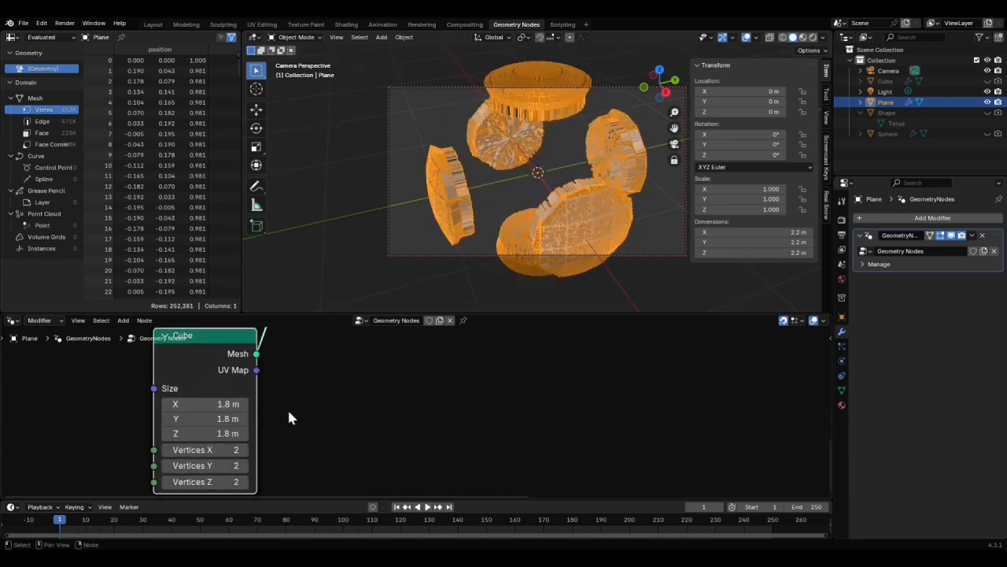
Step: Move the new Cube node aside and insert a Transform Geometry node between it and Mesh Boolean
key("g")
left_click(211, 437)
key("shift+a")
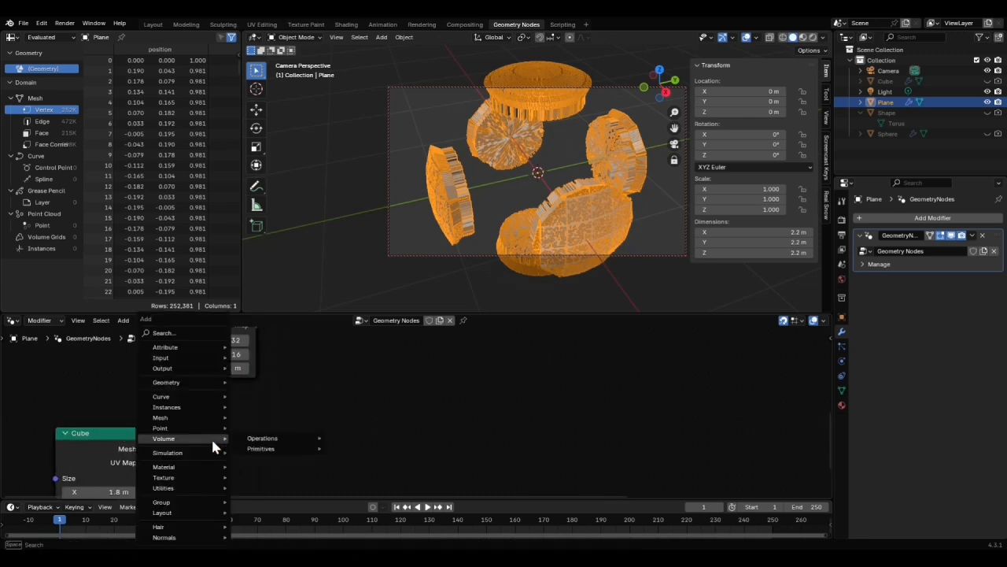
type("trans")
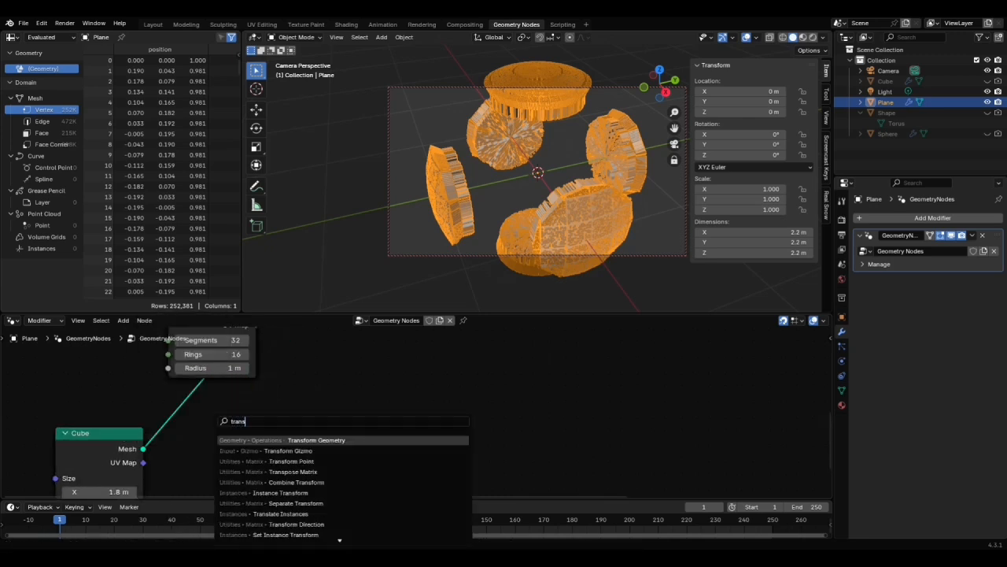
key("Return")
left_click(164, 387)
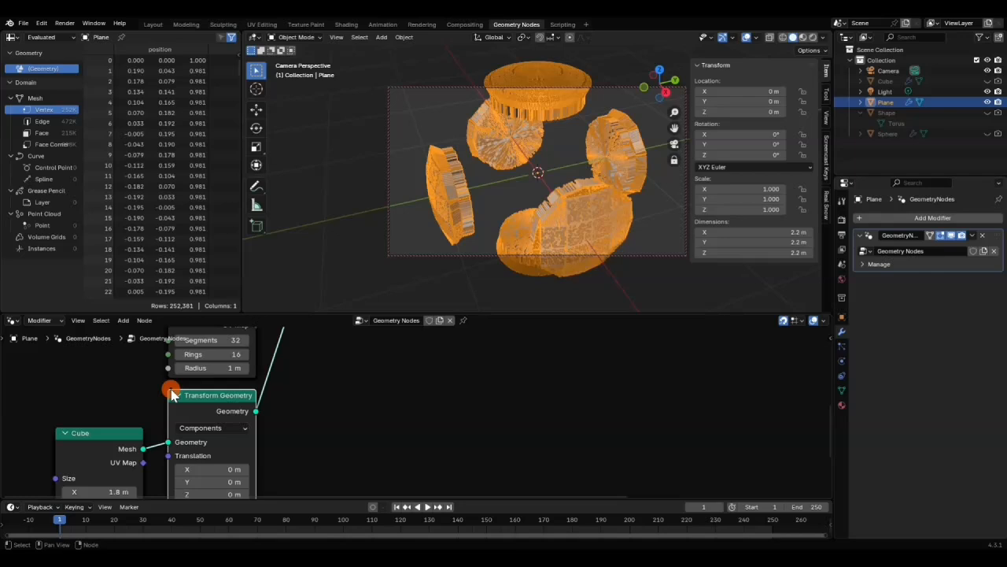
Step: Set the cube's Transform Geometry Y translation to -1.3 m and hide the Plane object
left_click(231, 469)
type("-0.4")
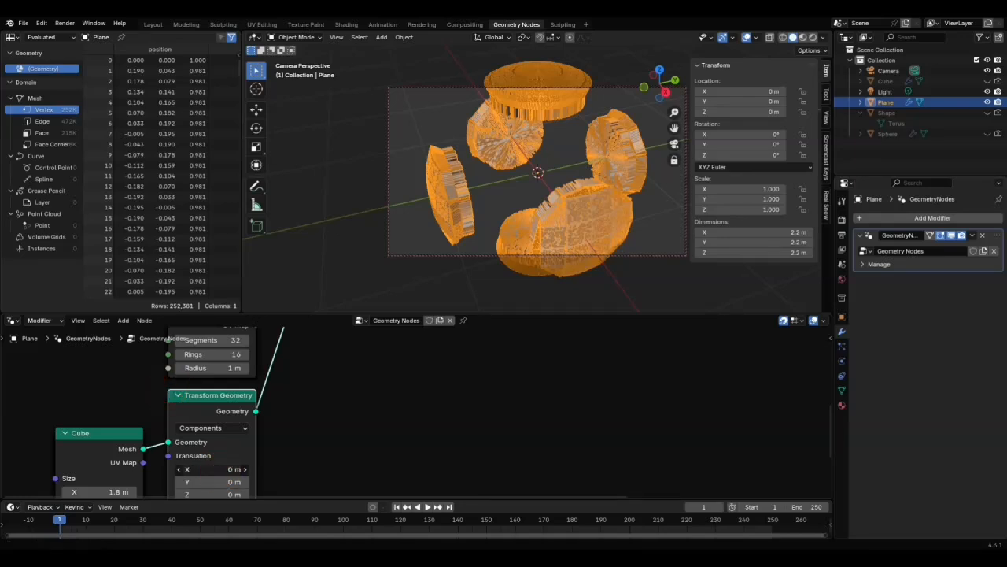
key("Return")
left_click_drag(203, 470, 165, 482)
left_click(988, 102)
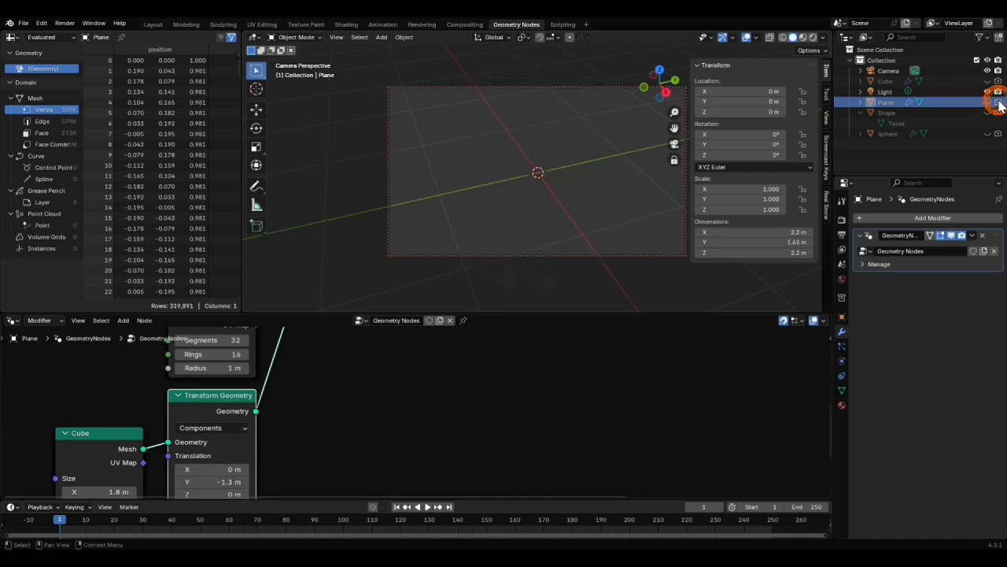
Step: Add Position, Normal, Index and Named Attribute nodes in an empty area of the node tree
key("shift+a")
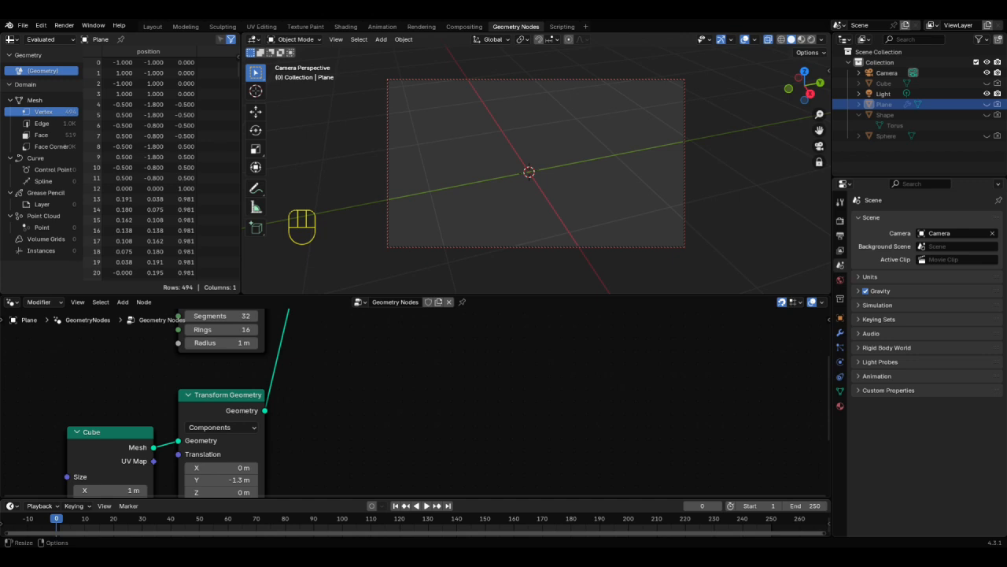
middle_click_drag(542, 443, 253, 402)
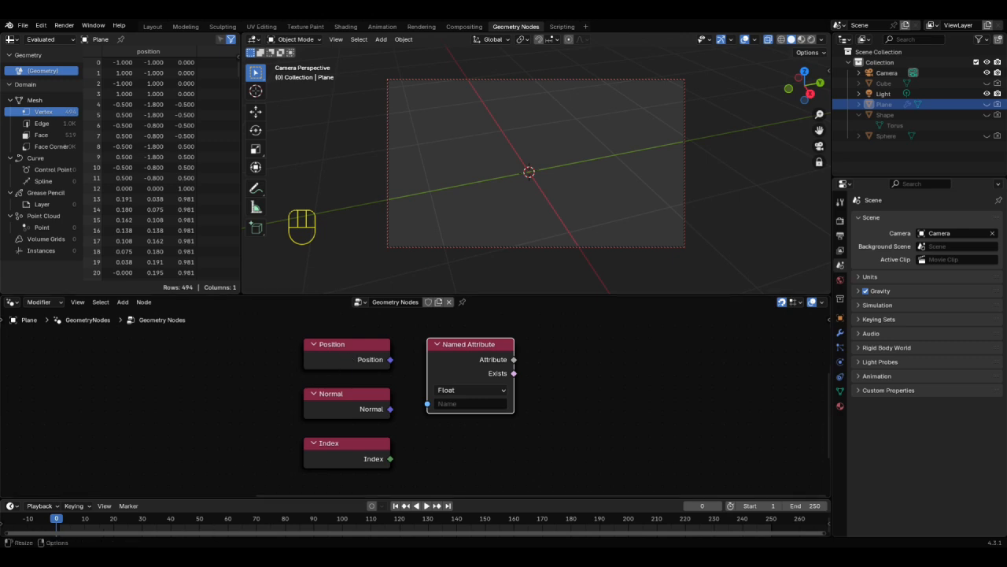
Step: Add a new mesh plane to the scene and create a new geometry node tree for it
key("shift+a")
mouse_move(434, 225)
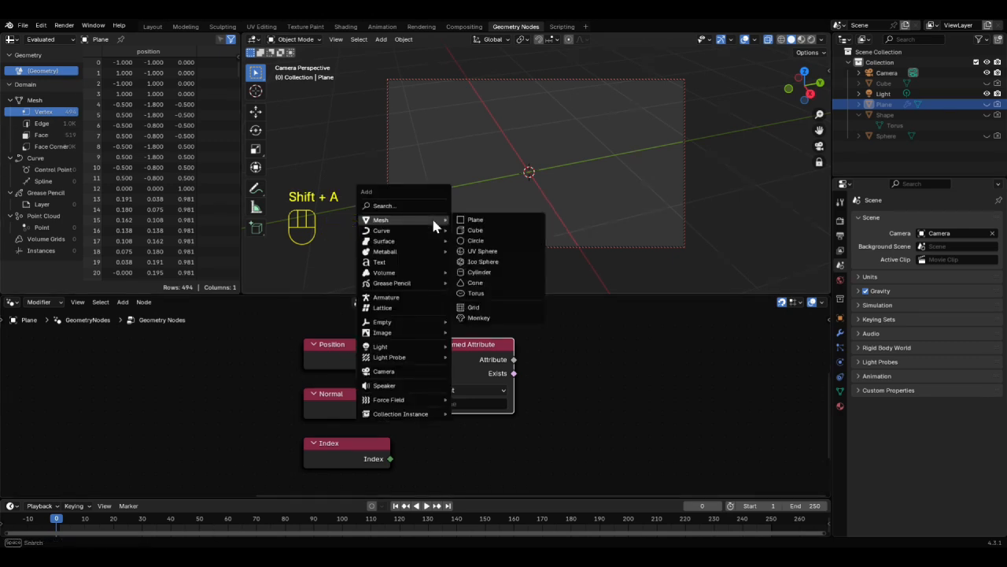
type("plane")
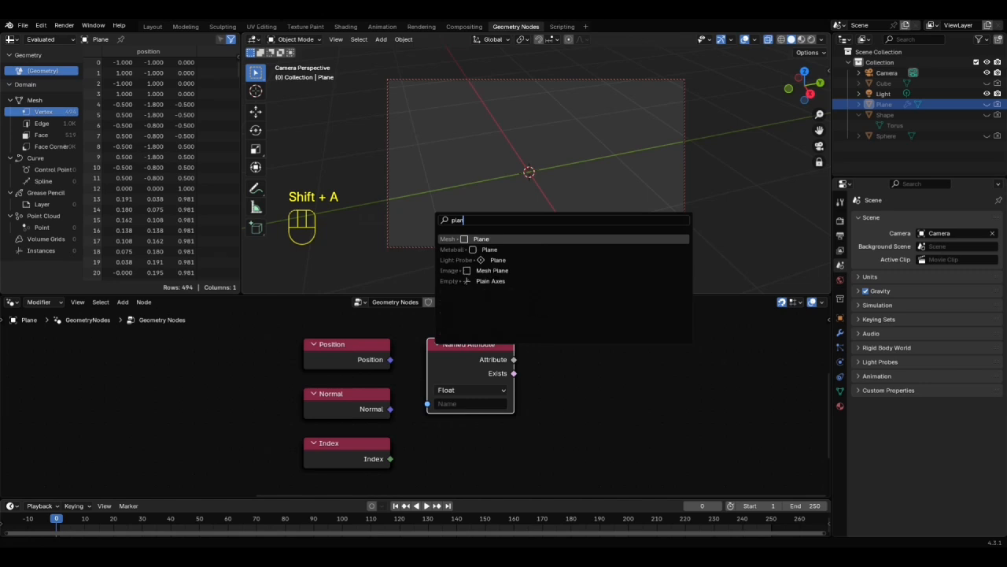
key("Return")
left_click(406, 303)
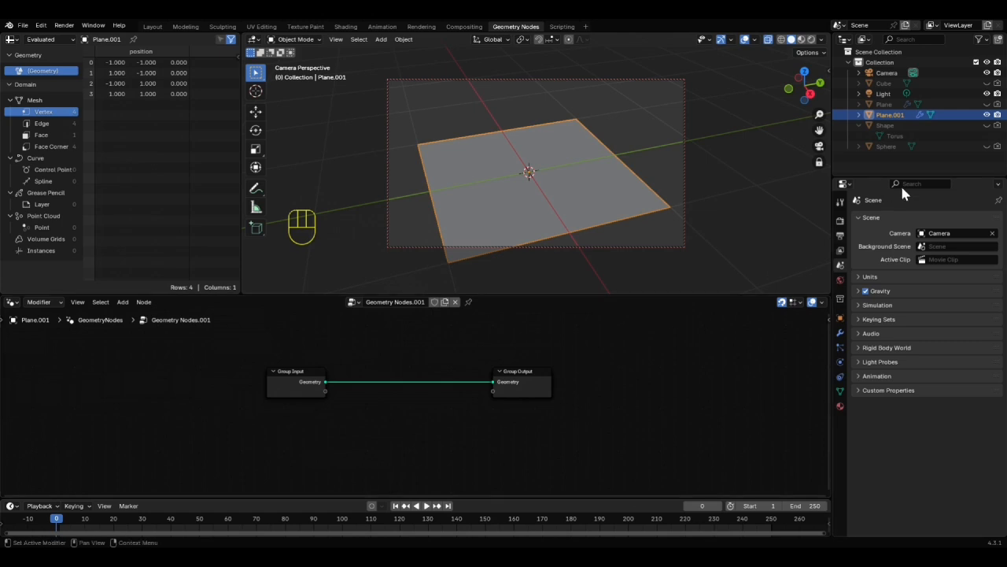
Step: Bring the Shape object in as an Object Info node and connect its Geometry to Group Output
left_click(887, 128)
left_click_drag(789, 163, 280, 429)
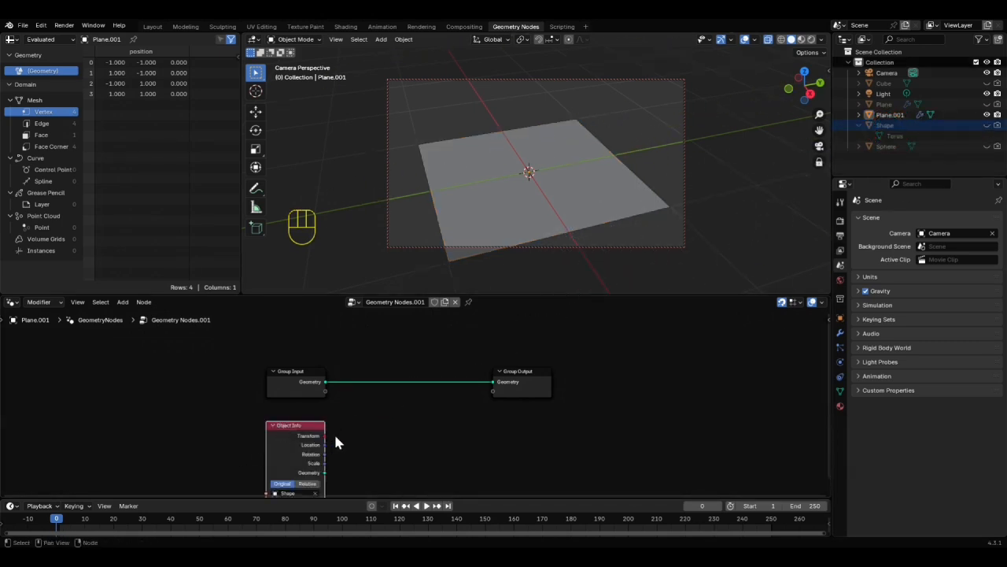
left_click_drag(324, 472, 493, 383)
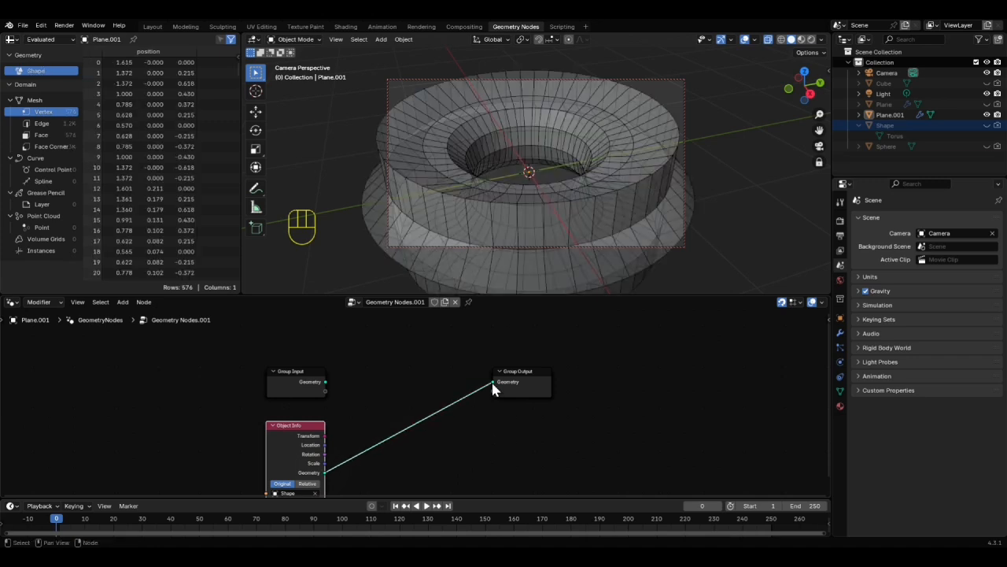
middle_click_drag(454, 240, 451, 230)
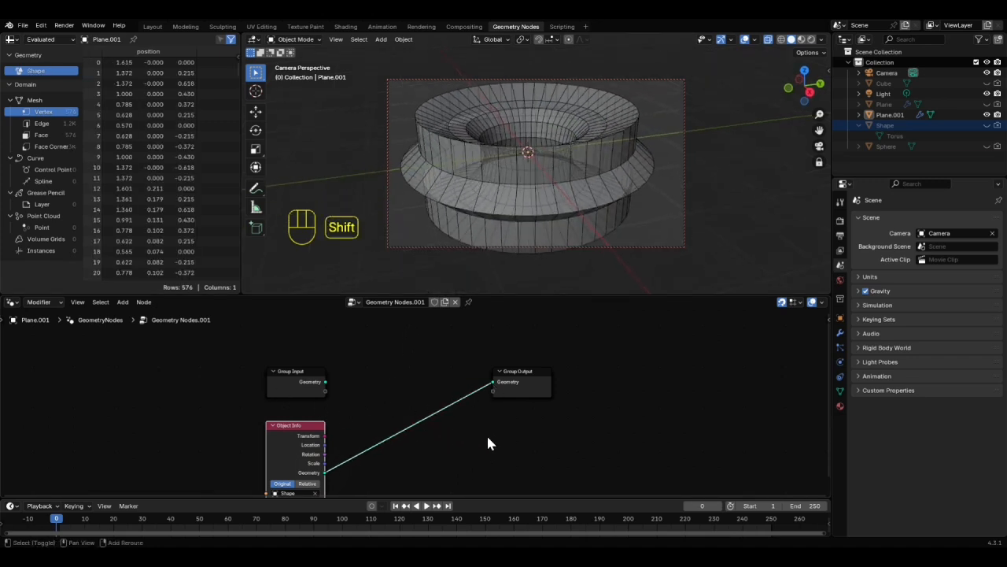
Step: Insert a Set Position node between Object Info and Group Output
key("shift+a")
type("set pos")
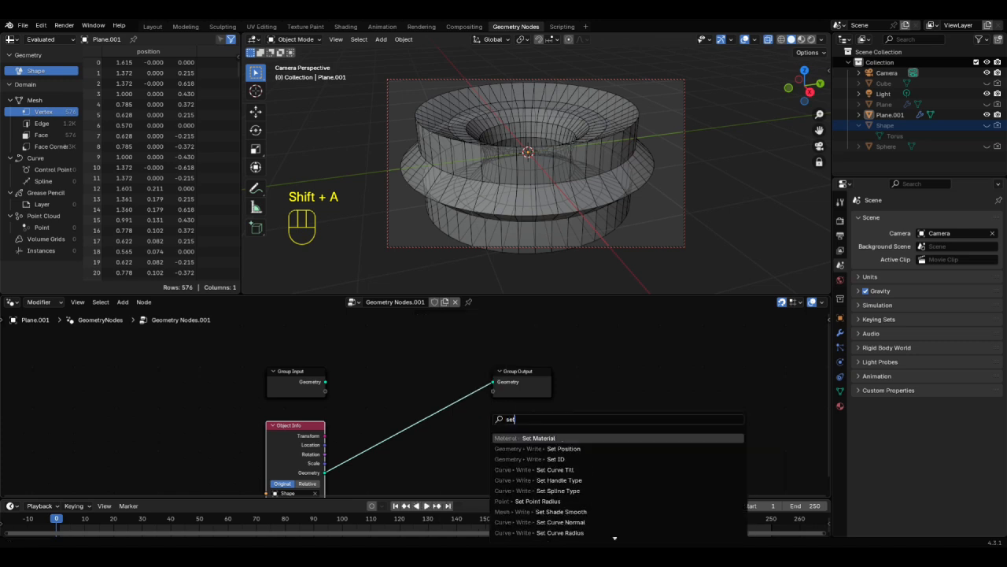
key("Return")
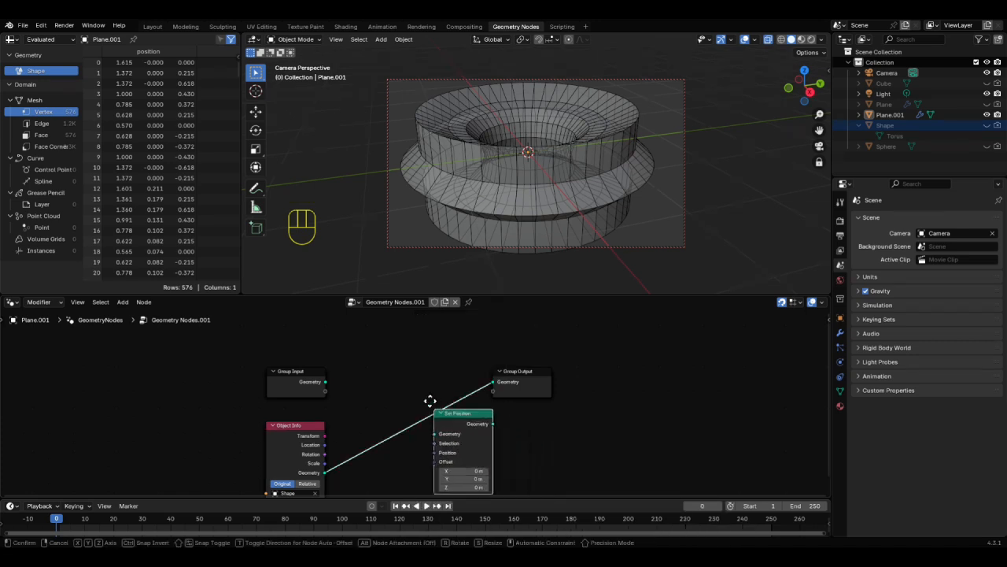
left_click(407, 381)
Step: Delete the Group Input node and line up the Object Info and Set Position nodes
left_click(307, 384)
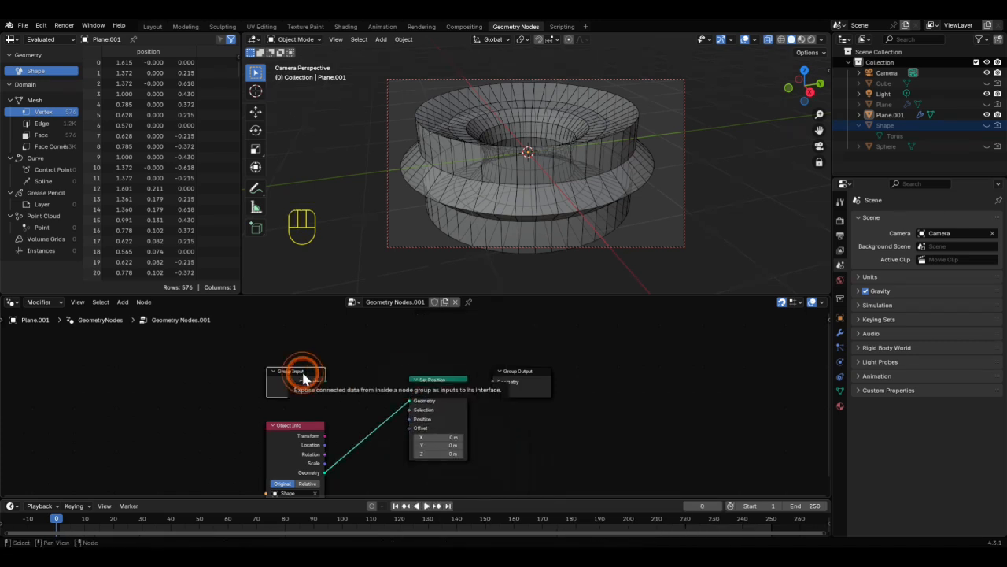
key("x")
left_click_drag(296, 432, 281, 387)
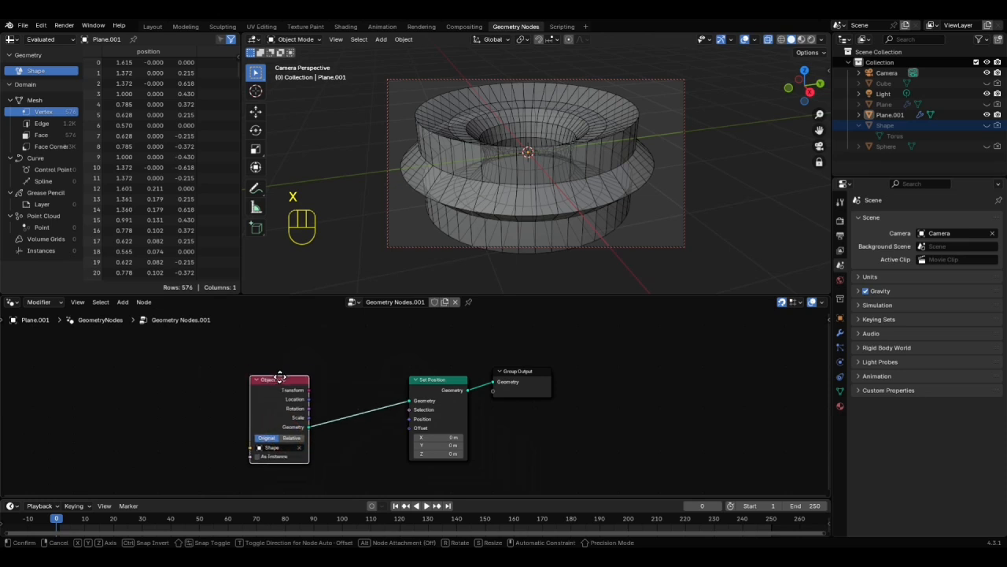
left_click_drag(421, 381, 421, 373)
Step: Add a Position node directly beneath the Object Info node
middle_click_drag(388, 439, 389, 400)
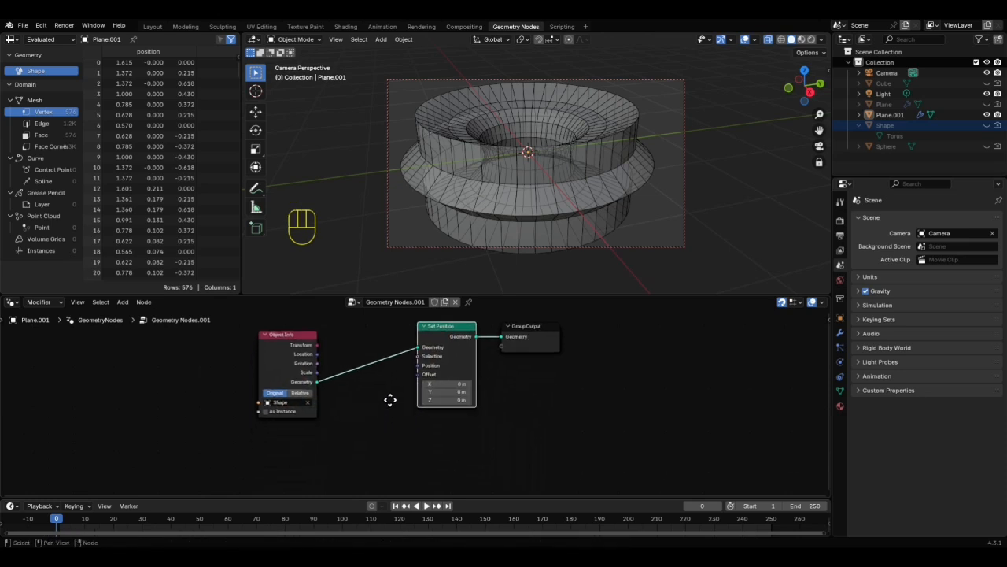
key("shift+a")
mouse_move(370, 425)
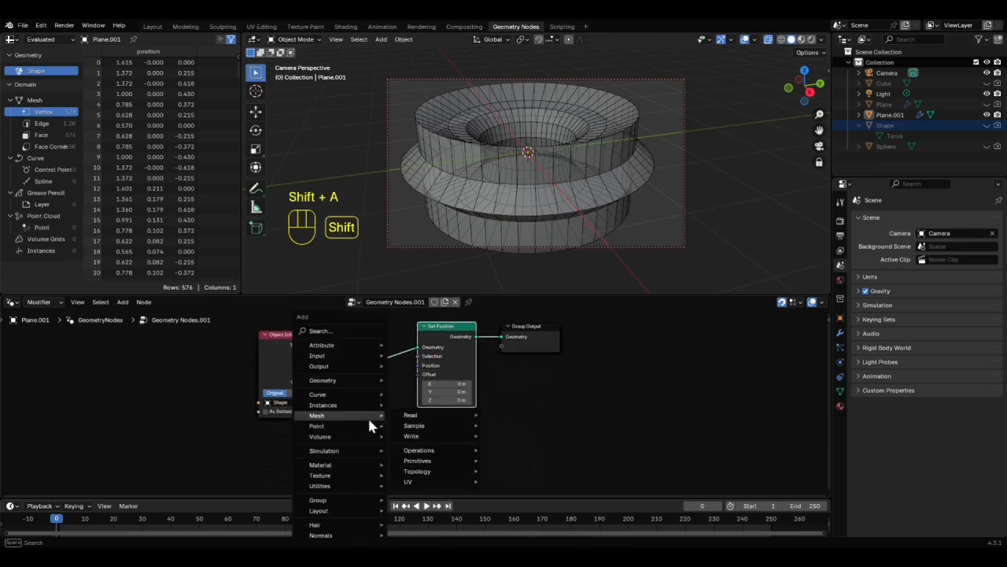
type("pos")
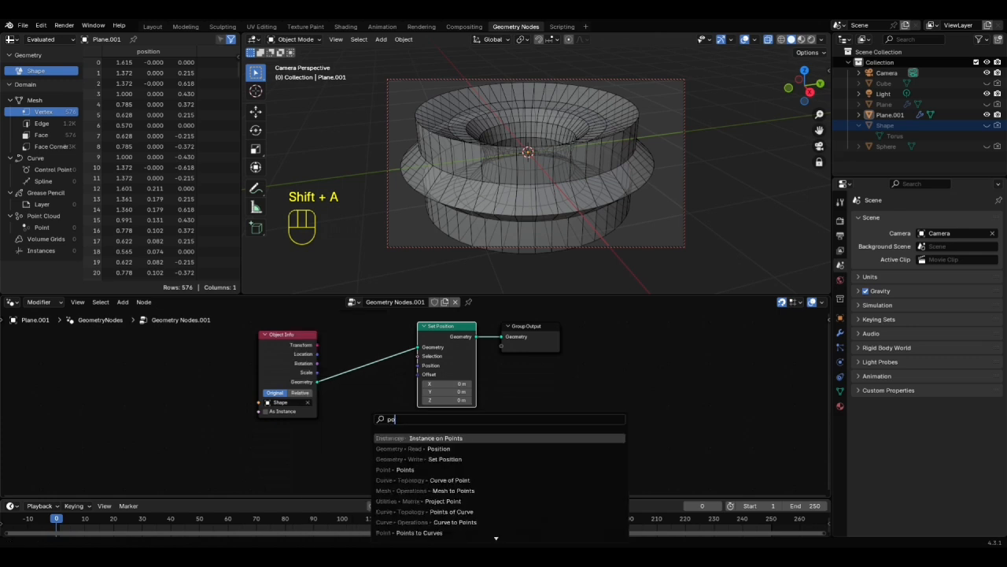
key("Return")
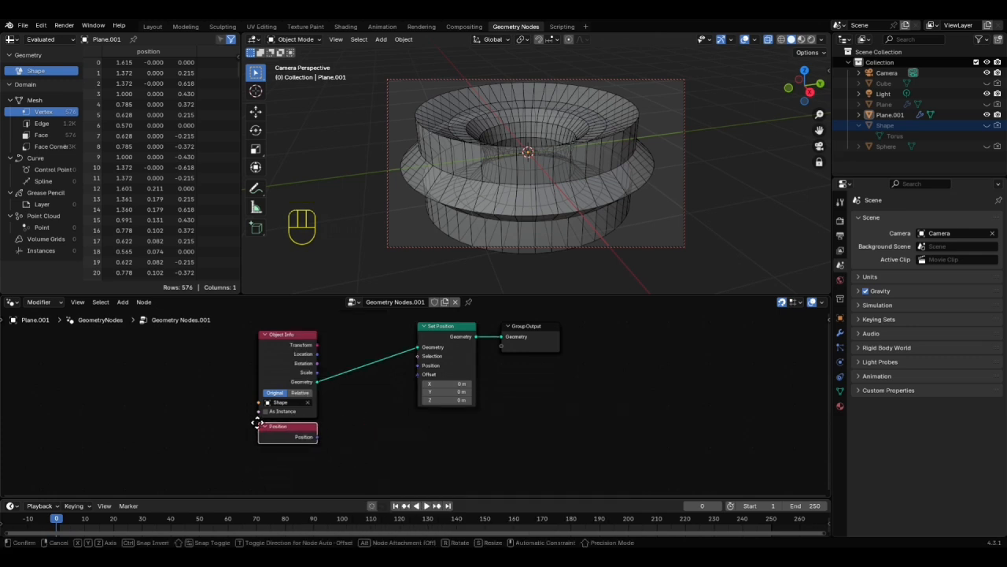
left_click(247, 418)
Step: Add a vector Multiply node fed by the Position node's output
left_click(318, 437)
left_click_drag(317, 439, 361, 420)
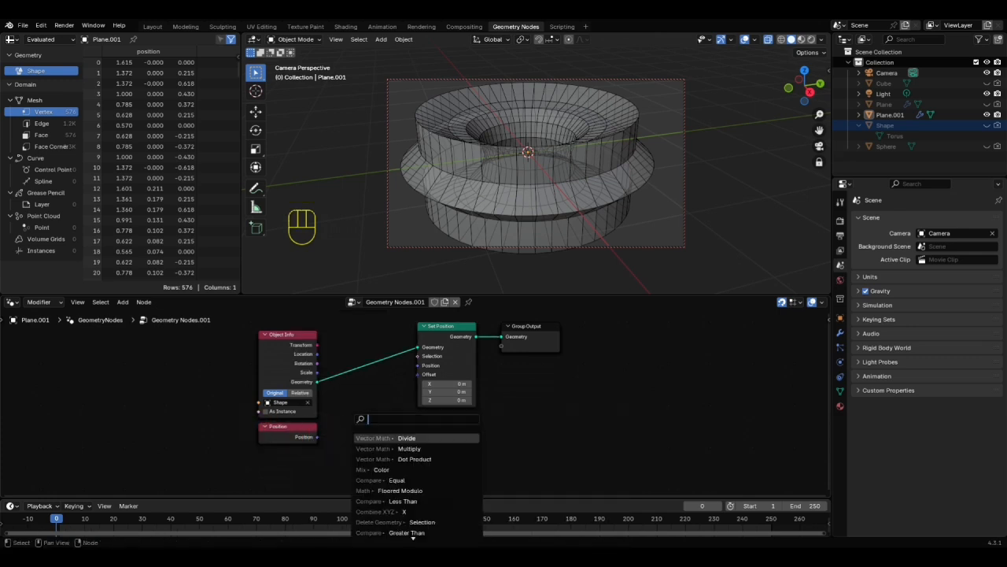
type("multip")
key("Return")
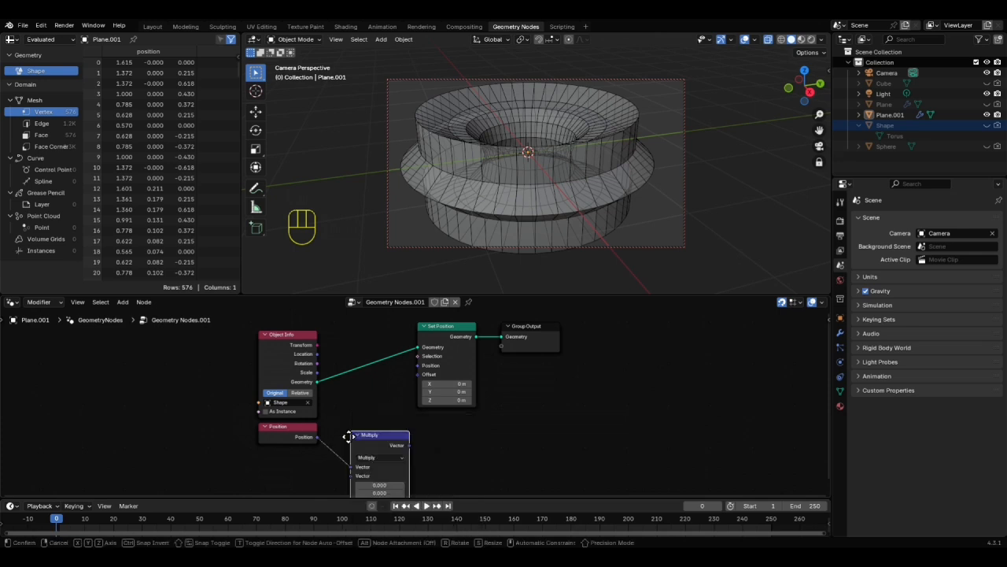
left_click(334, 397)
Step: Connect Multiply's Vector output to Set Position's Offset and set its multiplier to 0.3 on all axes
left_click_drag(393, 404, 408, 383)
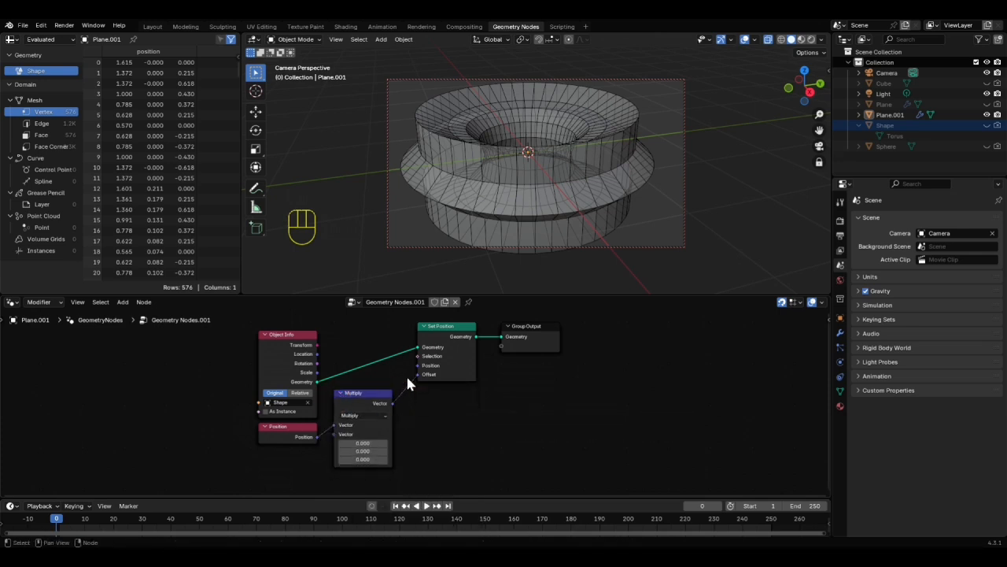
left_click(376, 443)
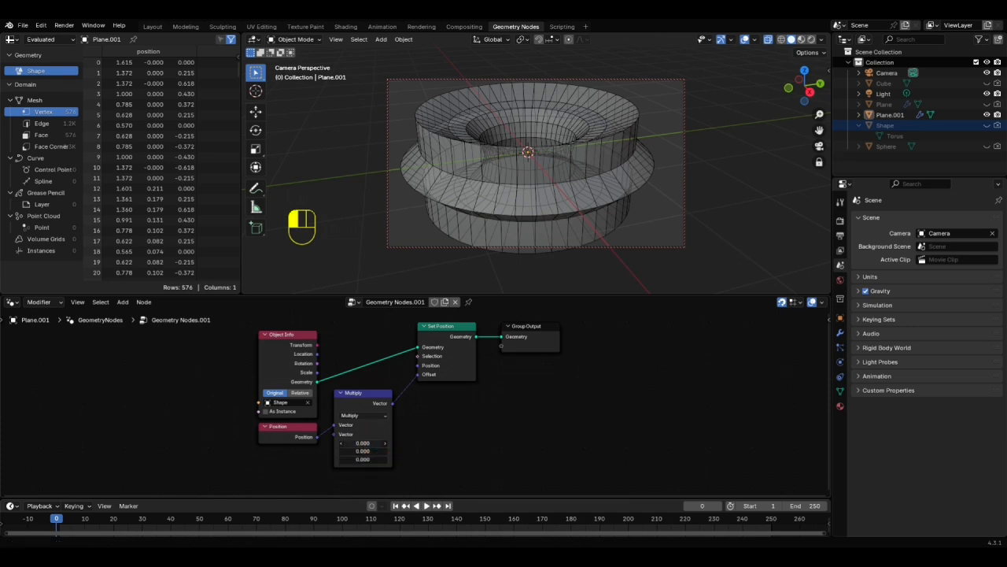
left_click_drag(376, 443, 399, 459)
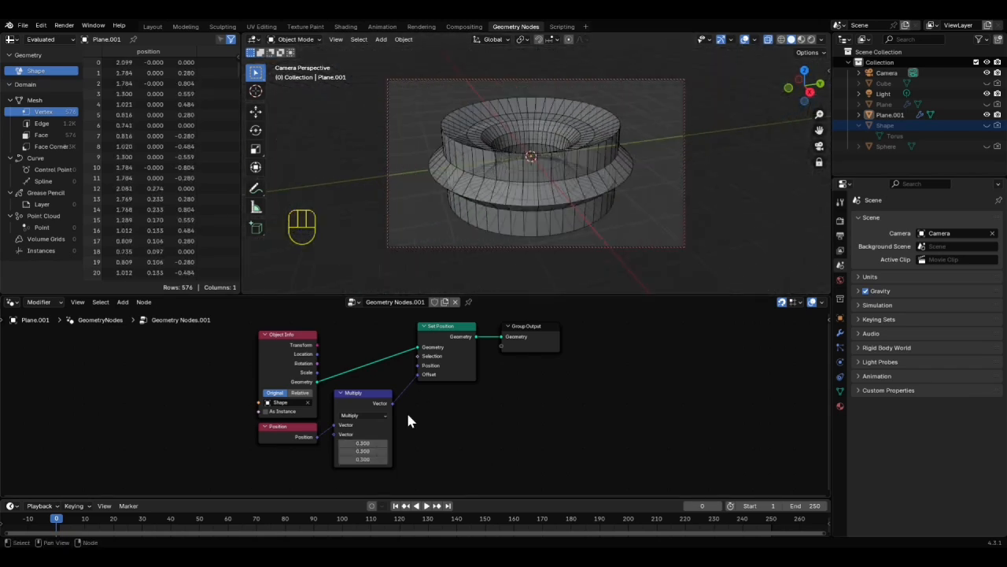
Step: Zero Multiply's vector on all axes, and detach and reattach its link to Set Position's Offset
left_click(366, 443)
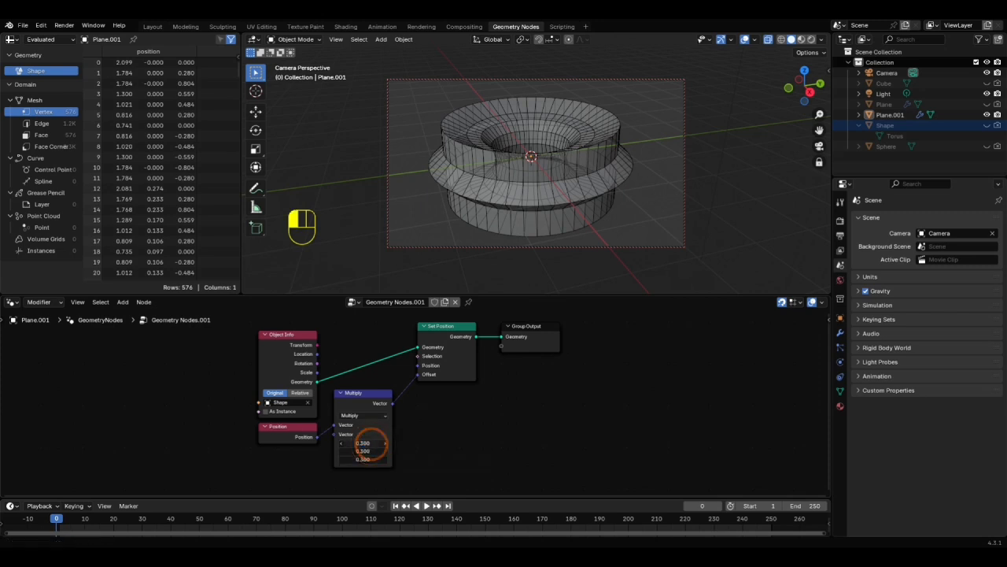
type("0")
key("Return")
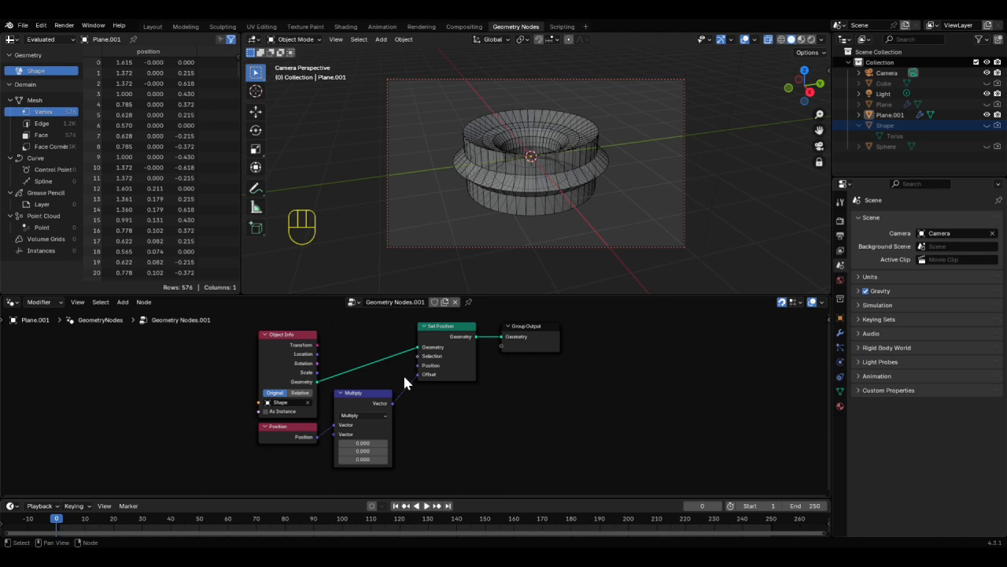
right_click_drag(404, 373, 411, 388, "ctrl")
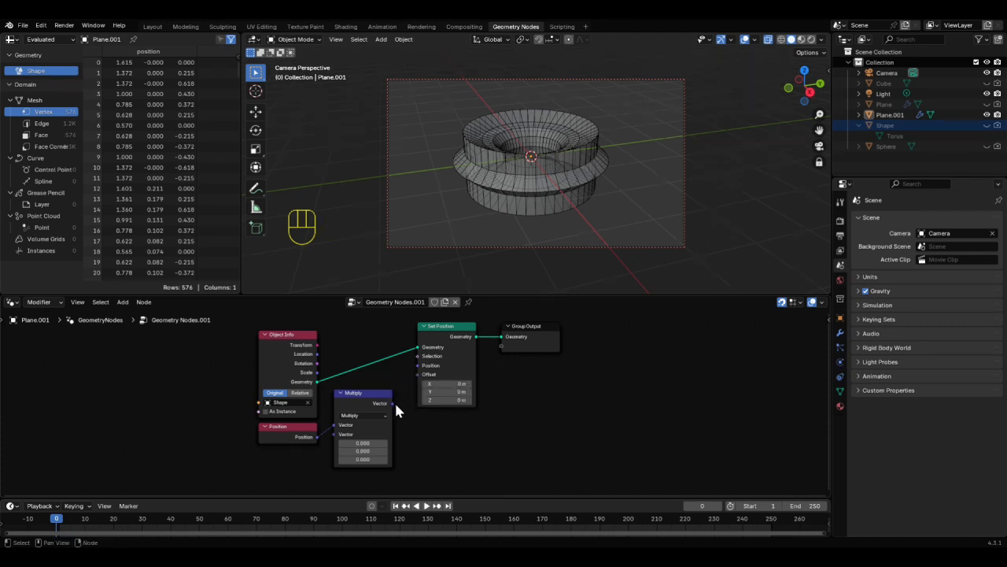
left_click_drag(386, 404, 418, 374)
Step: Try Multiply vector values of -0.2 and 1.2 on all axes, and settle on 0.5
mouse_move(362, 443)
left_mouse_down()
mouse_move(402, 443)
mouse_move(355, 443)
left_mouse_up()
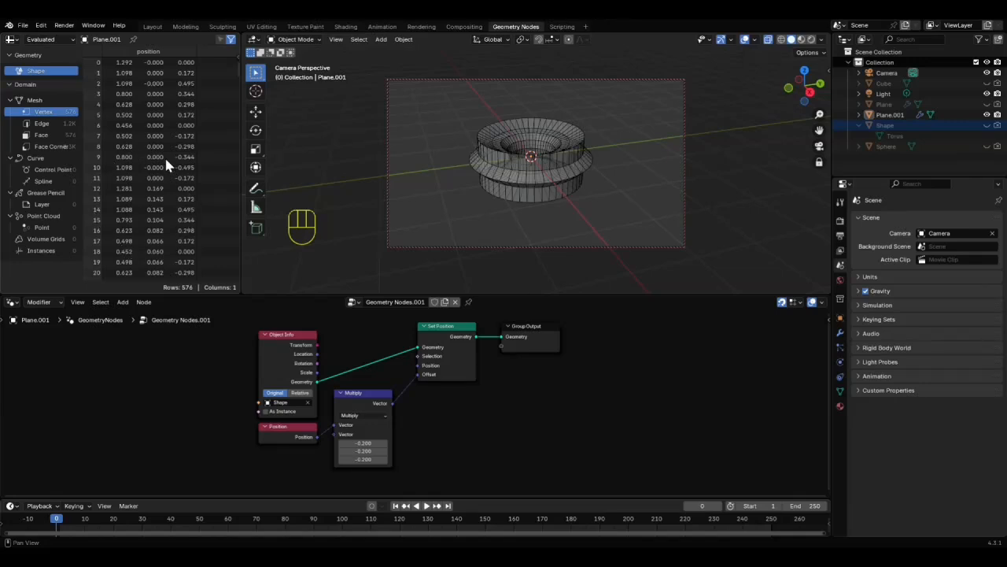
left_click(345, 442)
left_click(368, 431)
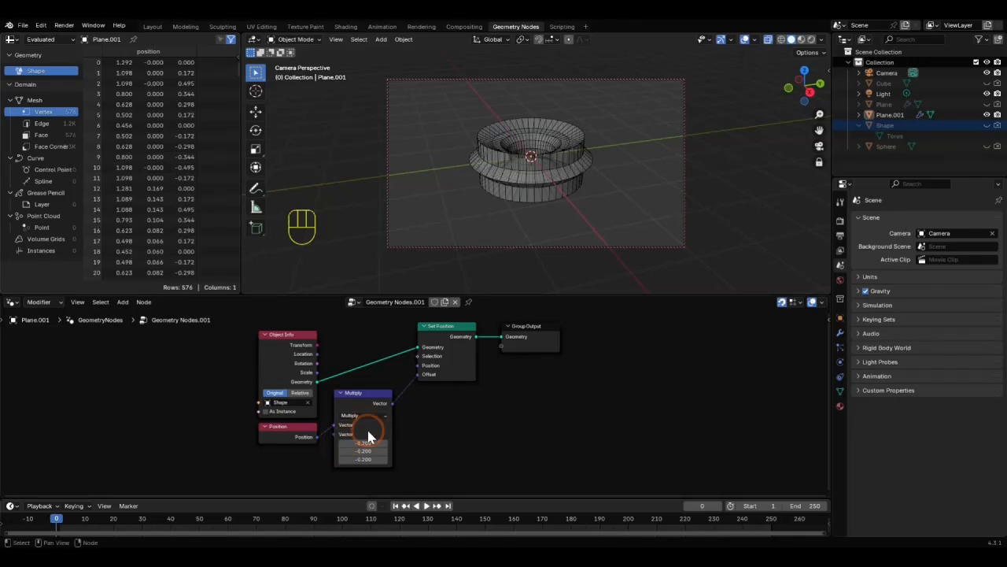
left_click_drag(349, 442, 421, 456)
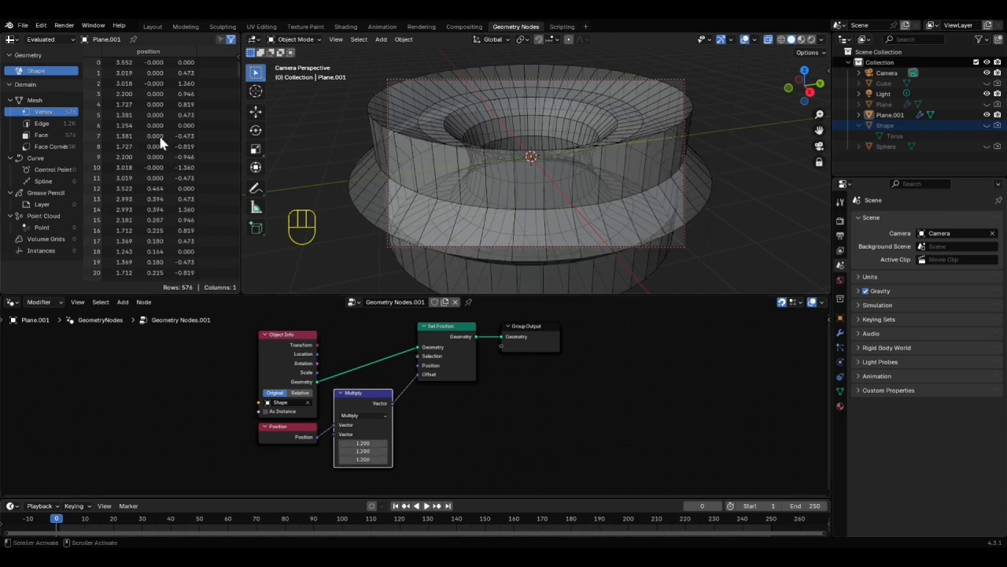
left_click_drag(360, 443, 338, 443)
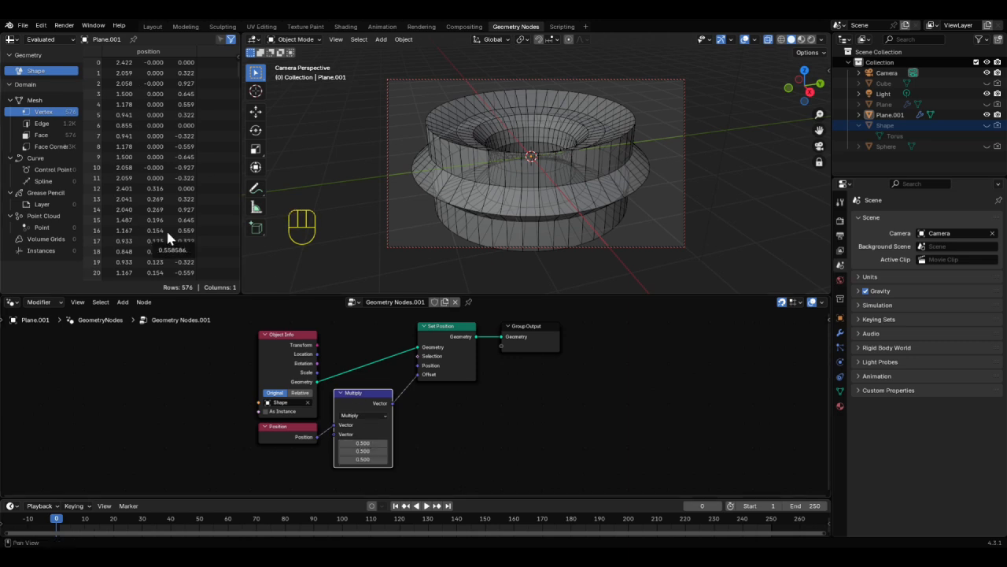
Step: Annotate the empty node editor area beside Object Info with a short surface line and a perpendicular upward arrow
key("t")
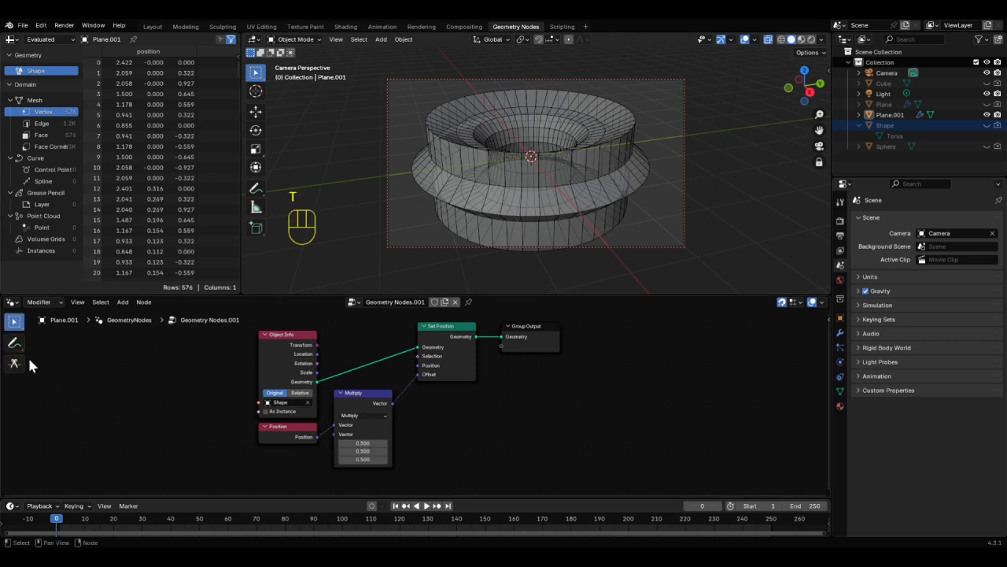
left_click(13, 343)
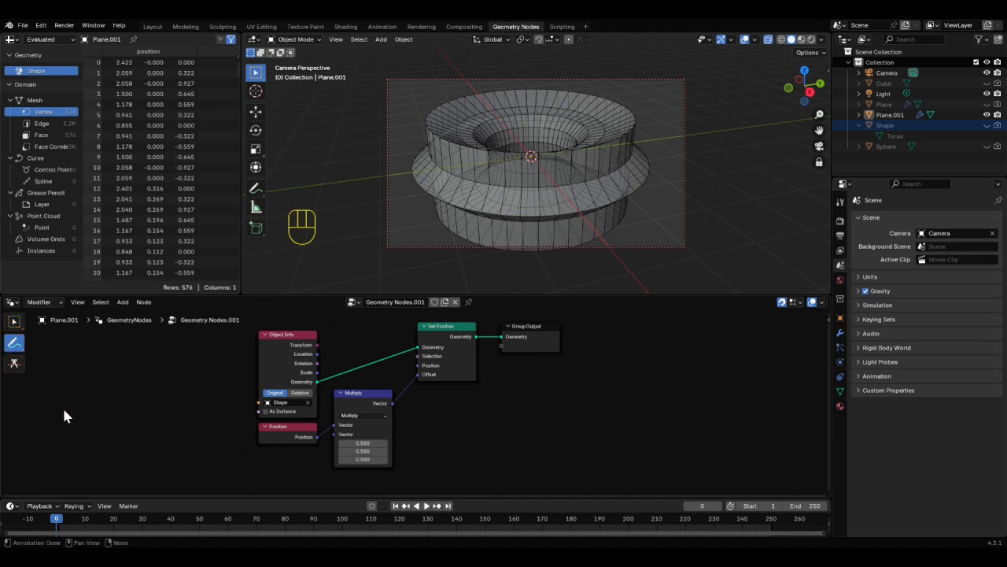
mouse_move(92, 430)
left_mouse_down()
mouse_move(153, 432)
mouse_move(122, 387)
mouse_move(131, 399)
left_mouse_up()
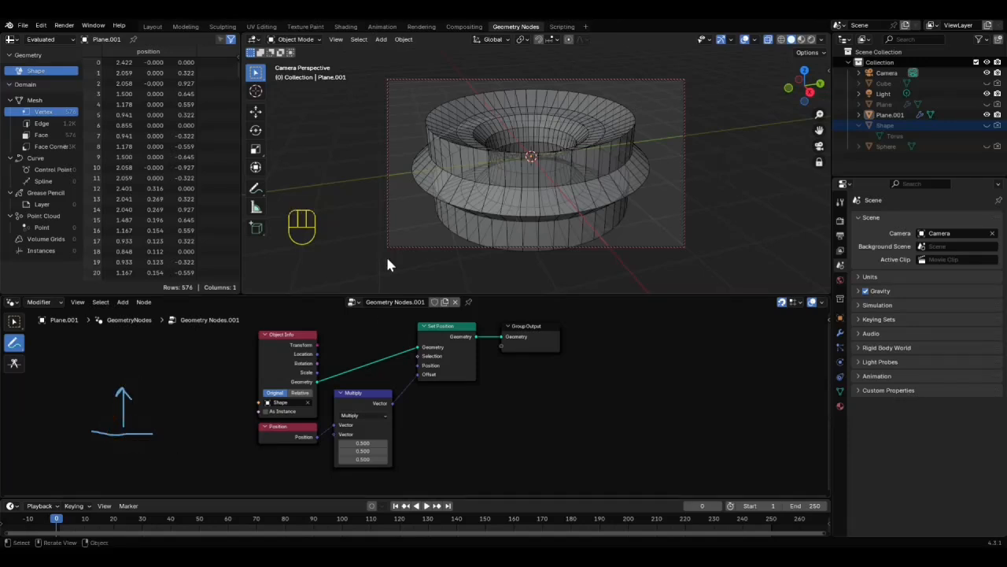
Step: Annotate the shape in the 3D viewport with three outward surface arrows and restore the Select Box tool in both editors
left_click(255, 188)
left_click(315, 194)
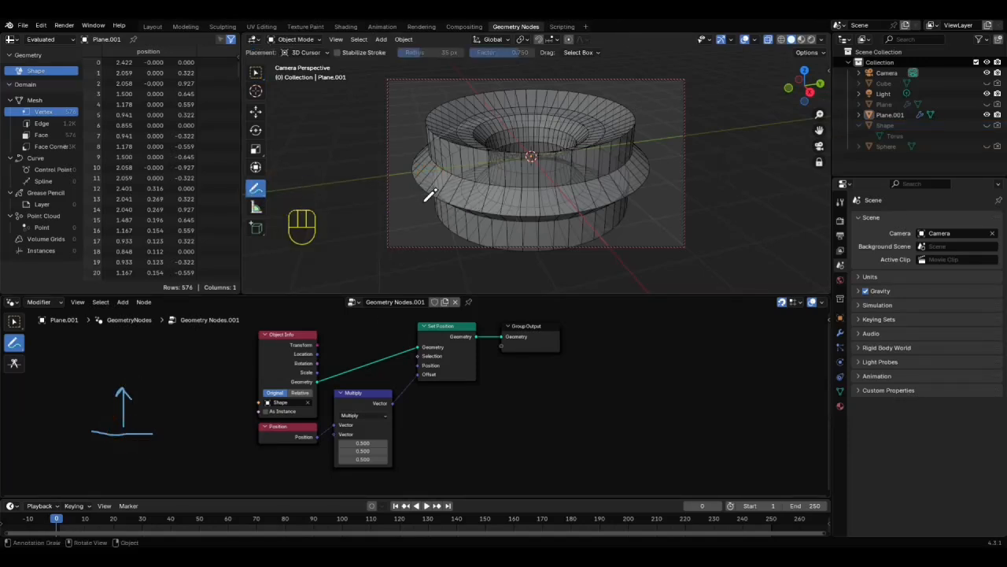
left_click_drag(418, 170, 435, 166)
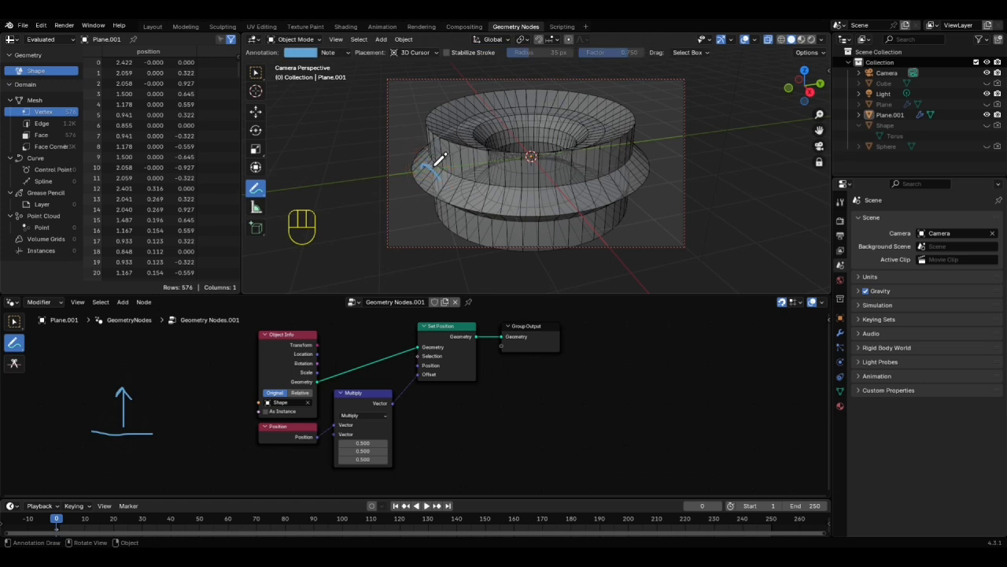
mouse_move(604, 161)
left_mouse_down()
mouse_move(623, 182)
mouse_move(625, 171)
left_mouse_up()
left_click_drag(560, 111, 565, 102)
left_click(255, 72)
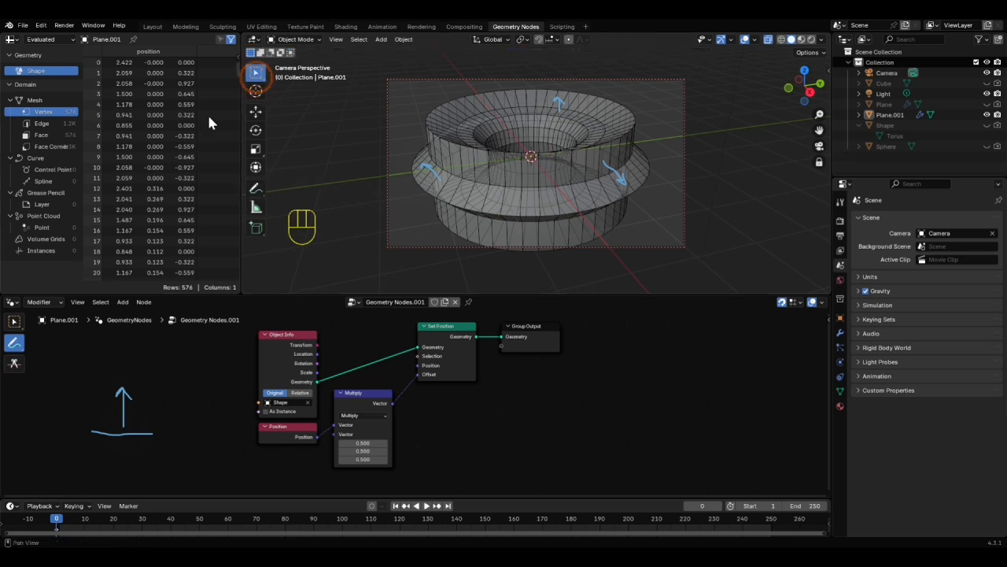
left_click(14, 321)
key("t")
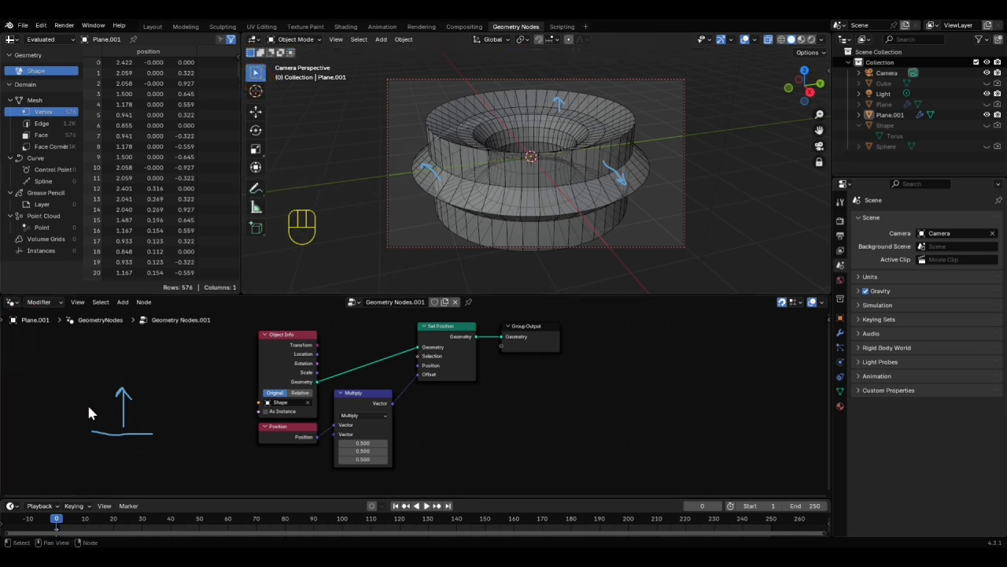
Step: Add a Normal node directly beneath the Position node
middle_click_drag(196, 438, 181, 391)
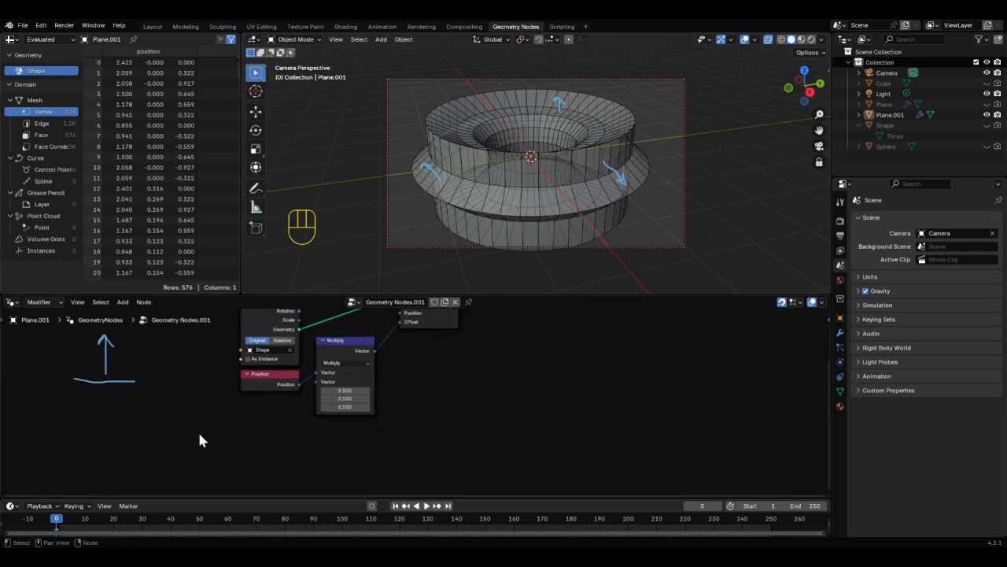
key("shift+a")
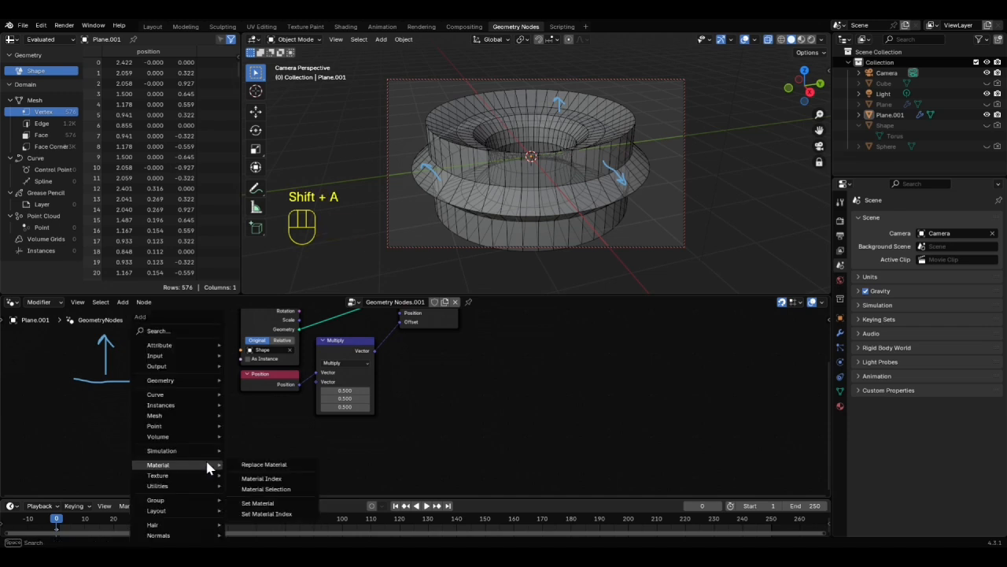
type("nom")
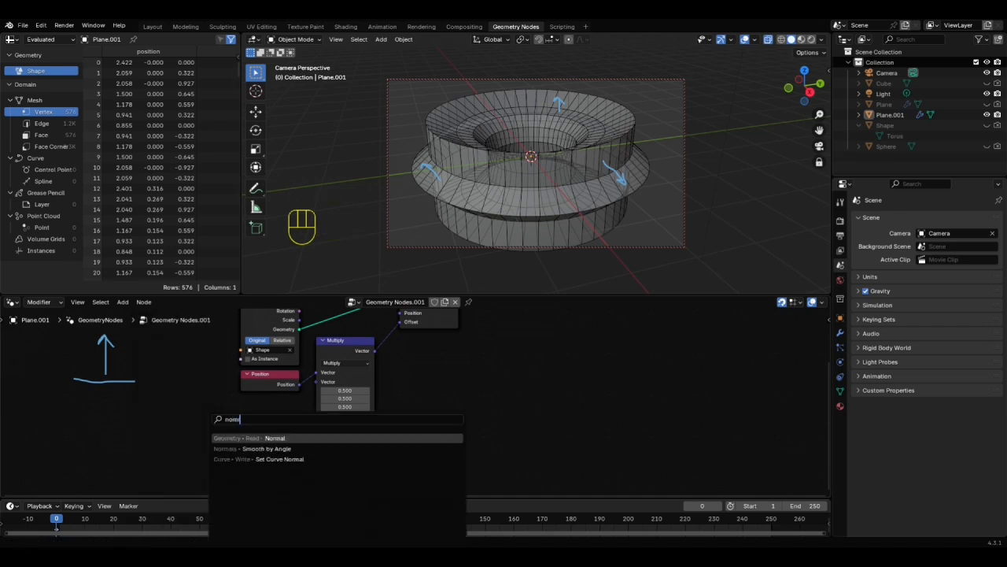
key("Return")
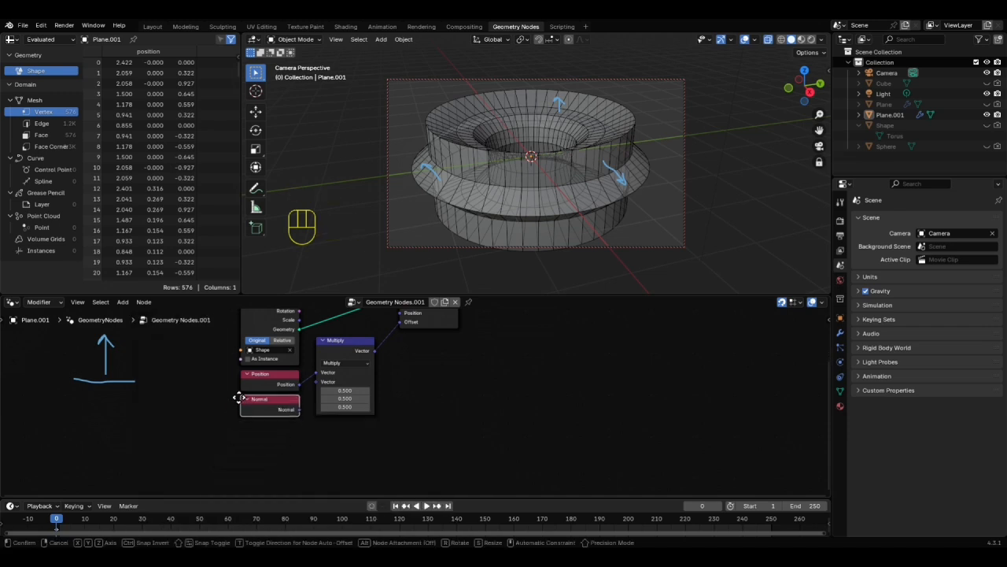
left_click(239, 397)
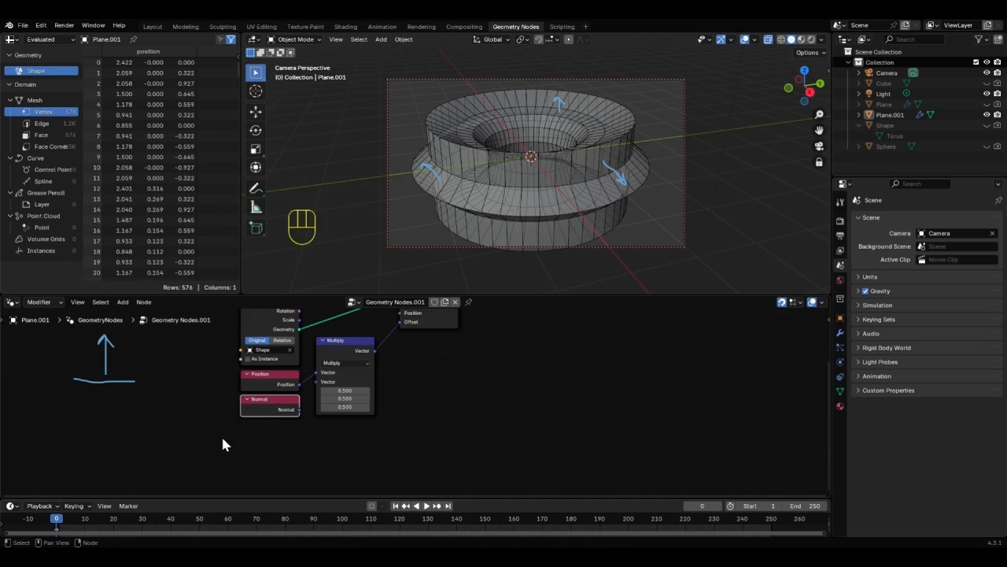
Step: Add a Noise Texture node directly beneath the Normal node
key("shift+a")
type("noise")
key("Return")
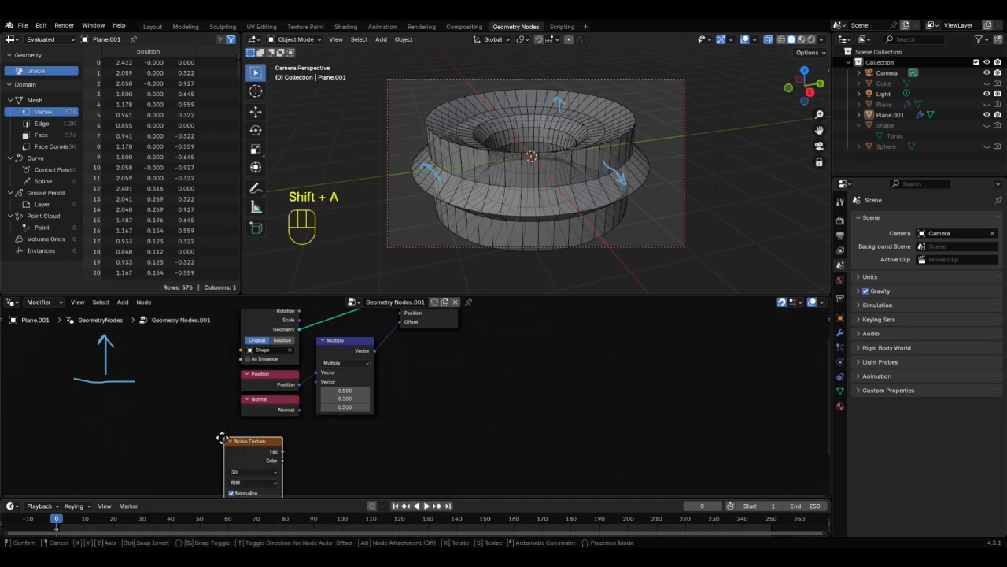
left_click(241, 425)
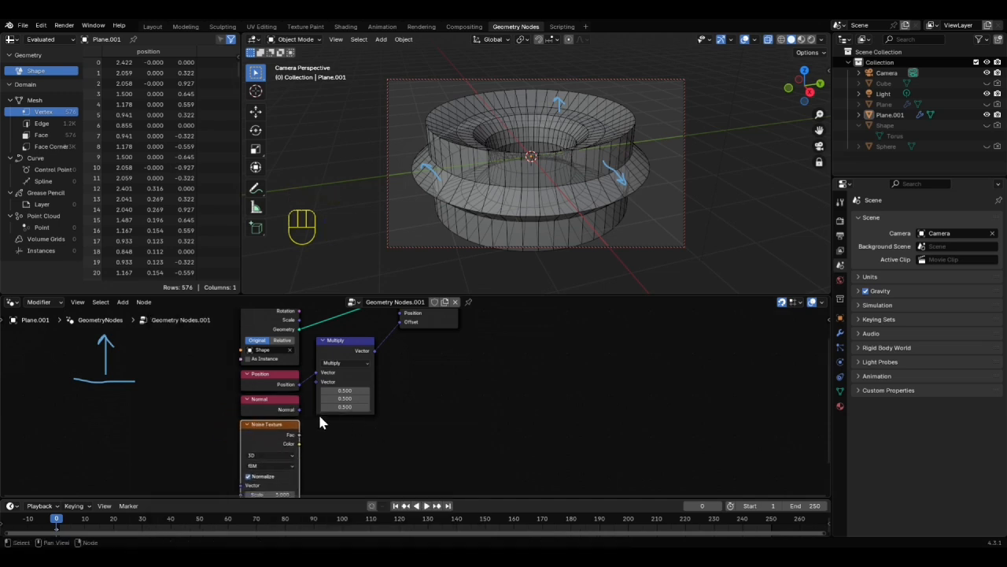
Step: Connect Normal to Multiply's first Vector input and Noise Texture's Color to its second Vector input
left_click_drag(299, 409, 311, 372)
left_click_drag(300, 437, 300, 442)
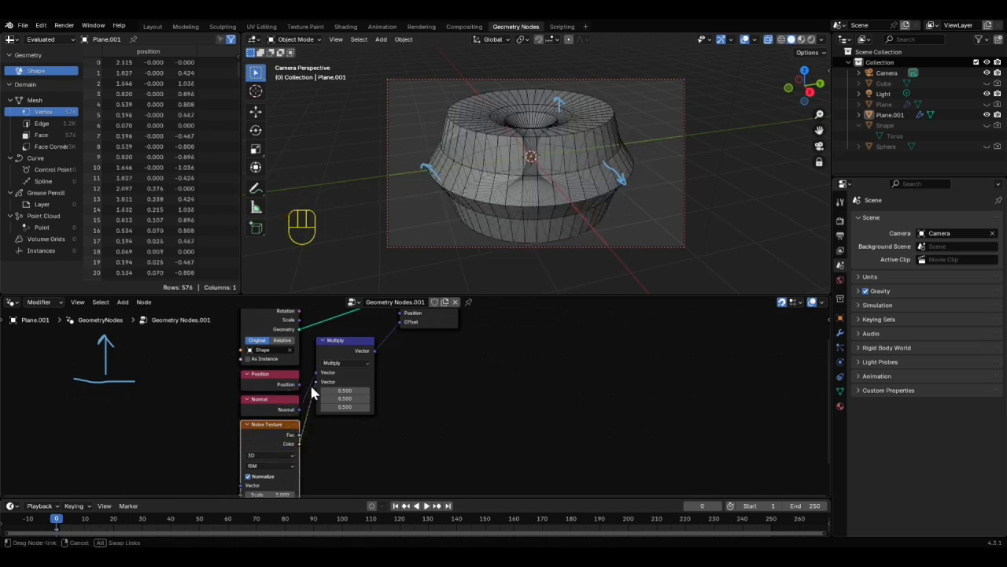
left_click_drag(311, 389, 311, 390)
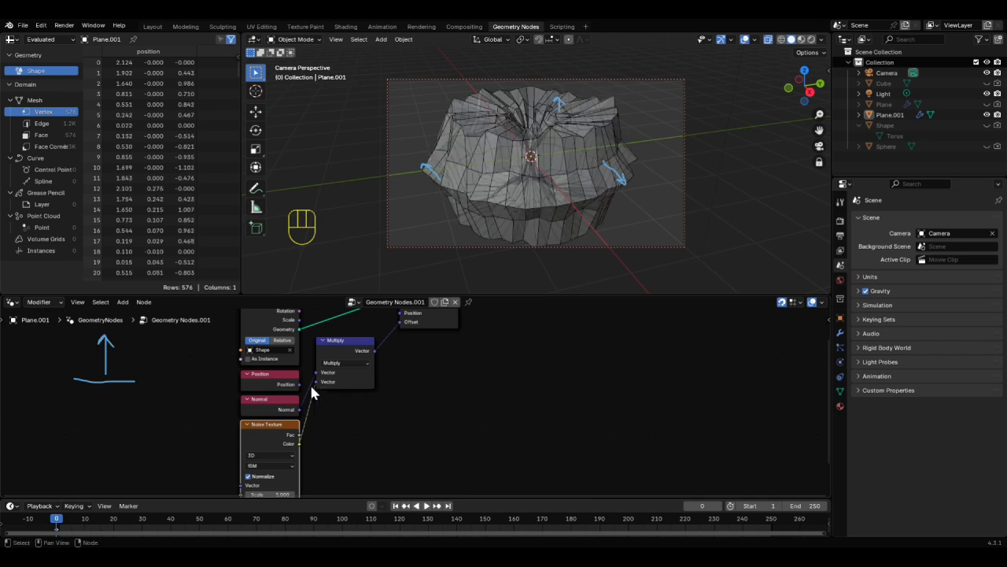
Step: Erase the arrow annotations around the shape in the 3D viewport and return to the selection tool
left_click(260, 193)
left_click(262, 197)
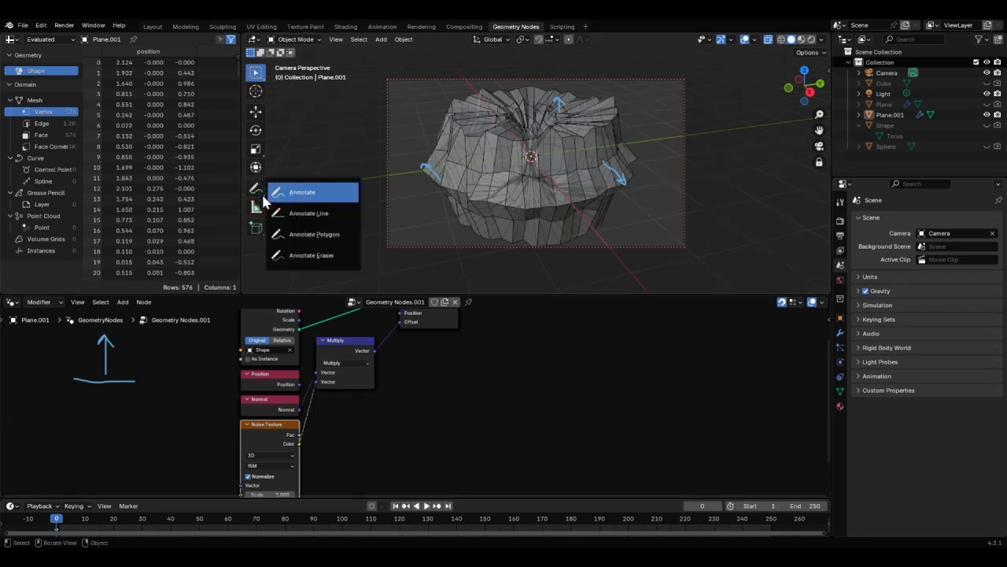
left_click(297, 255)
mouse_move(409, 172)
left_mouse_down()
mouse_move(571, 101)
mouse_move(606, 153)
left_mouse_up()
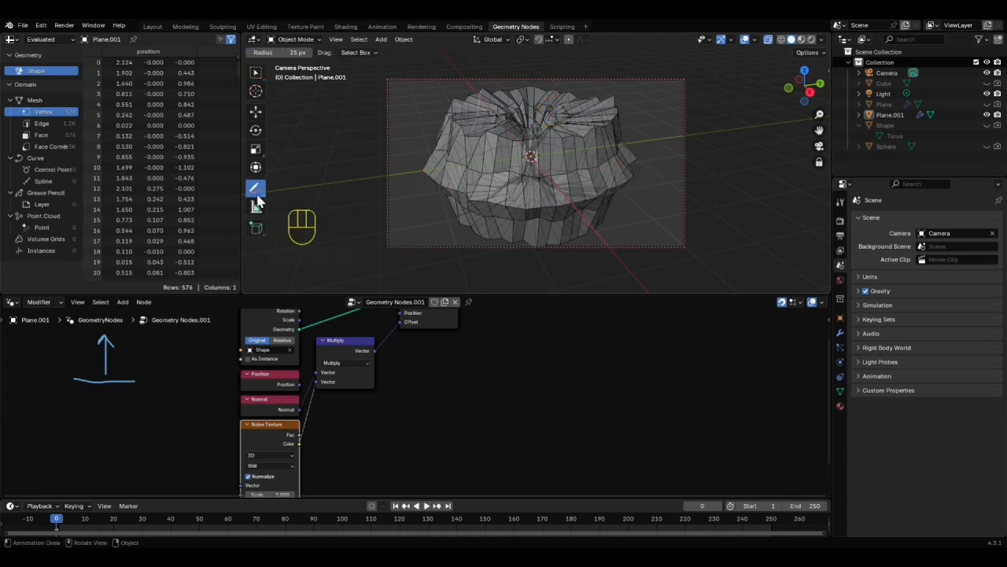
key("w")
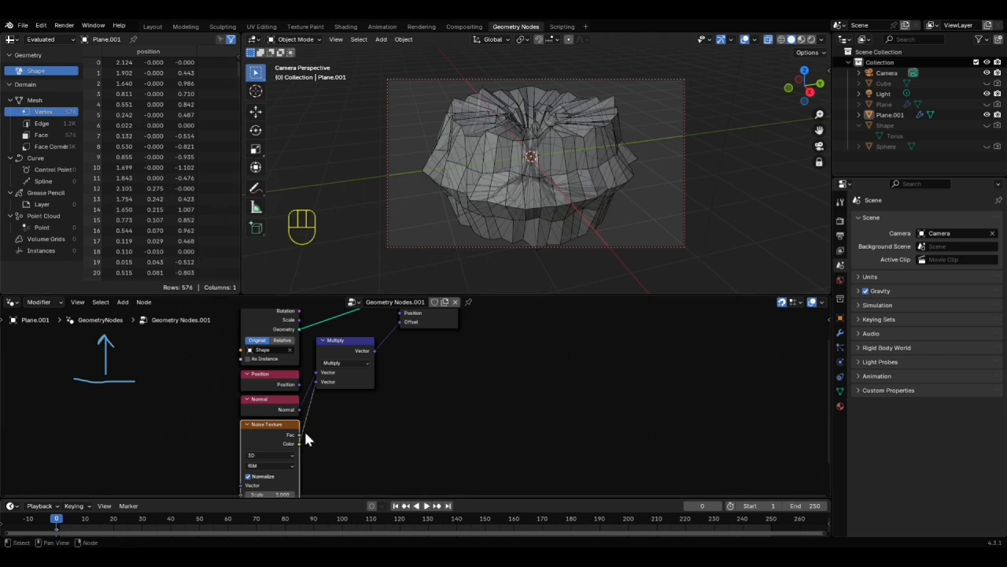
Step: Try feeding Noise Texture's Color directly into Set Position's Offset, and restore Multiply's Vector as the Offset input
left_click_drag(300, 444, 392, 353)
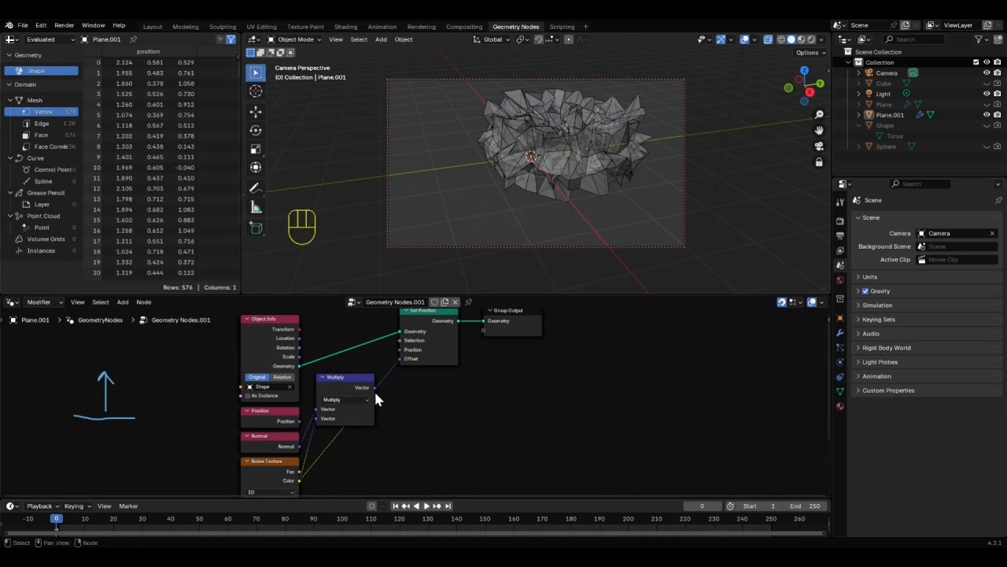
left_click_drag(375, 389, 401, 359)
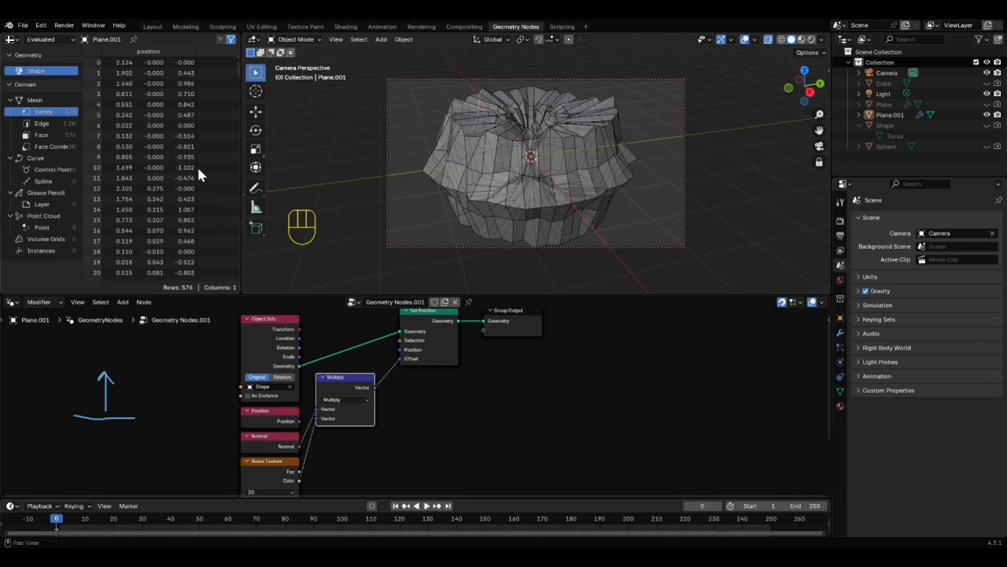
Step: Move Set Position and Group Output together farther from Multiply to make room for another node
middle_click_drag(422, 436, 337, 457)
left_click_drag(473, 310, 308, 371)
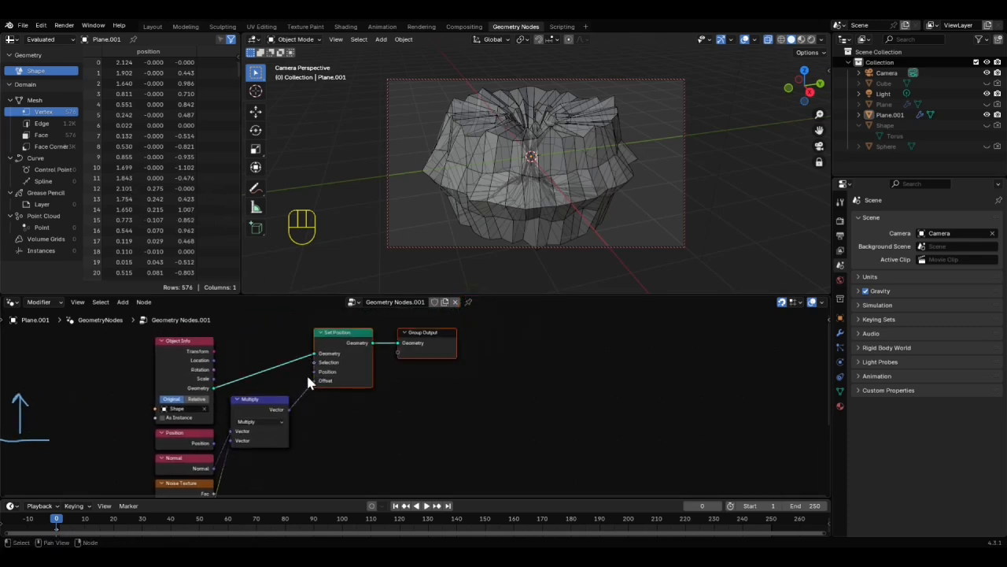
key("g")
left_click(395, 373)
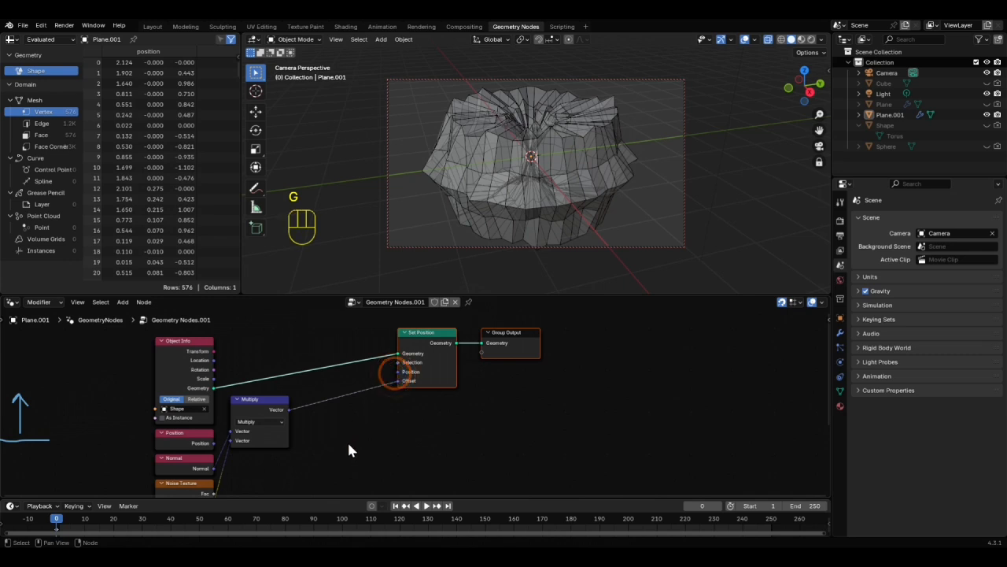
Step: Insert a duplicate of Multiply between Multiply and Set Position's Offset, with its vector set to 0.3 on all axes
left_click(250, 403)
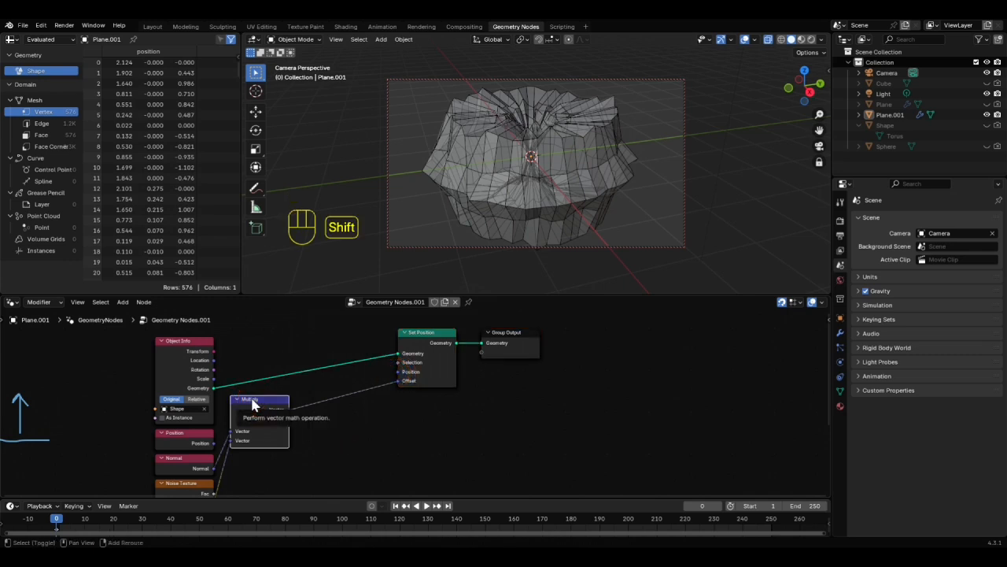
key("shift+d")
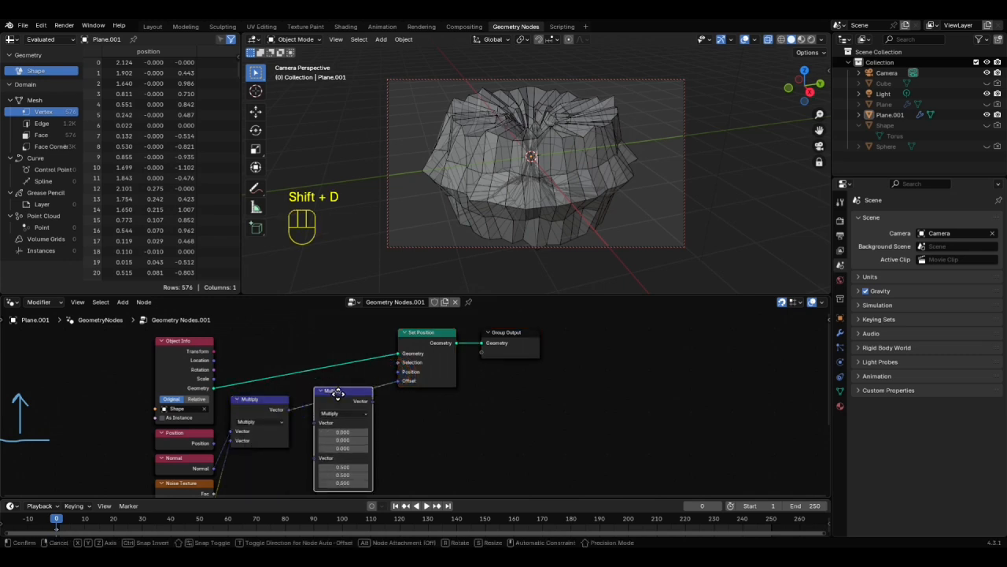
left_click(336, 401)
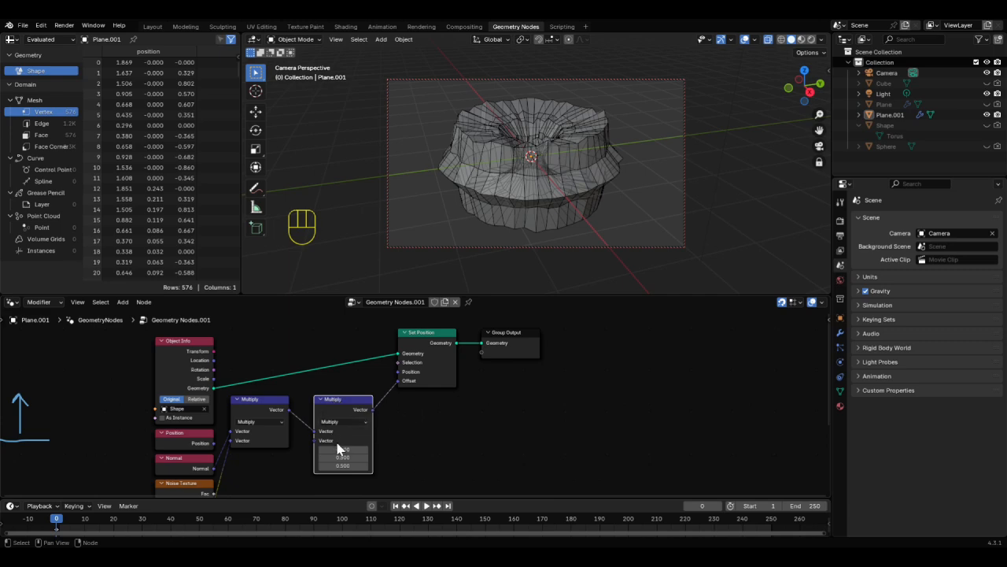
left_click_drag(329, 449, 342, 465)
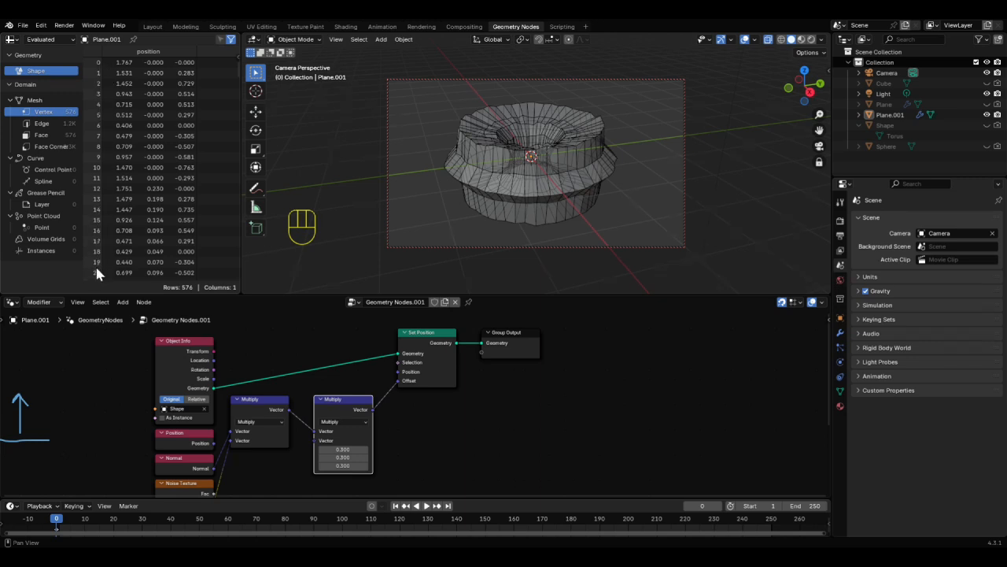
scroll(96, 269, "down", 4)
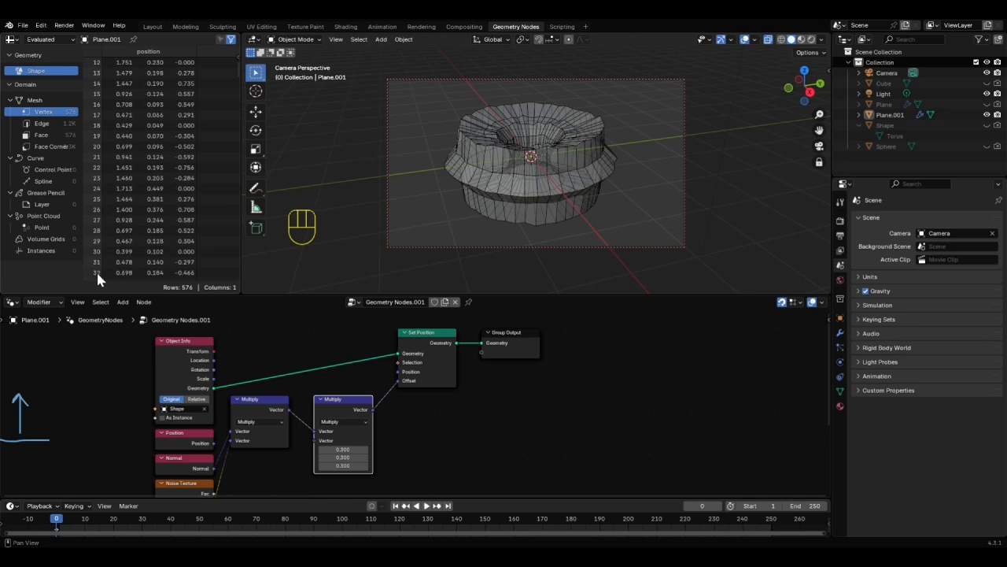
scroll(96, 270, "down", 1)
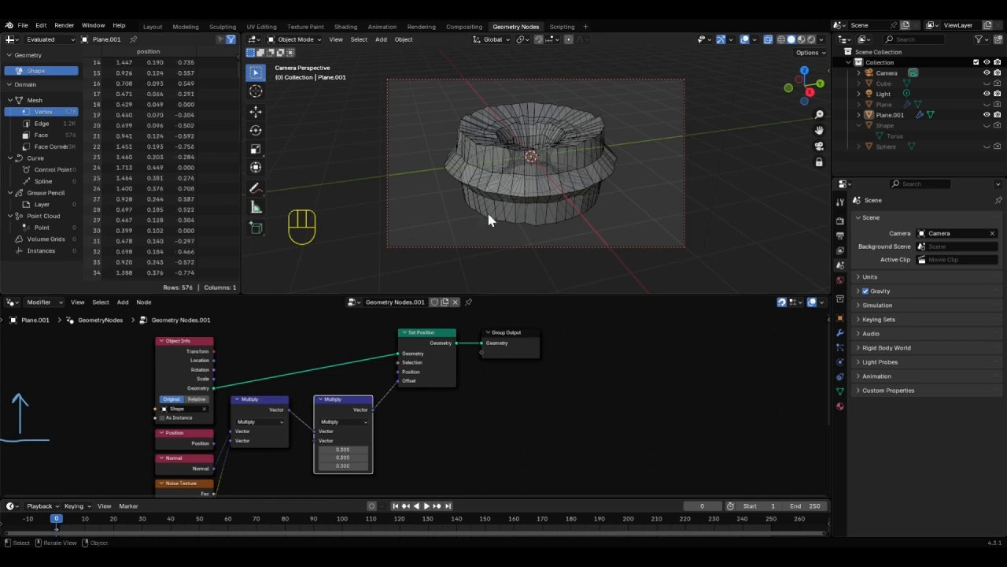
left_click(987, 115)
left_click(996, 115)
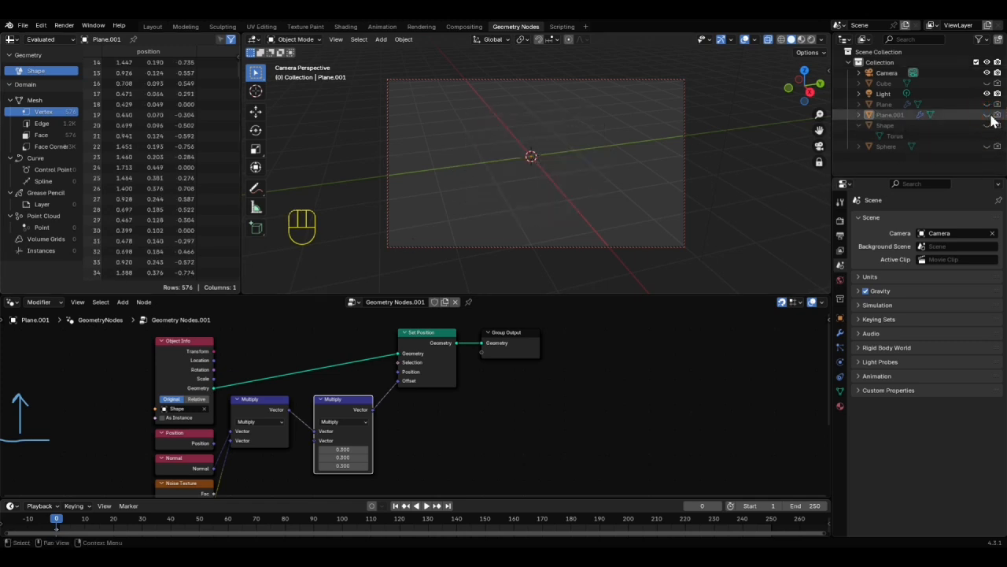
left_click(987, 115)
Step: Replace Plane.001's Geometry Nodes modifier with a fresh one that uses a new node group
left_click(840, 332)
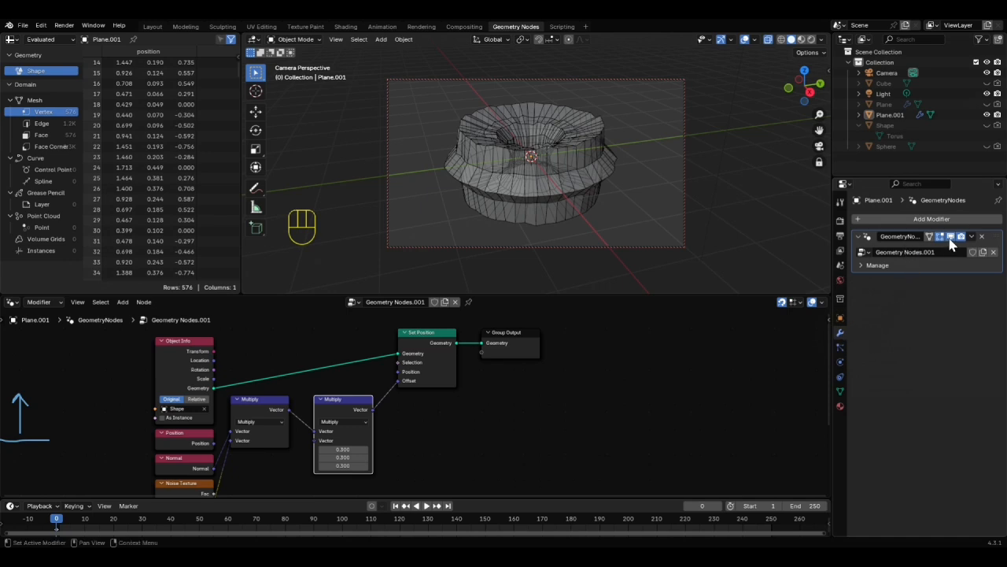
left_click(981, 236)
left_click(962, 222)
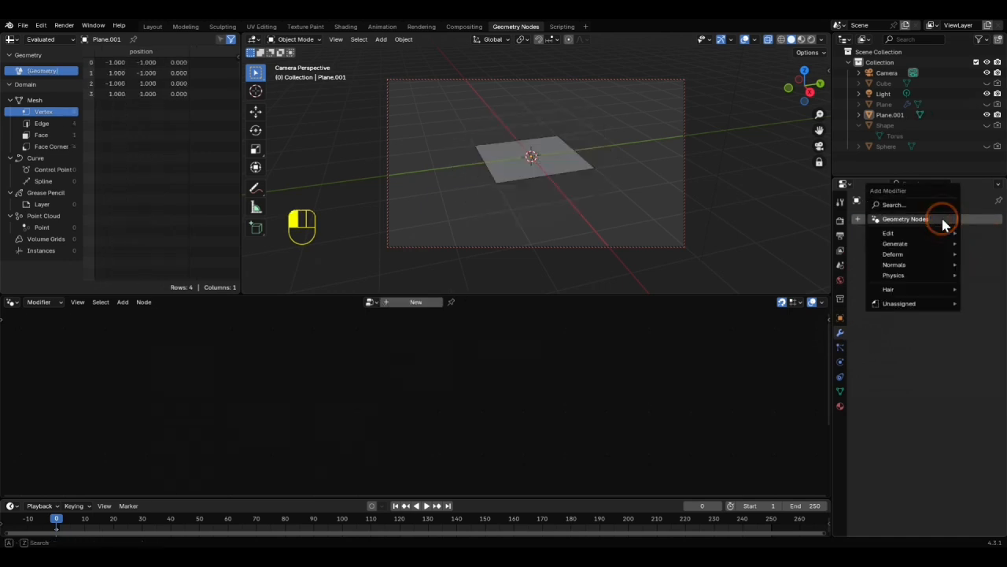
left_click(940, 226)
left_click(944, 252)
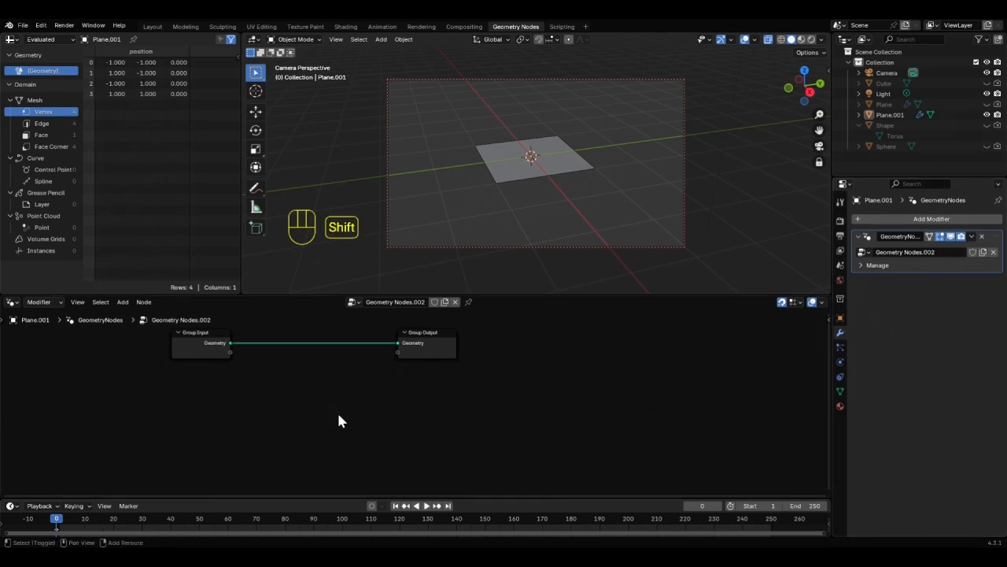
Step: Insert a Subdivide Mesh node between Group Input and Group Output, with its Level set to 4
key("shift+a")
type("sub")
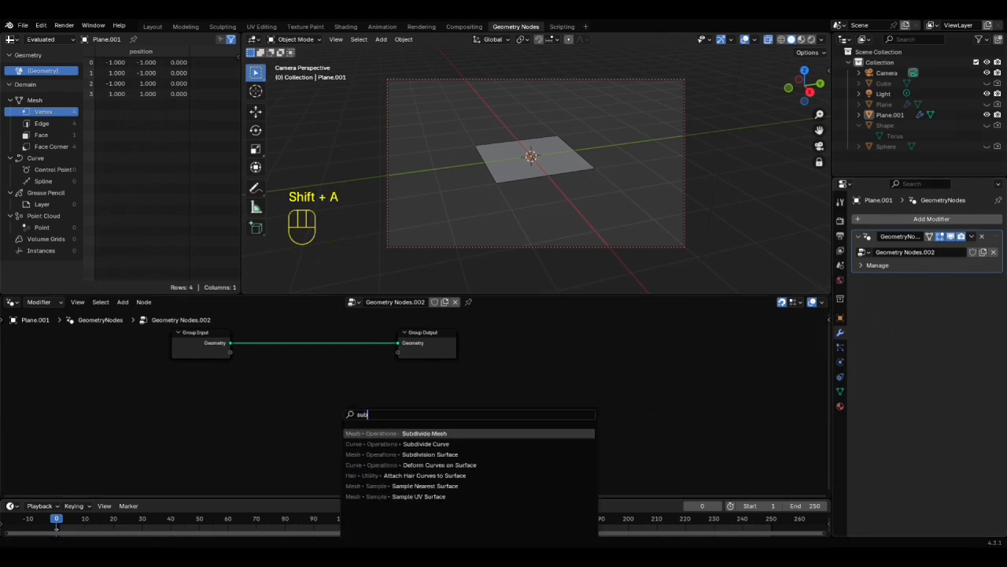
key("Return")
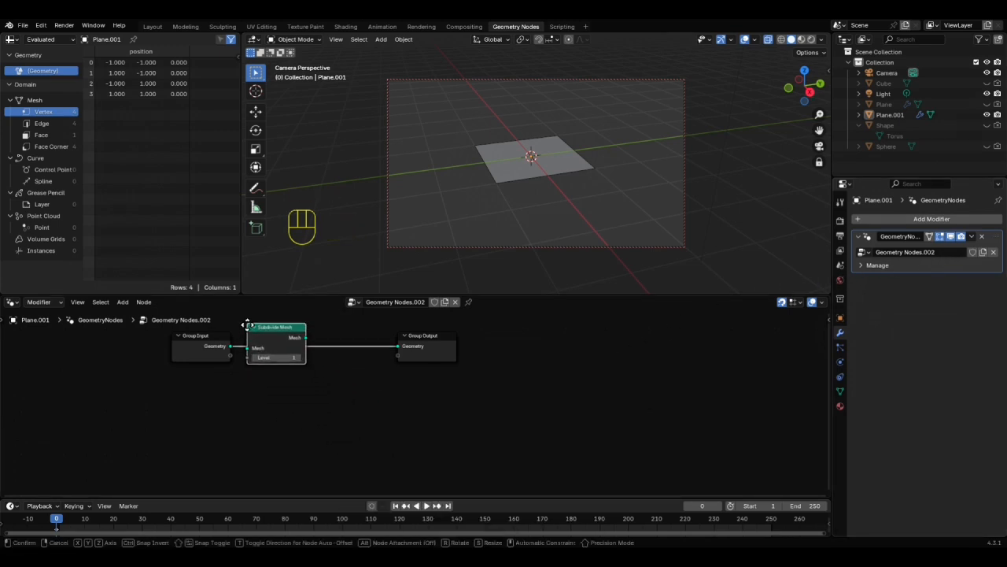
left_click(253, 360)
left_click(306, 392)
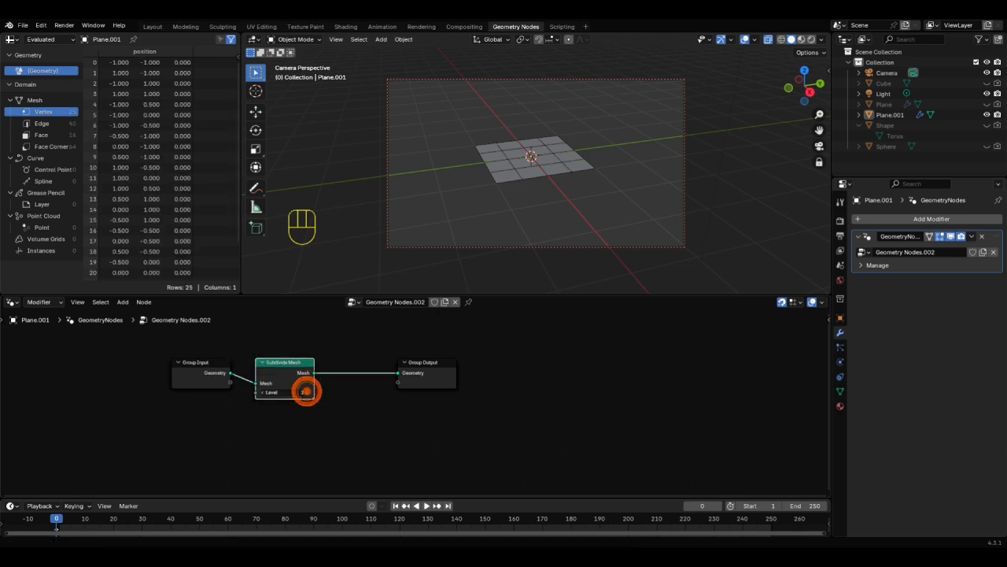
left_click(306, 392)
left_click(306, 392)
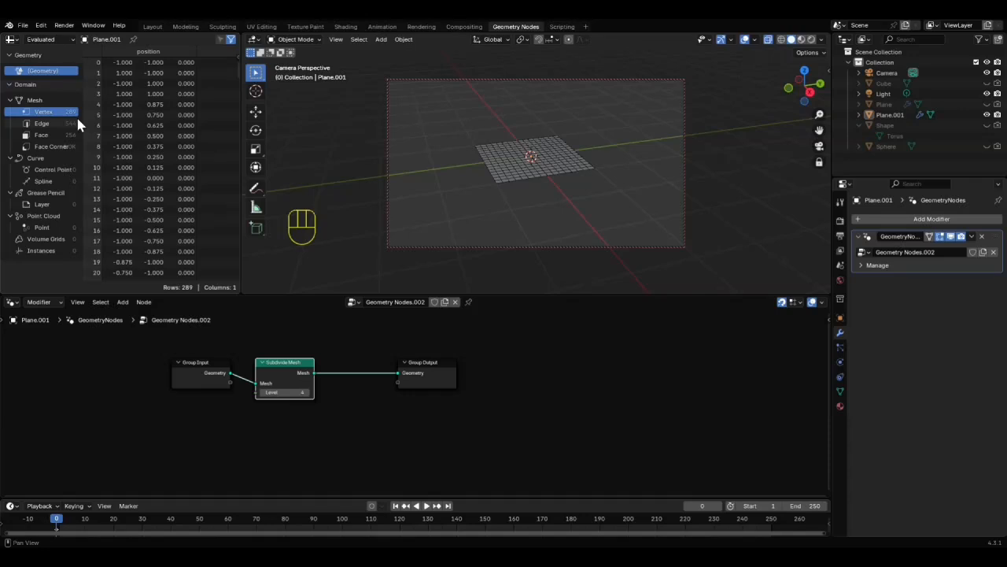
Step: Move Group Output farther away and insert a Delete Geometry node after Subdivide Mesh, with domain Point and mode All
left_click_drag(418, 363, 444, 362)
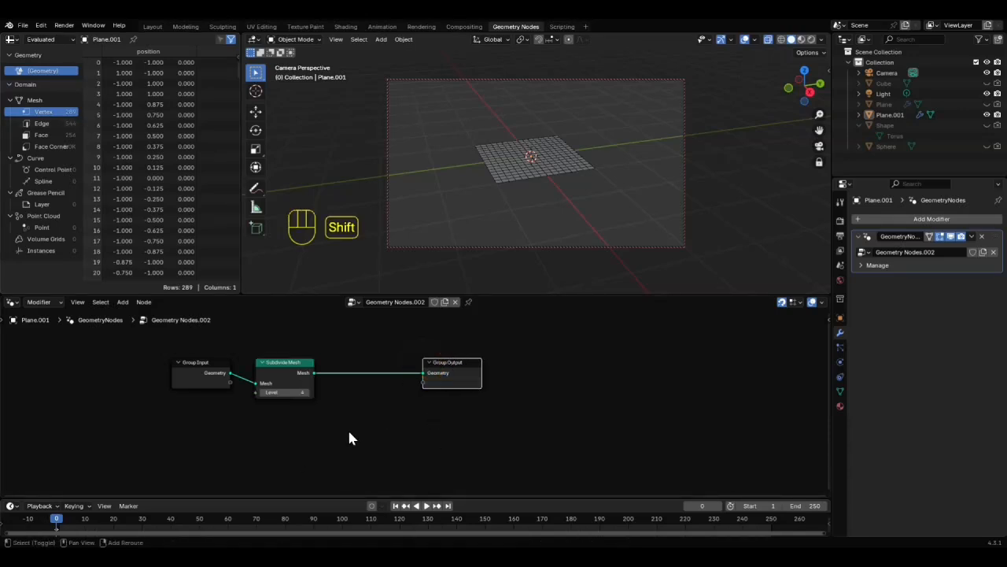
key("shift+a")
type("dele")
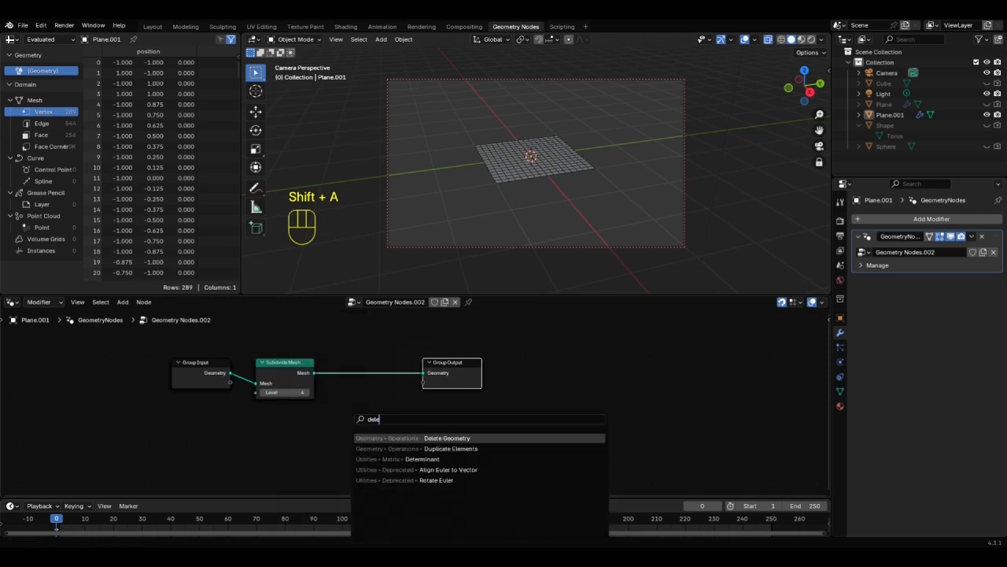
key("Return")
left_click(343, 360)
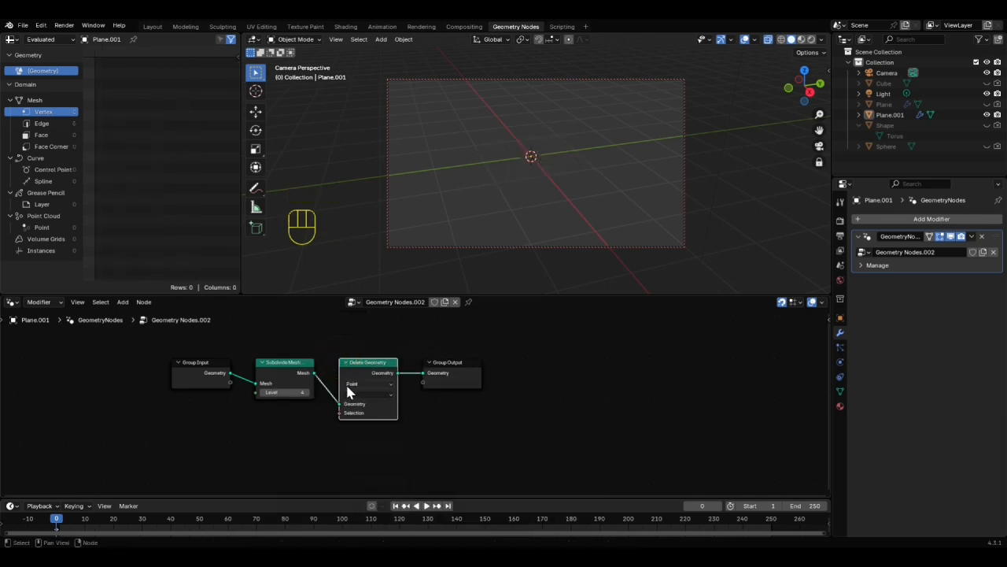
left_click(388, 384)
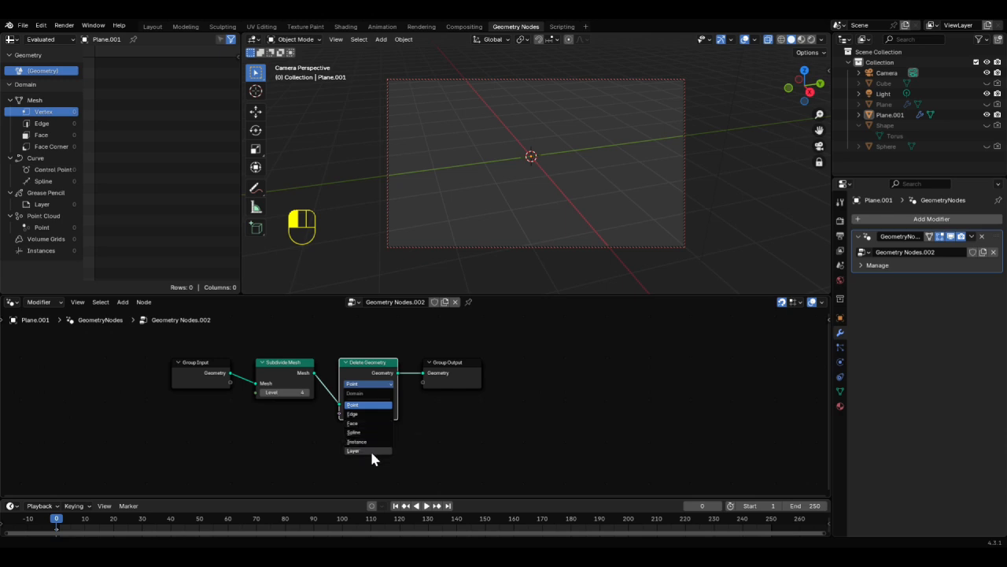
left_click(385, 391)
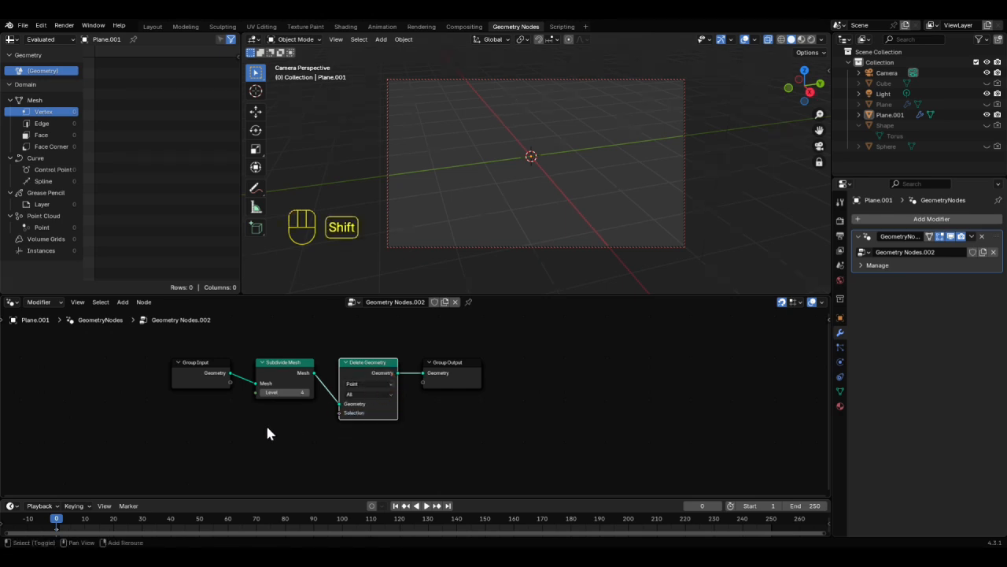
Step: Add a Compare node below Subdivide Mesh
key("shift+a")
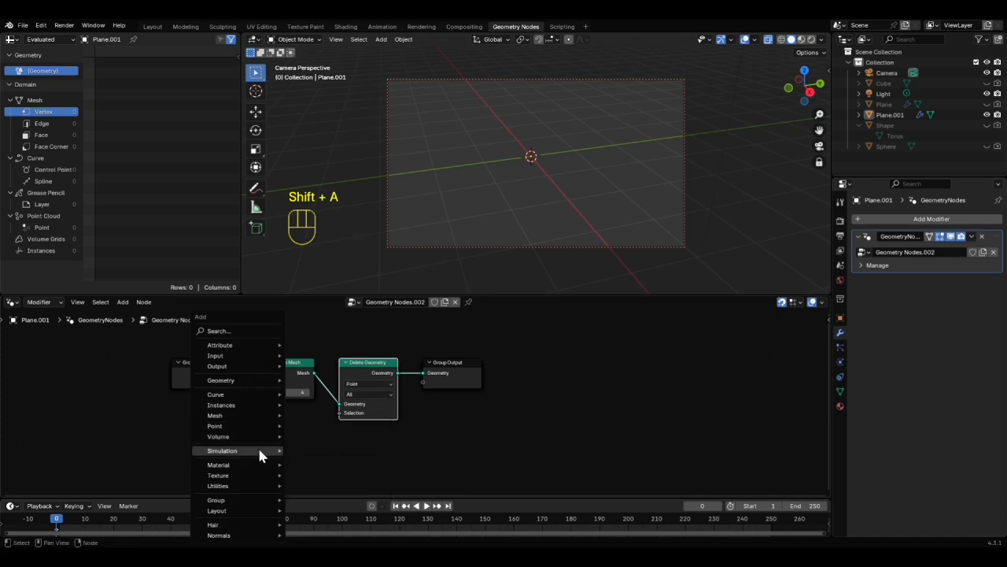
mouse_move(251, 488)
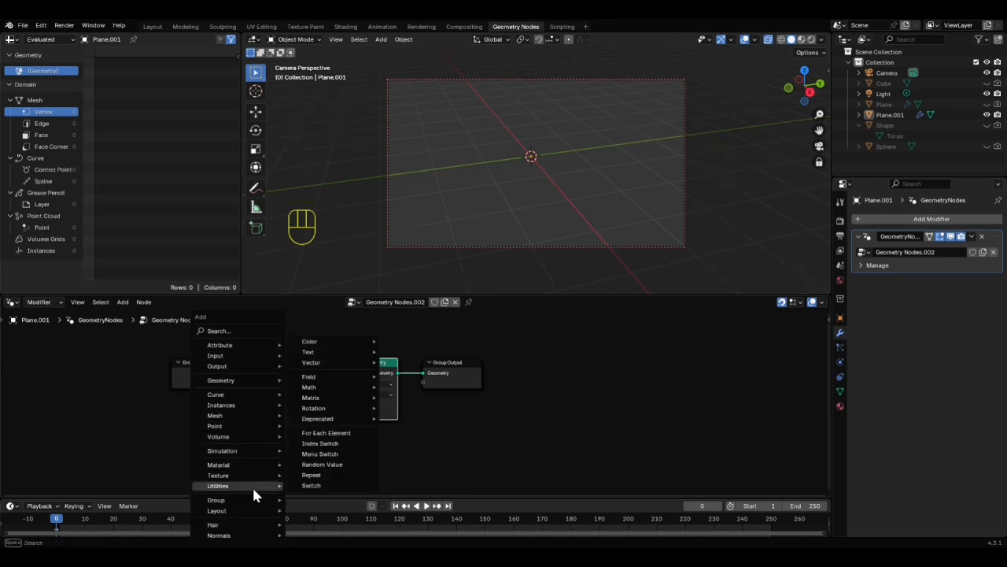
mouse_move(333, 386)
left_click(404, 418)
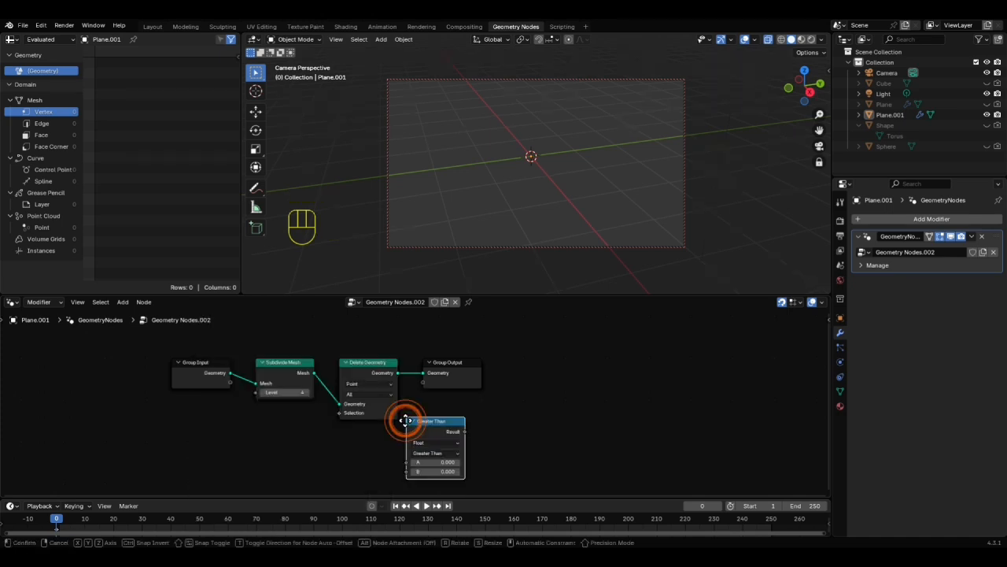
left_click(254, 415)
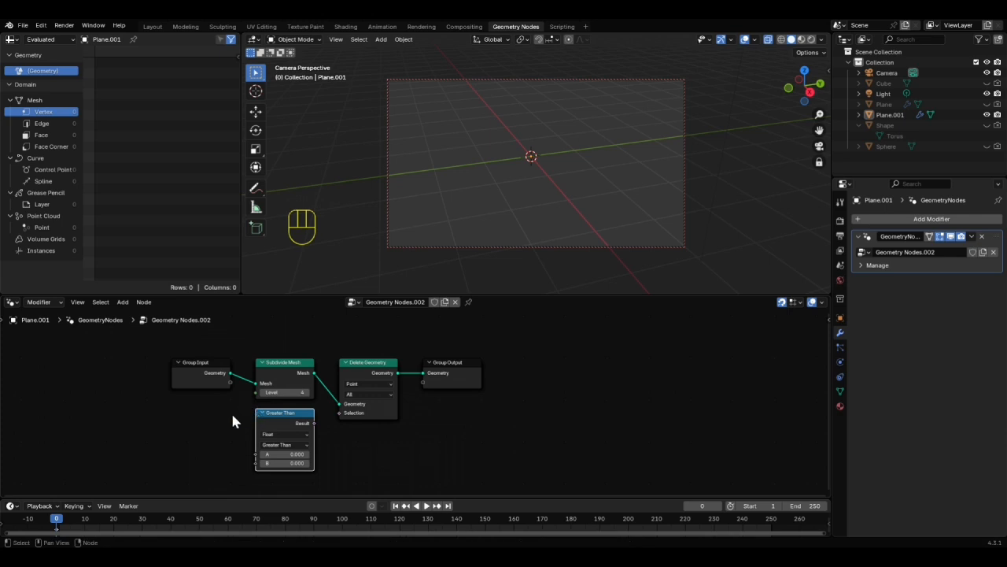
Step: Add an Index node feeding the Compare node's A input, and connect the Compare Result to Delete Geometry's Selection
key("shift+a")
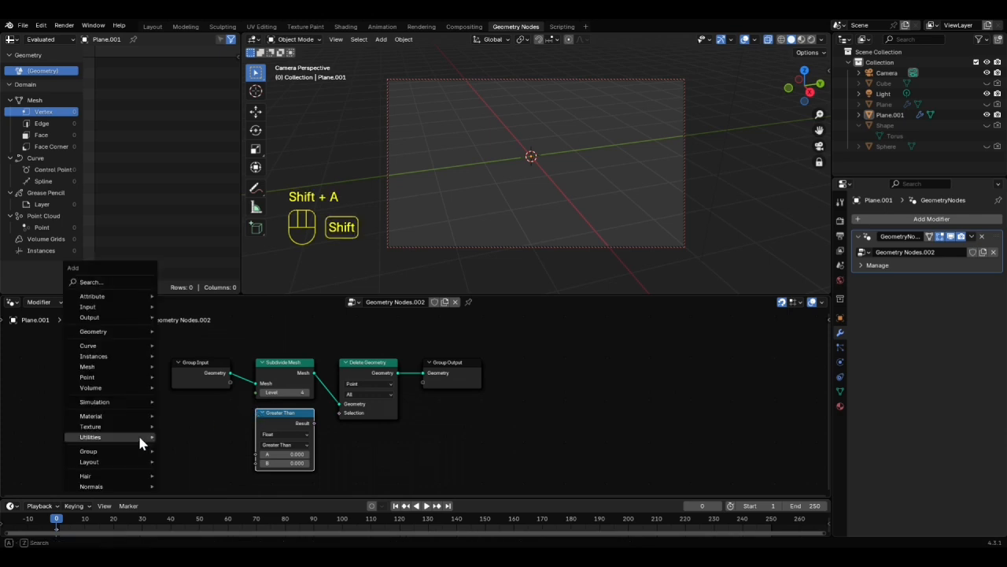
mouse_move(143, 443)
type("ind")
key("Return")
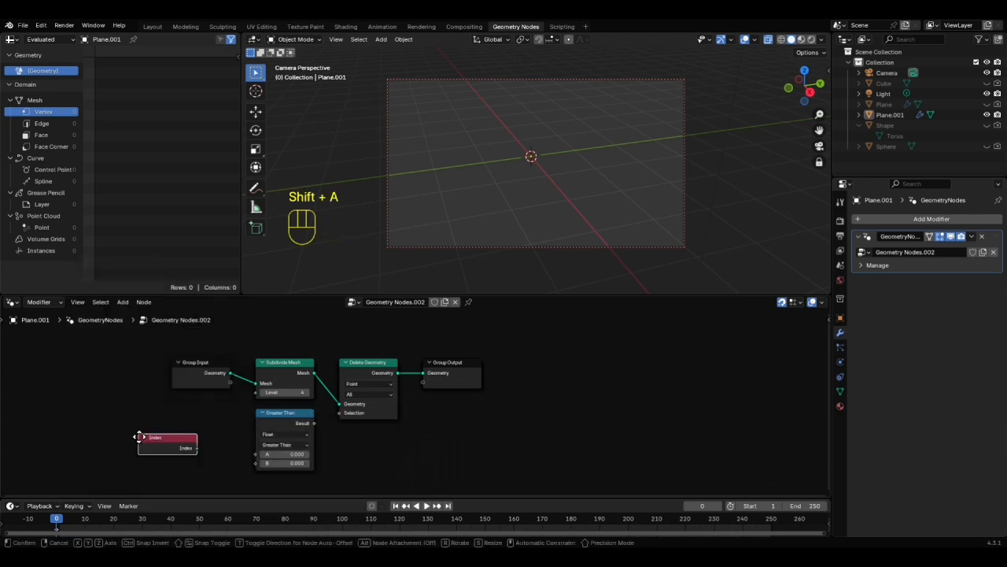
left_click(174, 407)
left_click_drag(230, 424, 261, 454)
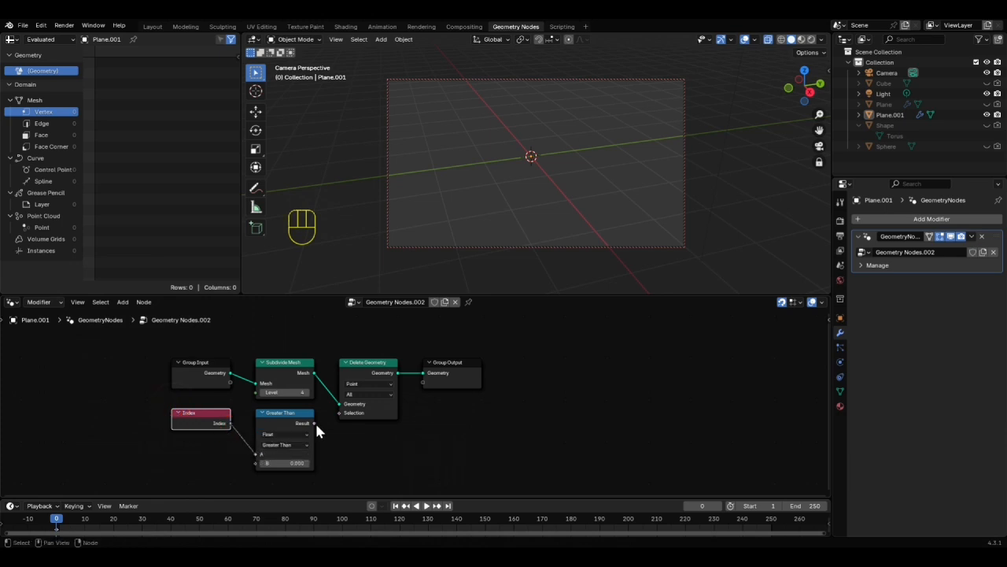
left_click_drag(313, 424, 340, 413)
Step: Set the Compare node's operation to Equal and its data type to Integer
left_click(285, 444)
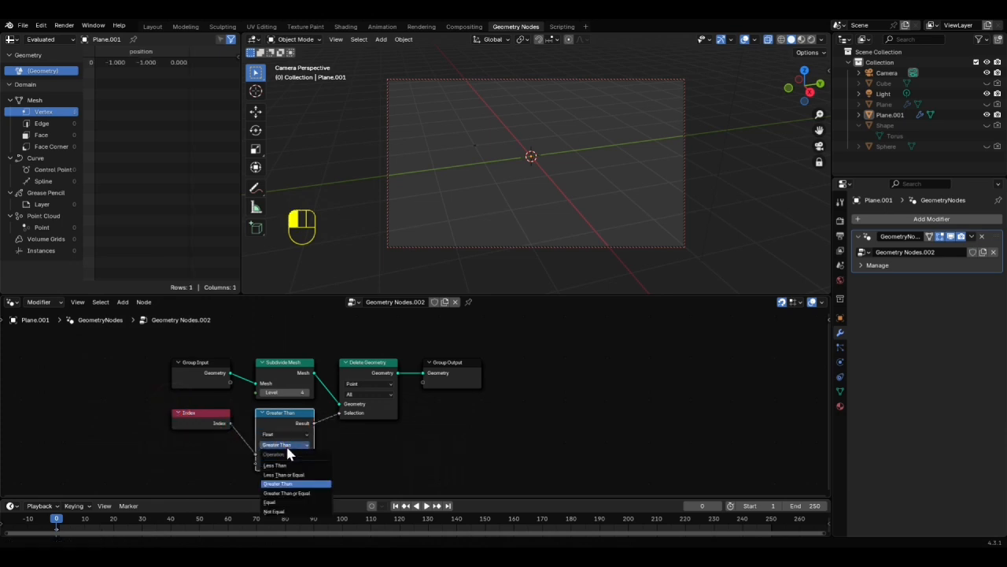
left_click(272, 502)
middle_click_drag(480, 197, 488, 227)
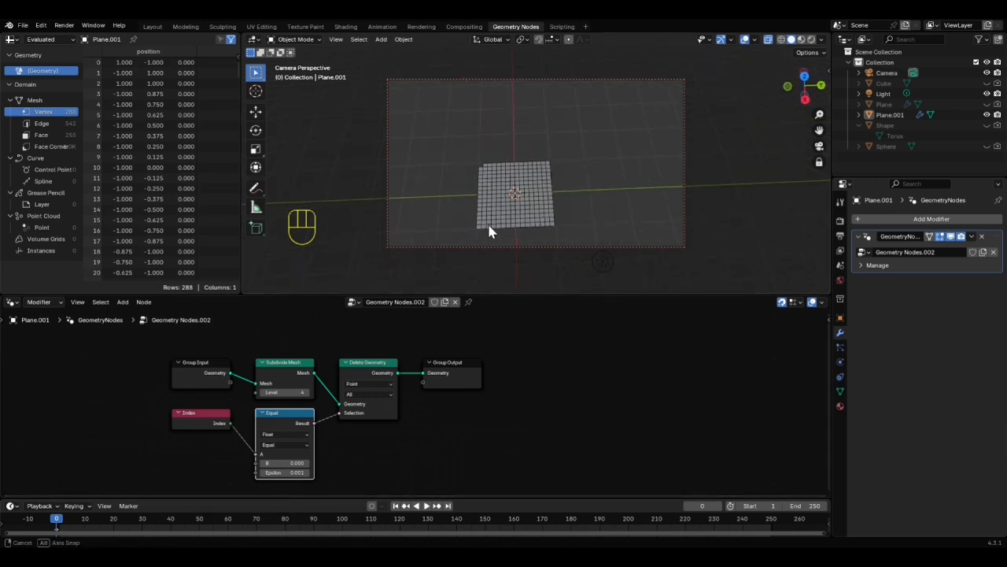
left_click(284, 434)
left_click(277, 463)
left_click(225, 424)
middle_click_drag(472, 200, 458, 221)
scroll(438, 260, "up", 2)
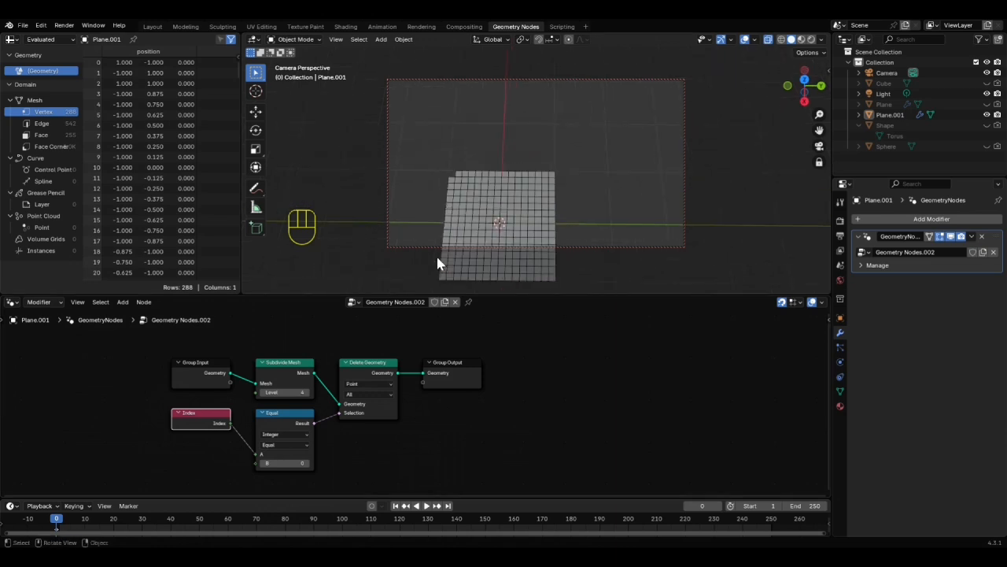
Step: Change the Compare operation to Less Than and raise its B value to 48
left_click(283, 445)
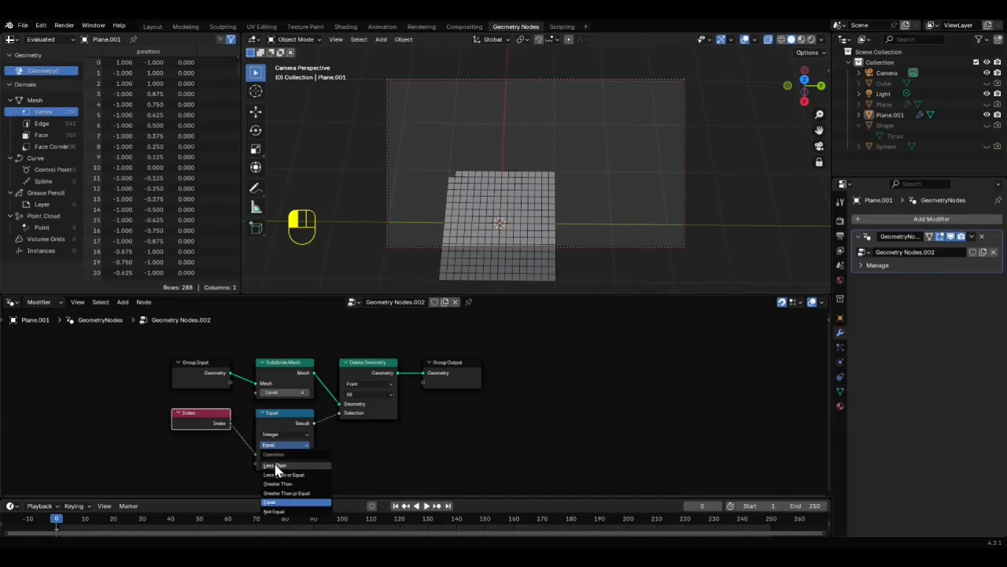
left_click(276, 466)
left_click_drag(305, 462, 305, 462)
left_click(306, 463)
left_click(307, 464)
left_click(306, 464)
left_click(306, 464)
left_click_drag(277, 463, 329, 463)
Step: Move Delete Geometry and Group Output farther away and insert a Boolean Math And node between Less Than and Selection
left_click_drag(525, 342, 358, 421)
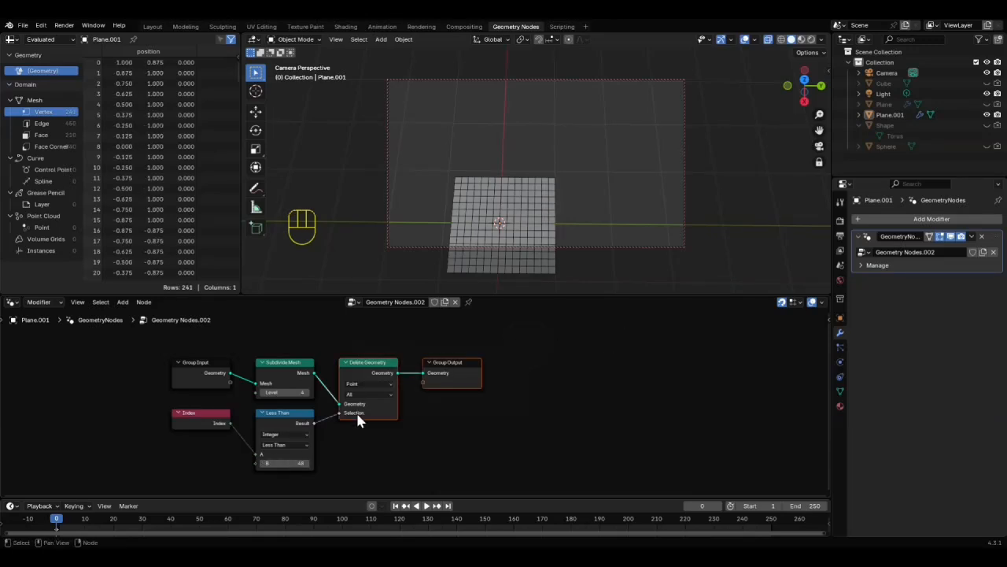
key("g")
left_click(433, 421)
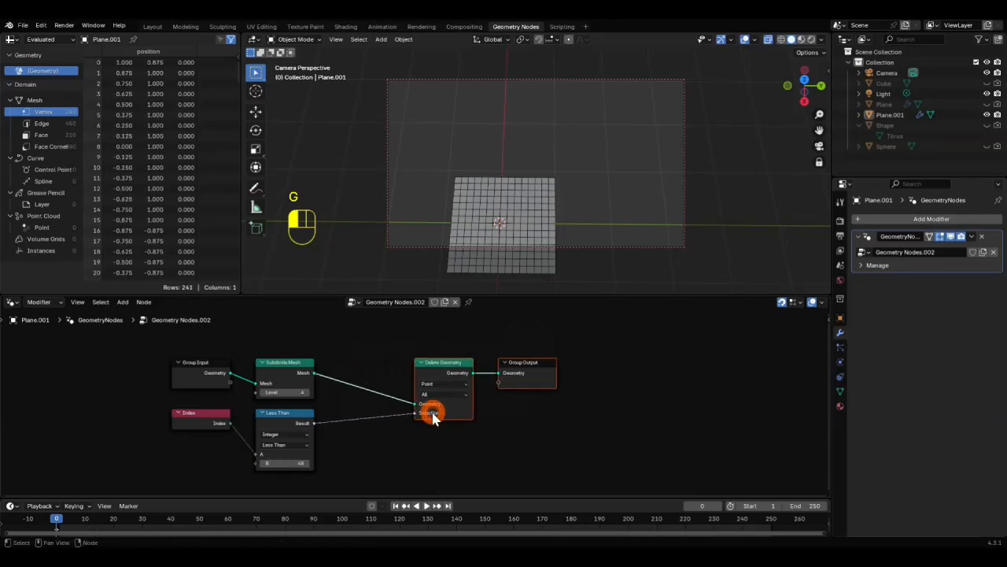
key("shift+a")
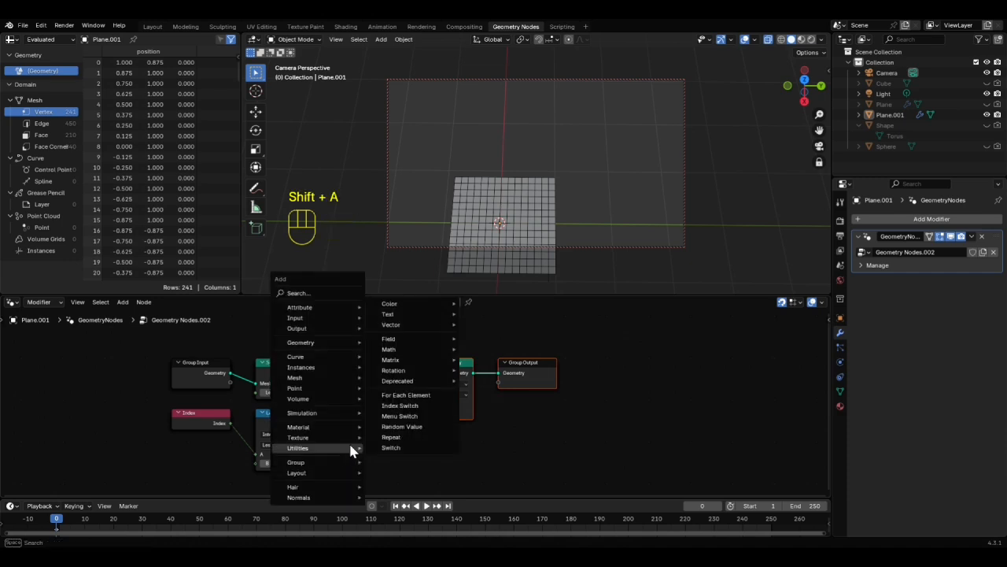
mouse_move(396, 352)
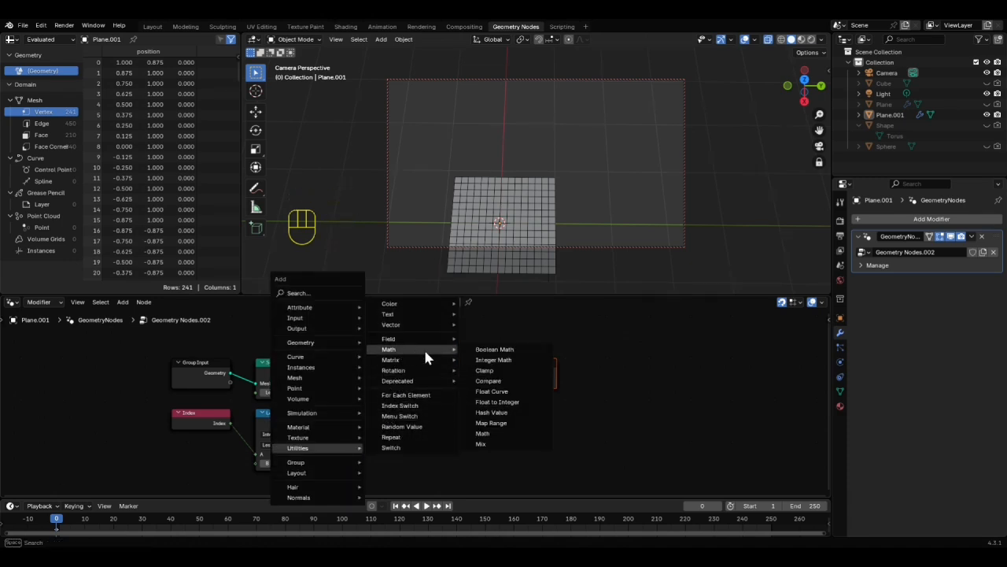
left_click(494, 349)
left_click(335, 413)
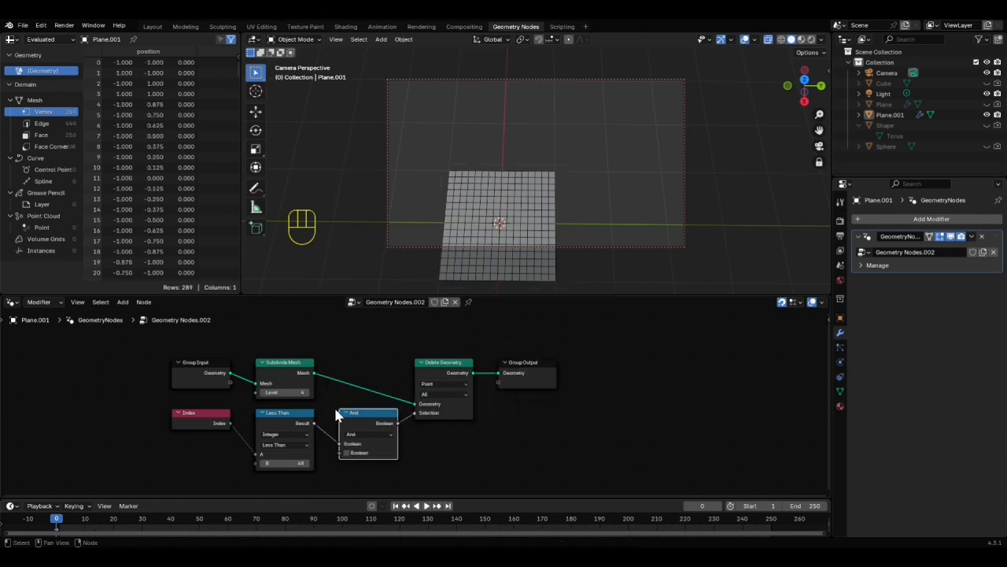
Step: Duplicate the Less Than node below the original and connect its Result to the And node's second Boolean input
middle_click_drag(443, 427, 454, 383, "shift")
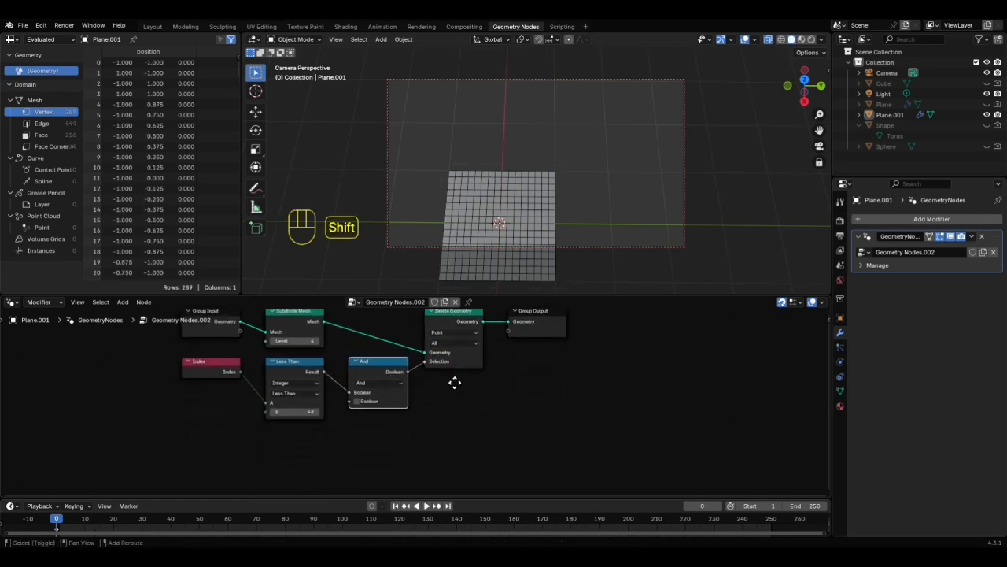
left_click(352, 455)
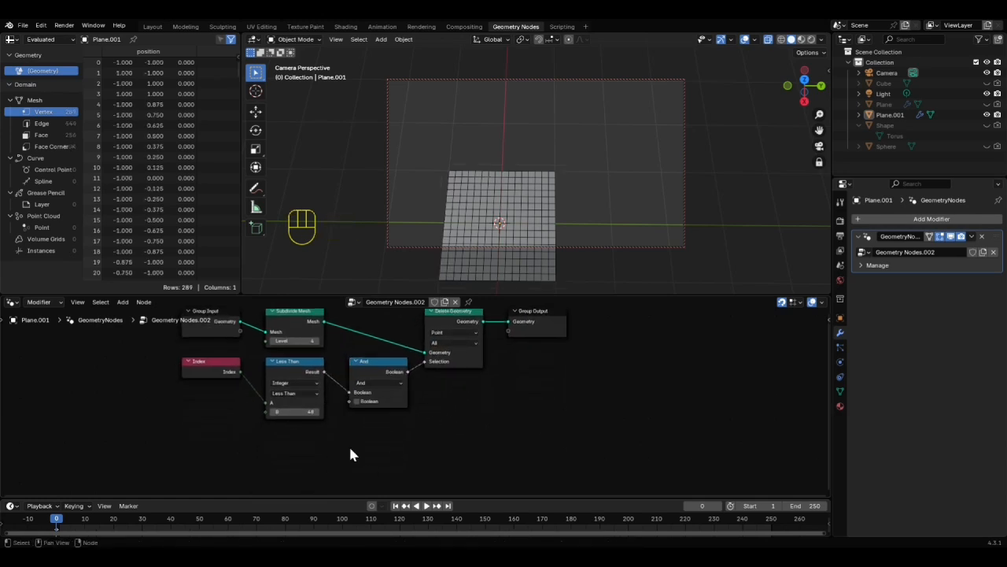
left_click(295, 370)
key("shift+d")
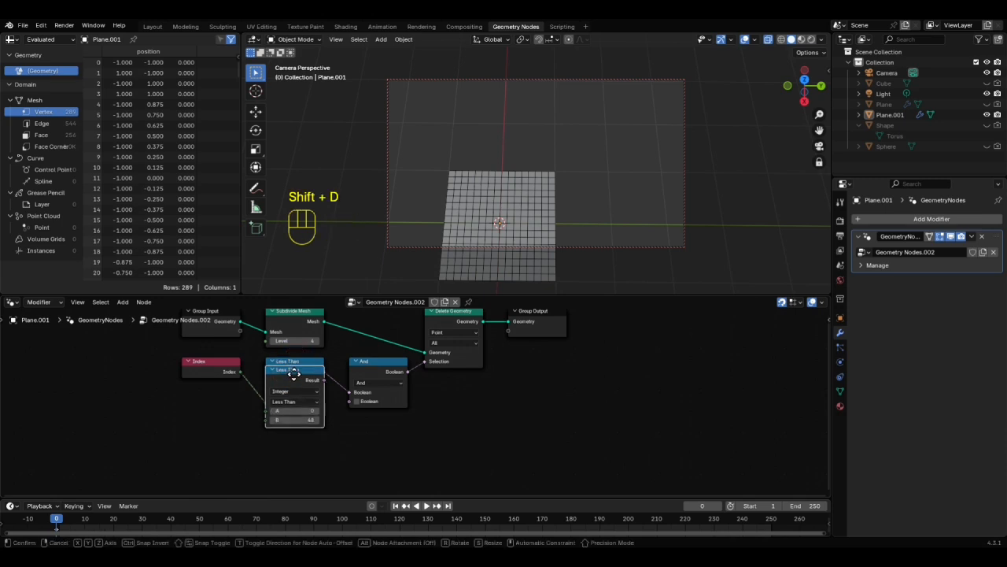
left_click(295, 430)
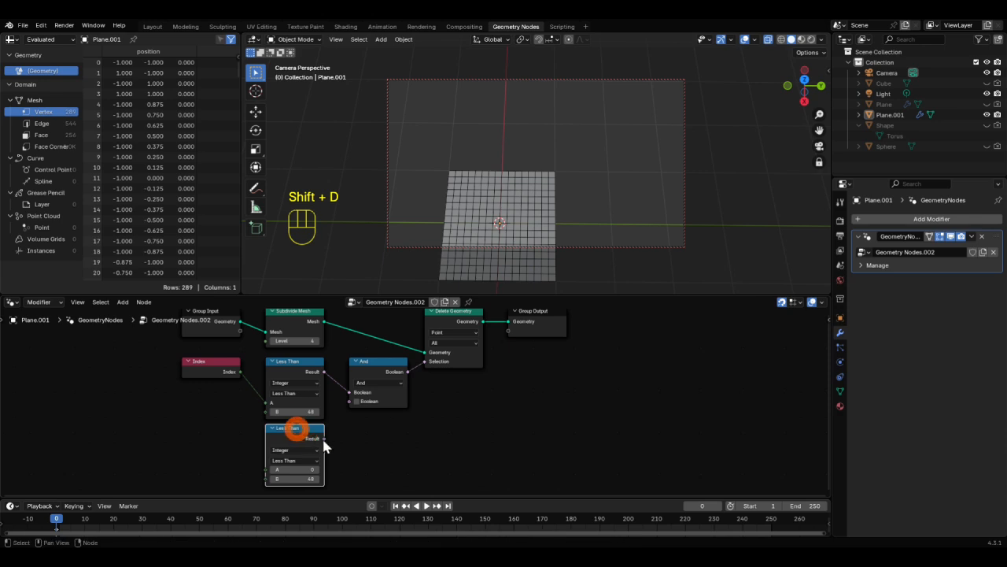
left_click_drag(323, 438, 348, 402)
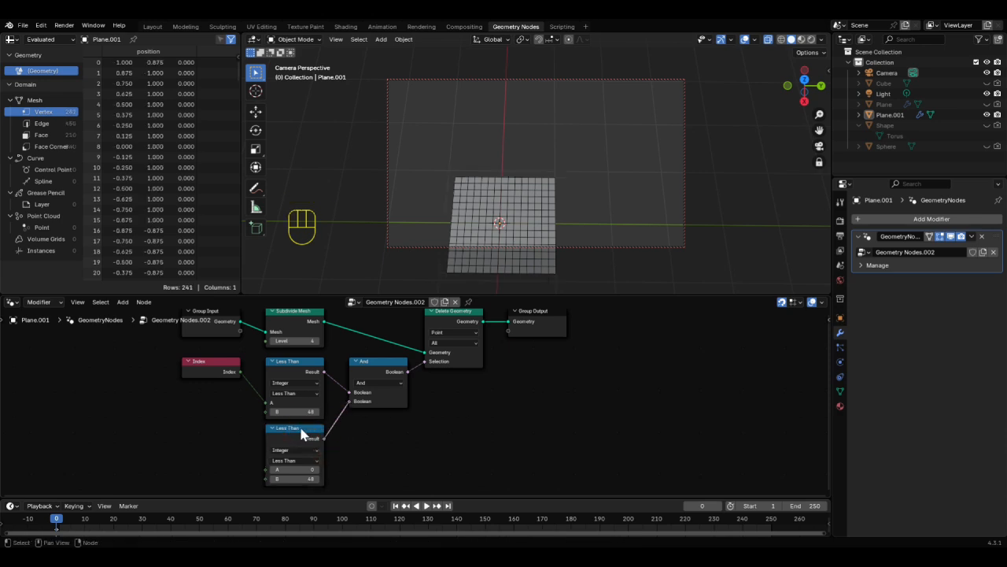
Step: Connect Index to the lower Less Than node's A input and set Delete Geometry's domain to Face
left_click_drag(265, 469, 245, 373)
left_click(460, 333)
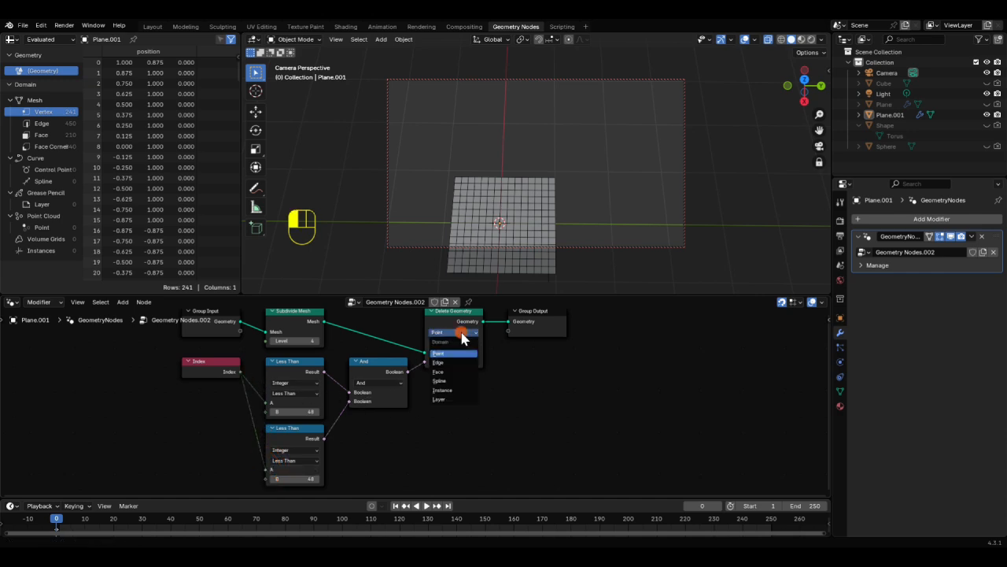
left_click(441, 371)
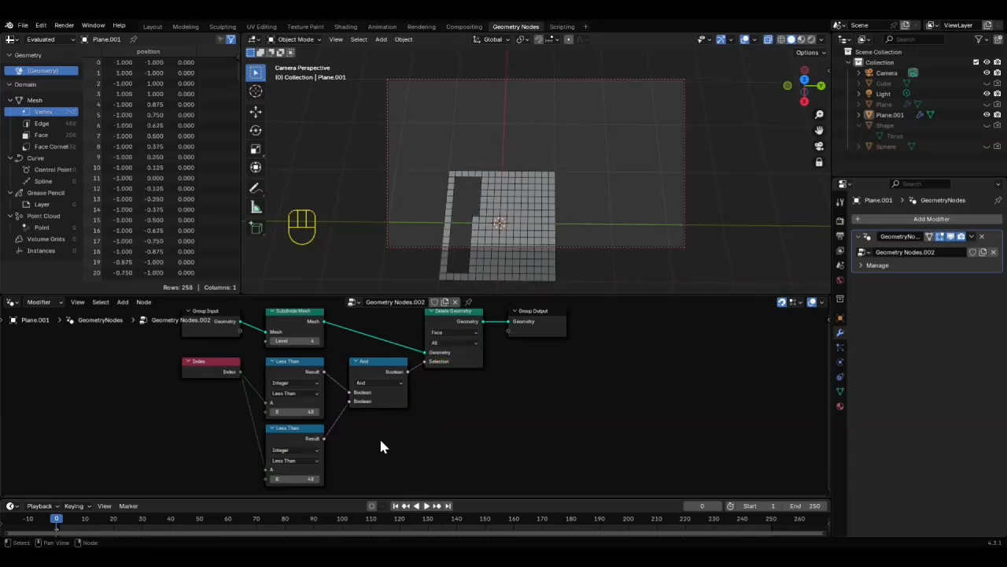
Step: Change the lower comparison to Greater Than with a B value of 28, and raise the upper Less Than node's B to 76
scroll(380, 412, "down", 3, "shift")
left_click(293, 429)
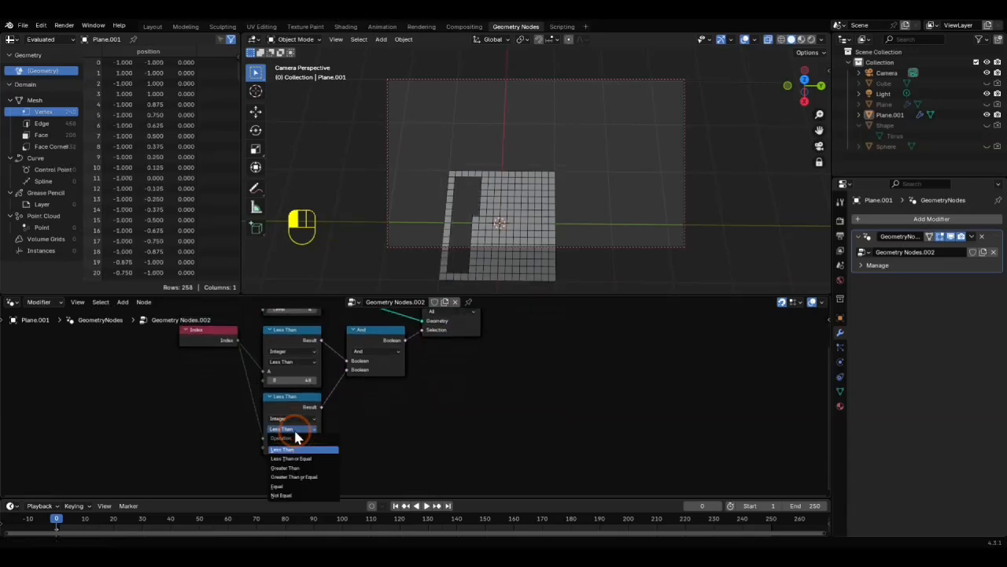
left_click(296, 469)
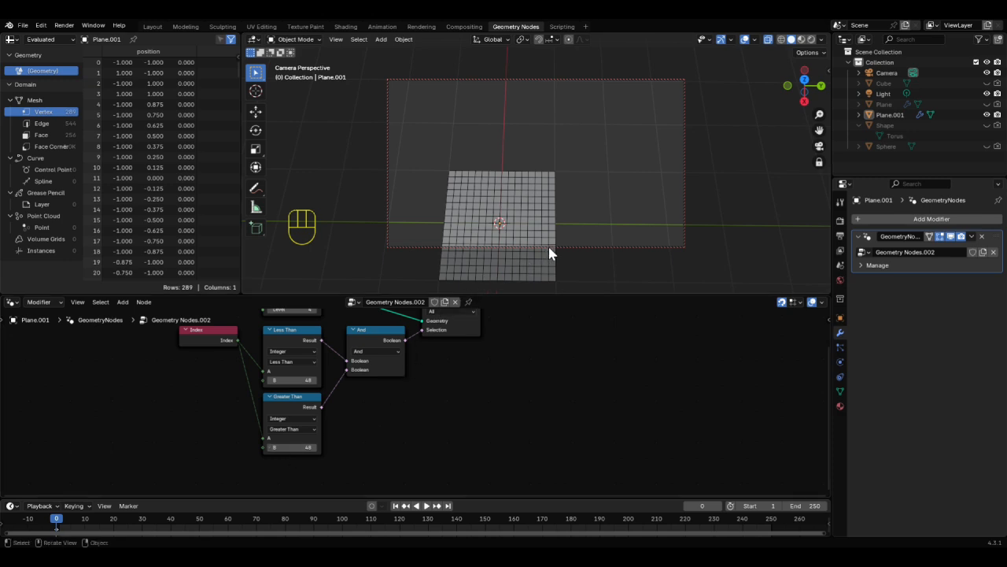
middle_click_drag(550, 252, 542, 220, "shift")
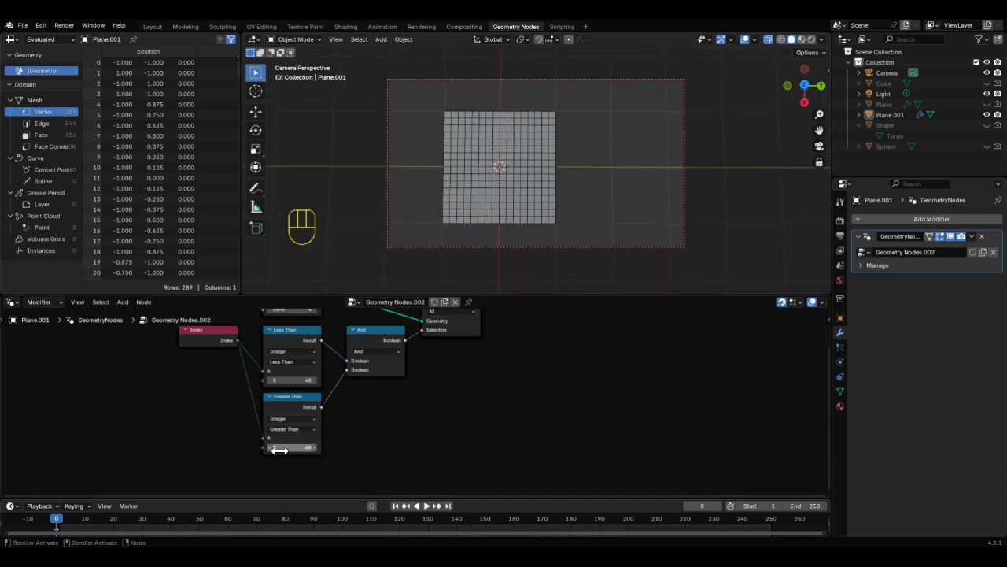
left_click_drag(279, 448, 265, 448)
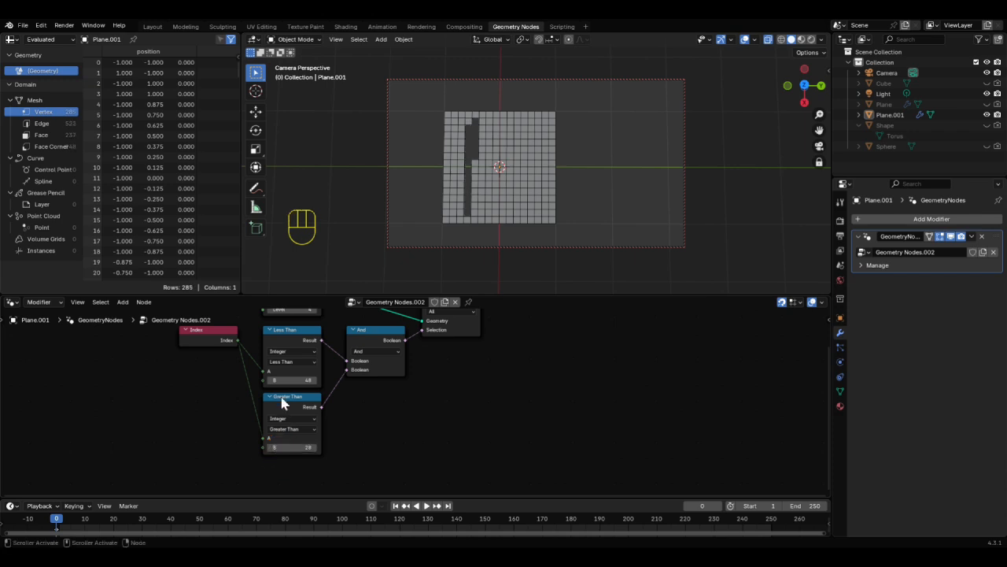
left_click_drag(286, 379, 320, 380)
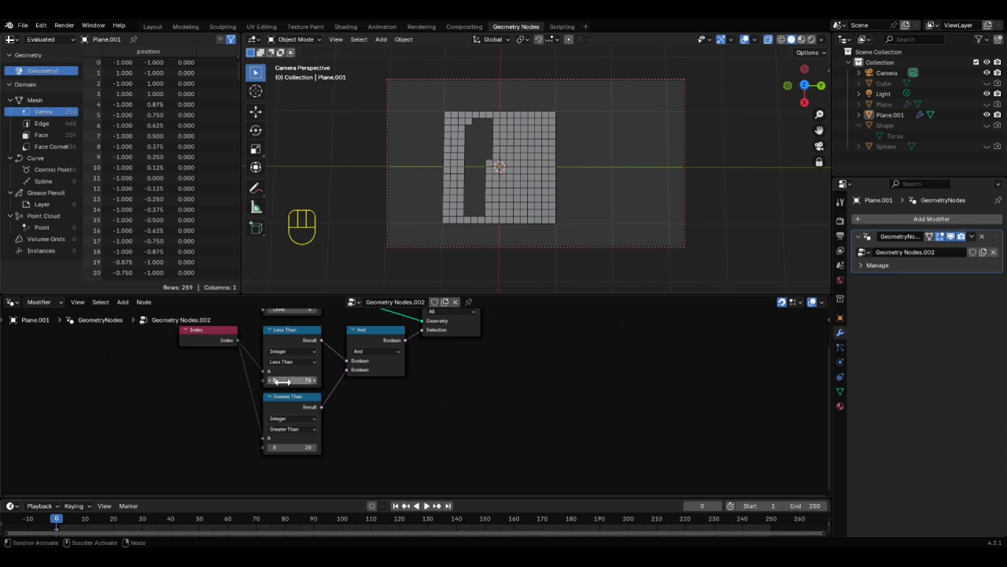
Step: Switch the Boolean Math operation to Or, with the Less Than node's B at 81 and the Greater Than node's B at 184
left_click_drag(378, 351, 358, 388)
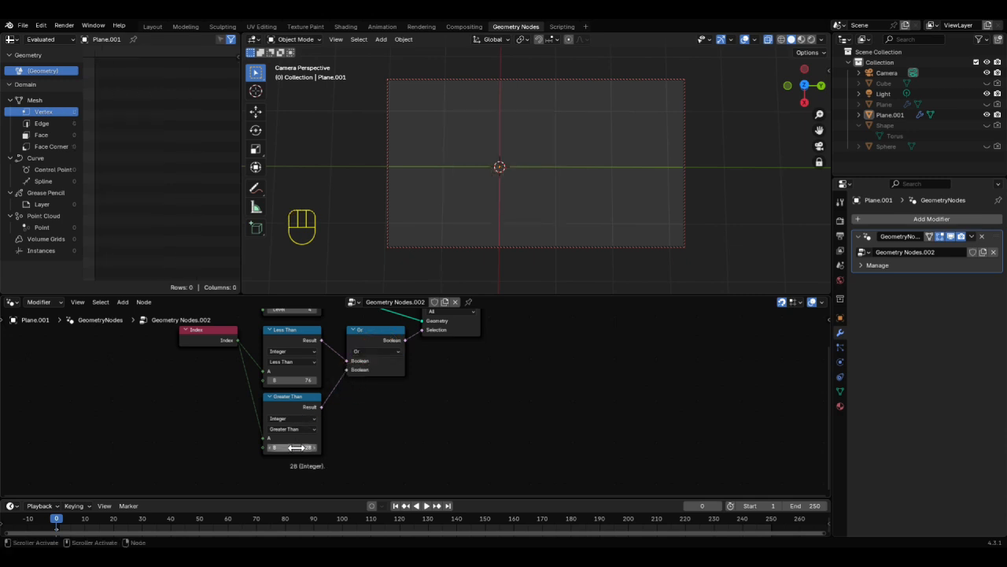
left_click_drag(296, 447, 382, 447)
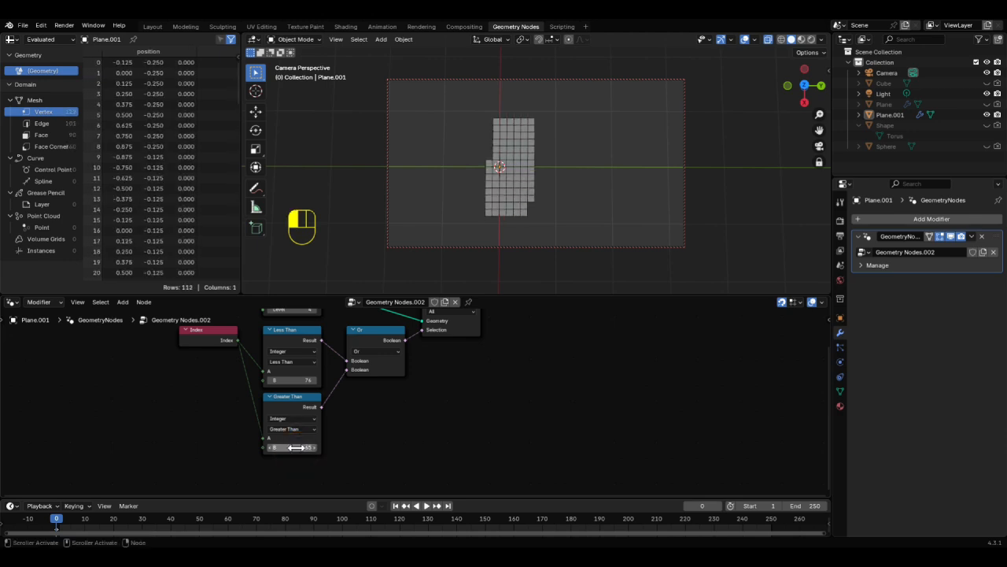
left_click(293, 379)
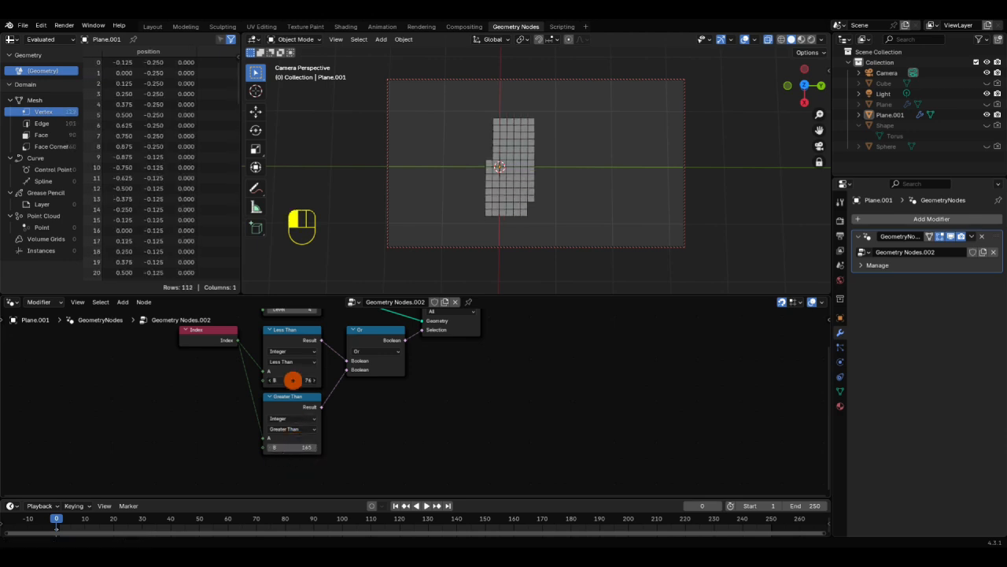
mouse_move(293, 380)
left_mouse_down()
mouse_move(277, 379)
mouse_move(296, 379)
left_mouse_up()
left_click_drag(292, 447, 308, 447)
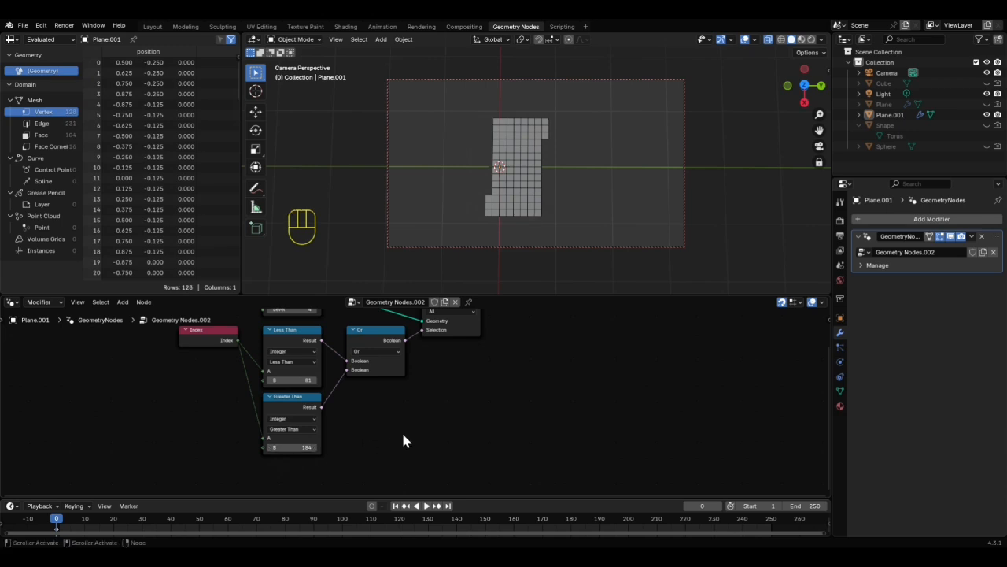
Step: Add a Random Value node and place it below the Greater Than node
key("shift+a")
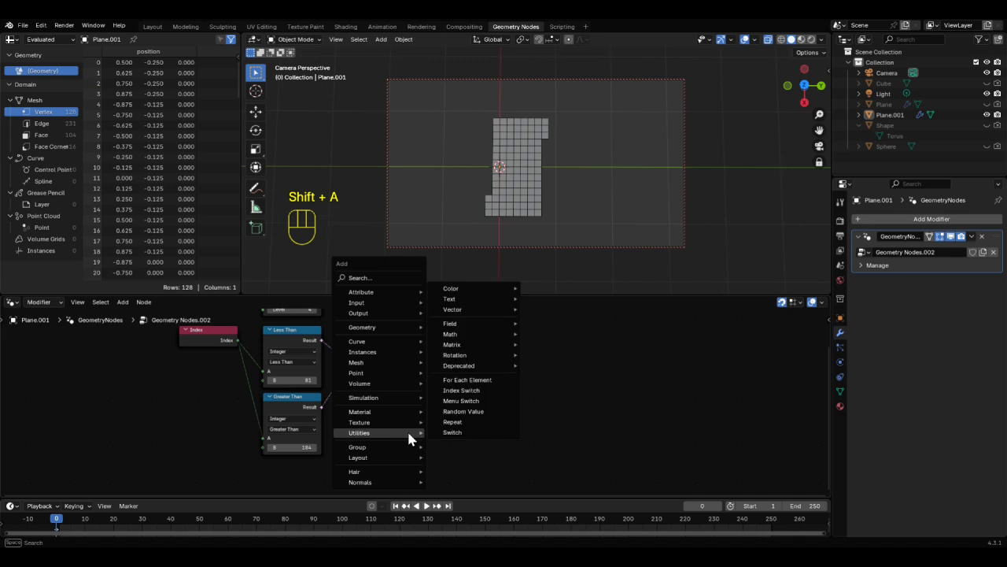
type("rand")
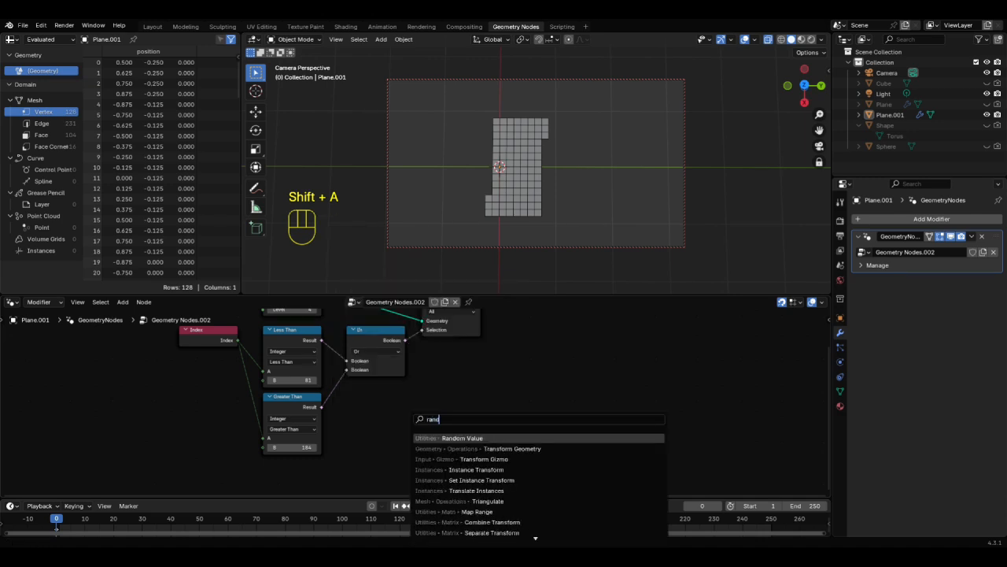
key("Return")
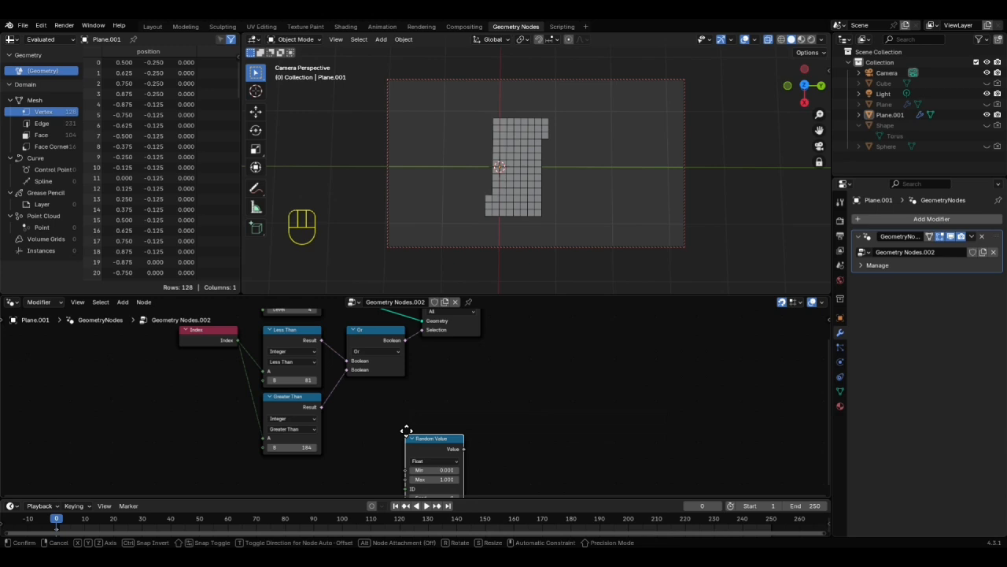
left_click(265, 461)
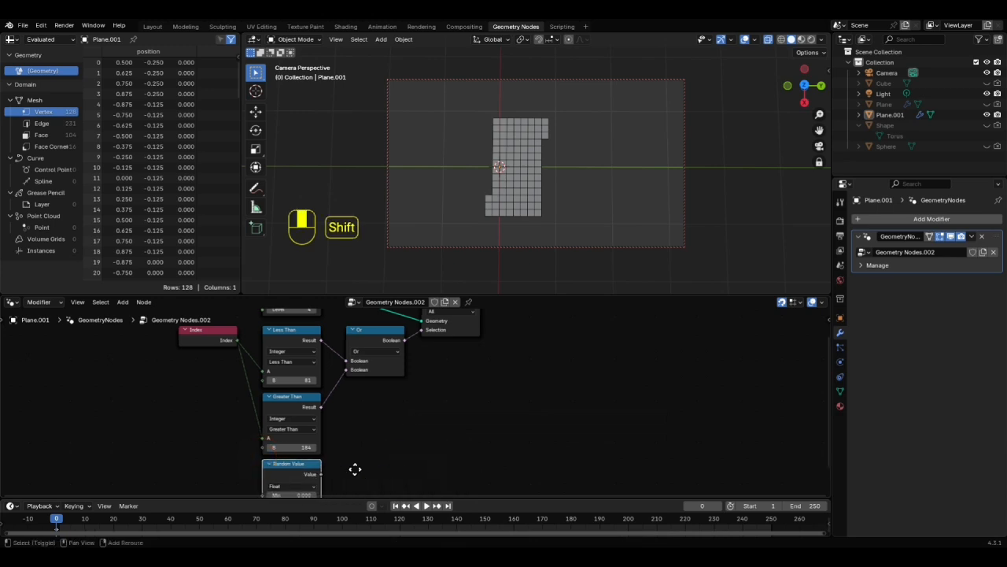
Step: Make the Random Value node Boolean, connect it to Delete Geometry's Selection, and set Probability to 0.358 and Seed to 27
middle_click_drag(355, 466, 347, 429)
left_click(285, 447)
left_click(286, 491)
left_click_drag(315, 436, 415, 382)
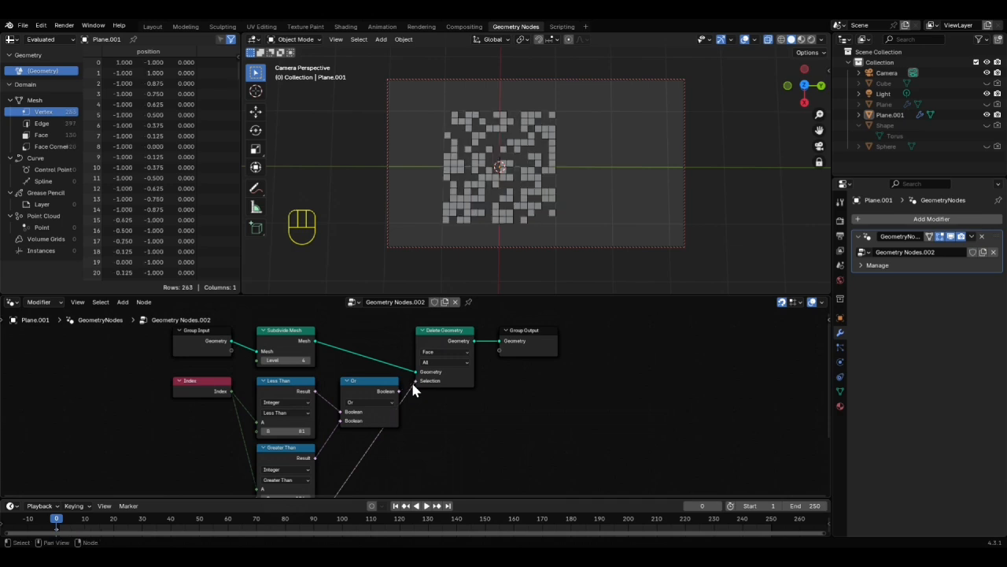
middle_click_drag(424, 450, 422, 358, "shift")
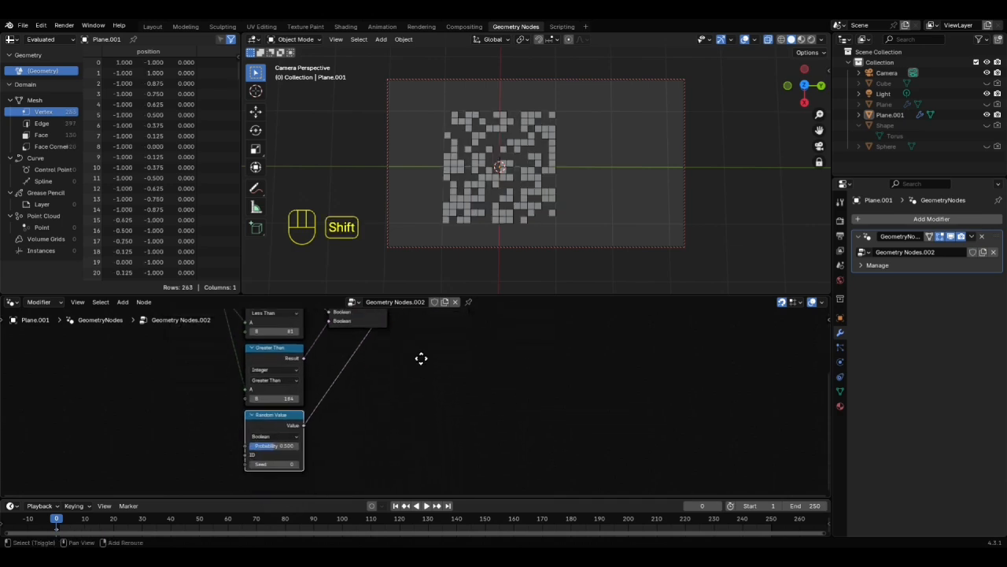
mouse_move(266, 448)
left_mouse_down()
mouse_move(297, 448)
mouse_move(263, 448)
mouse_move(283, 463)
mouse_move(312, 464)
mouse_move(263, 463)
left_mouse_up()
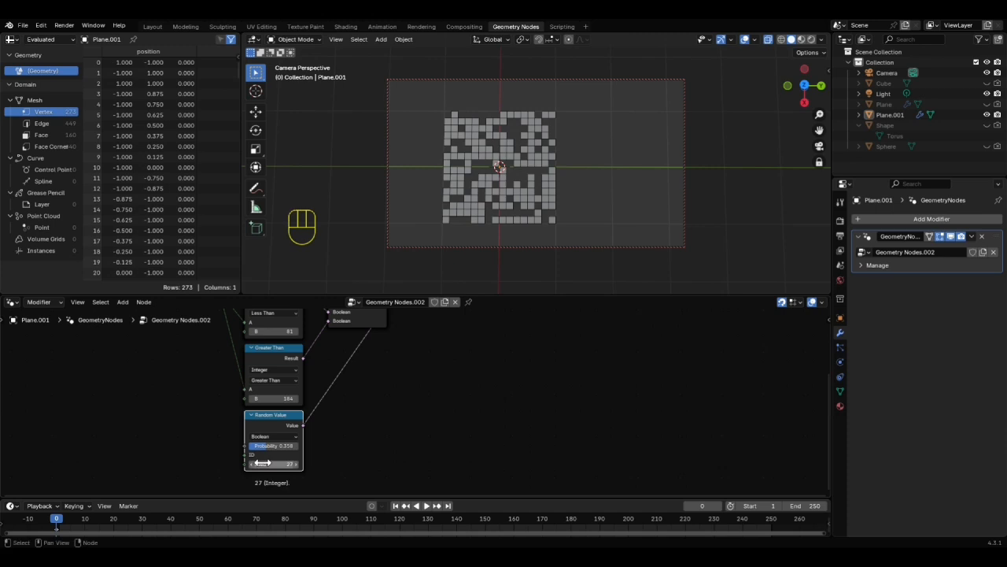
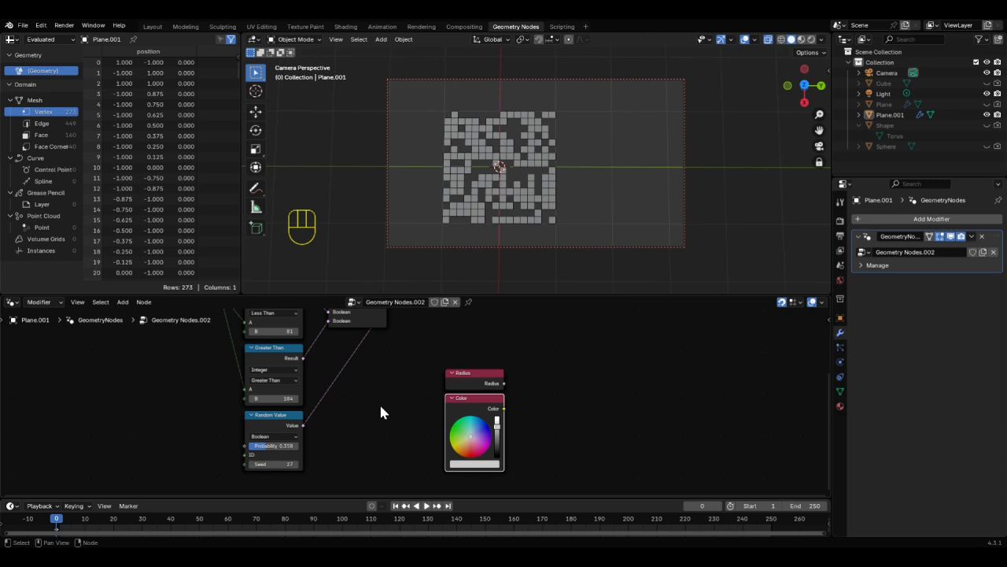
Step: Delete every node in the tree except Group Output
scroll(381, 408, "down", 4)
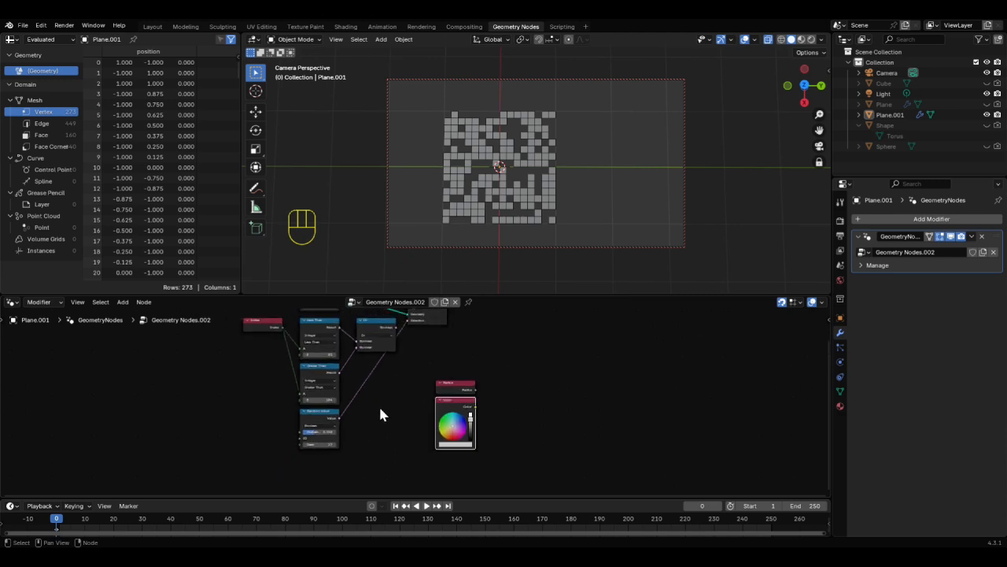
scroll(379, 415, "down", 2)
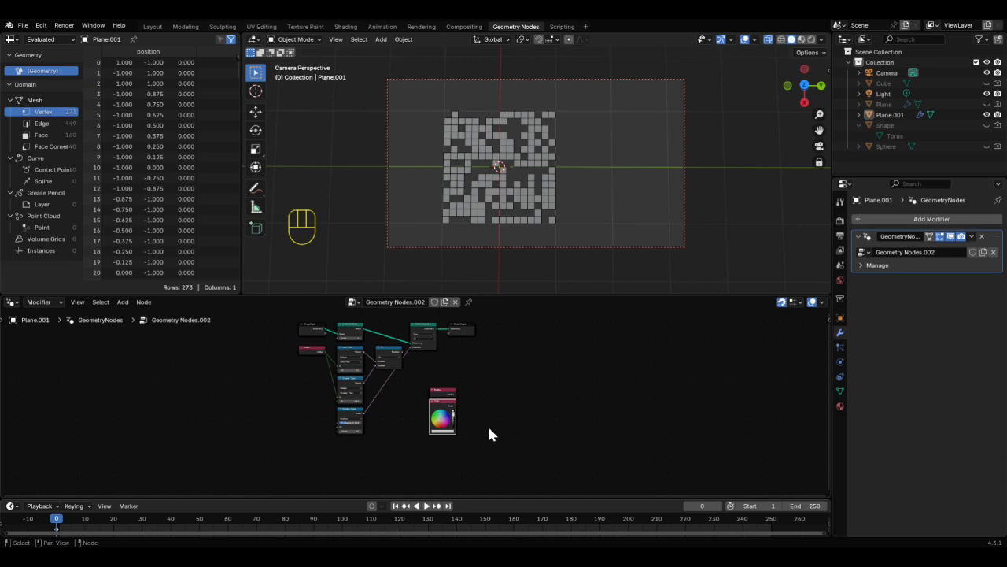
middle_click_drag(489, 434, 549, 447)
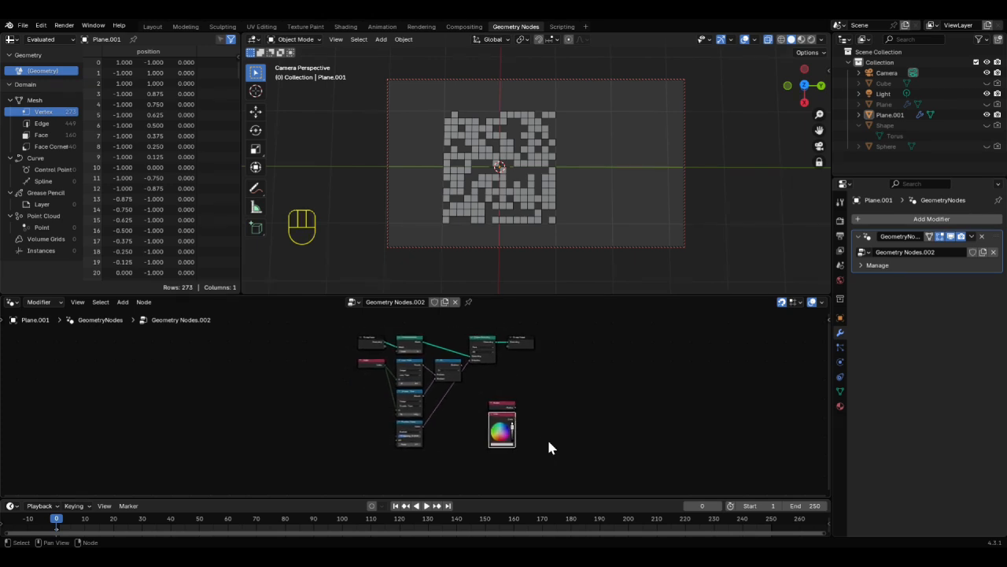
left_click_drag(506, 325, 321, 467)
key("x")
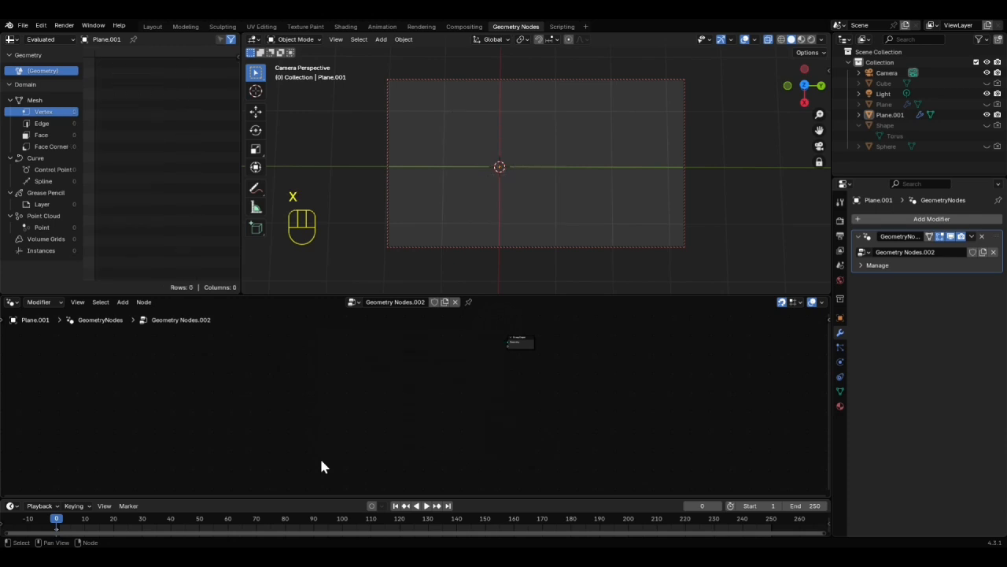
Step: Add a Grid mesh primitive node and connect its Mesh output to Group Output's Geometry
middle_click_drag(429, 405, 432, 451, "shift")
scroll(432, 447, "up", 8)
middle_click_drag(447, 412, 322, 420, "shift")
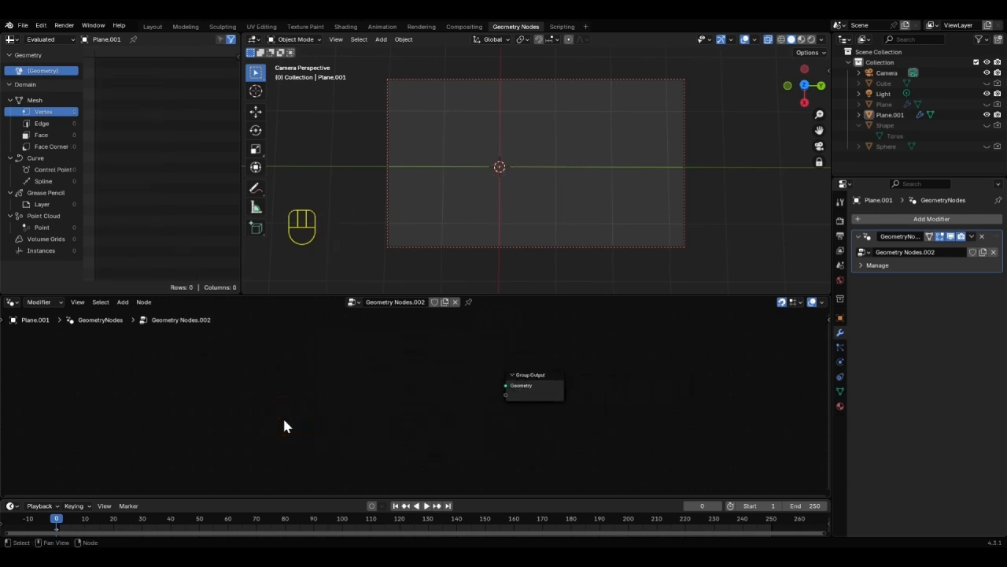
key("shift+a")
mouse_move(258, 350)
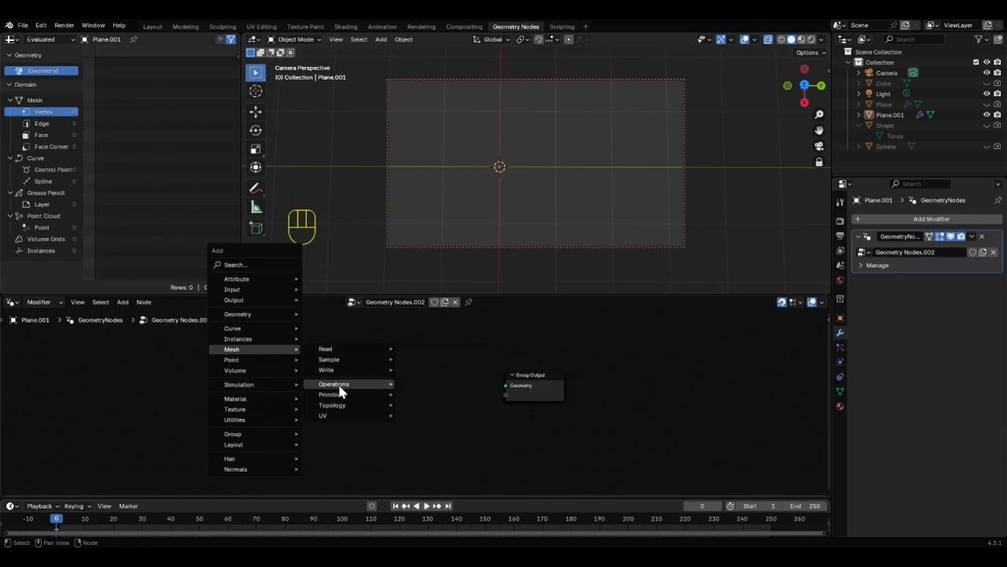
mouse_move(380, 395)
left_click(418, 430)
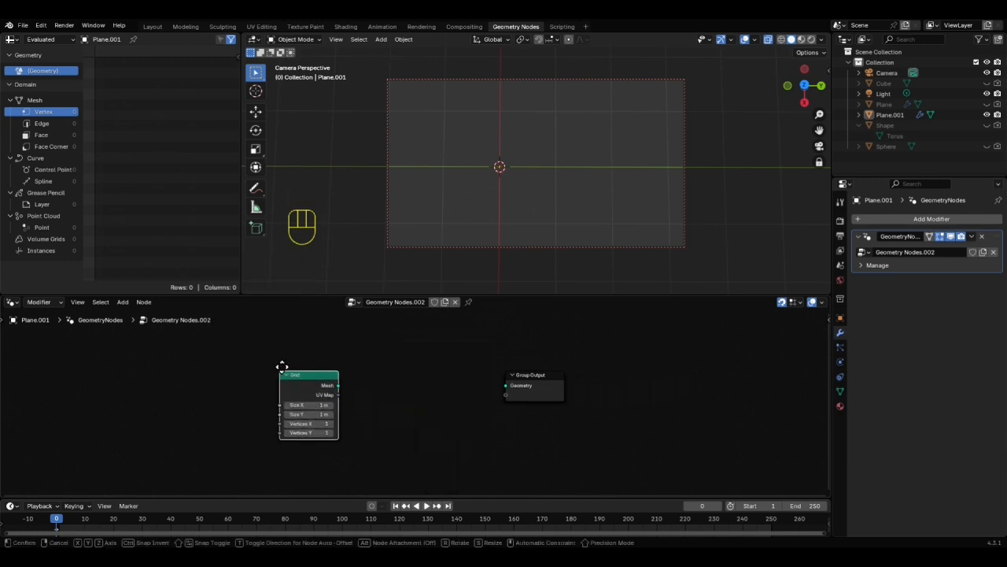
left_click(254, 379)
left_click_drag(313, 393, 505, 385)
Step: Set the Grid's Size X and Y to 3 m and its Vertices X and Y to 10
left_click_drag(271, 413, 269, 442)
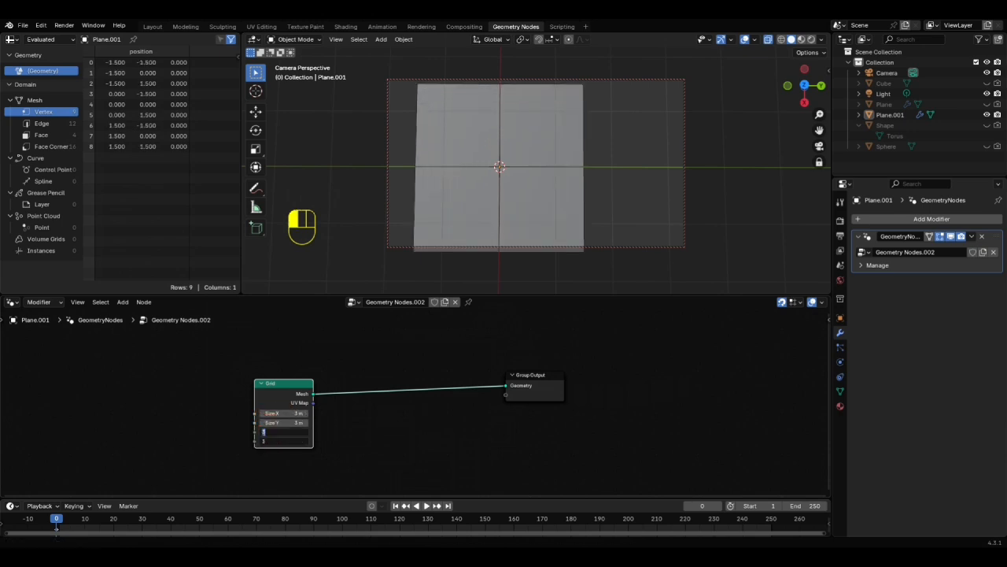
type("10")
key("Return")
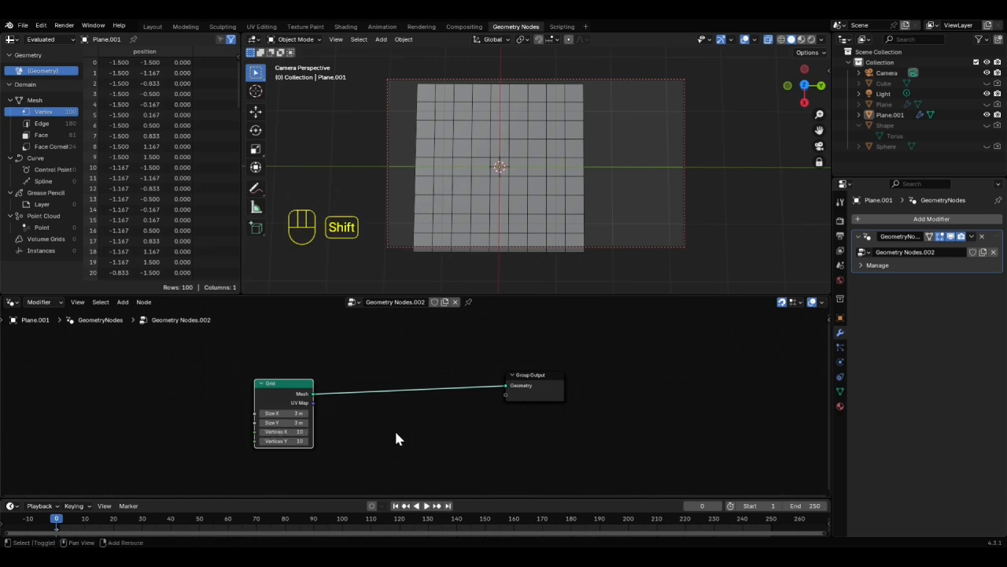
Step: Insert an Instance on Points node between Grid and Group Output
key("shift+a")
type("lop")
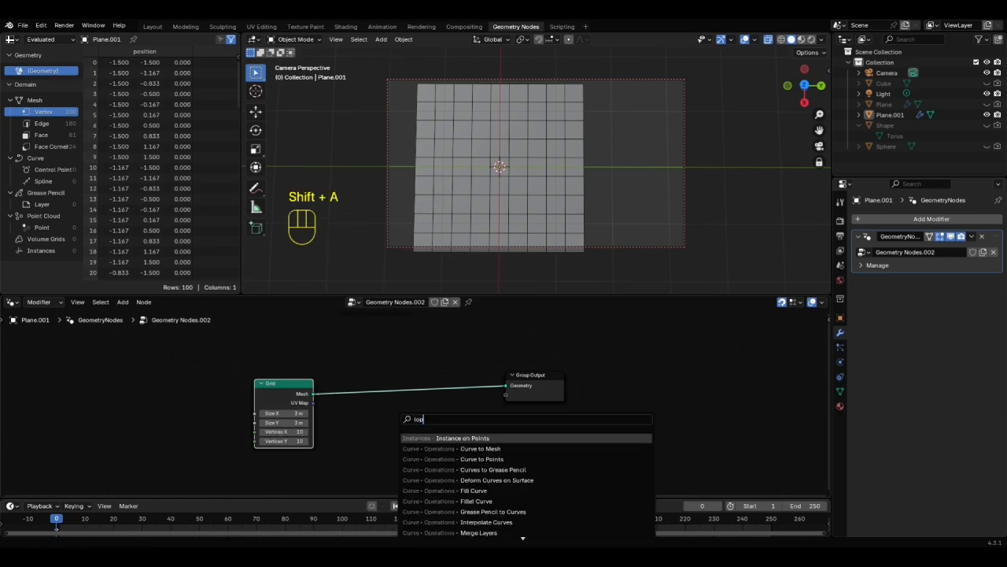
key("Return")
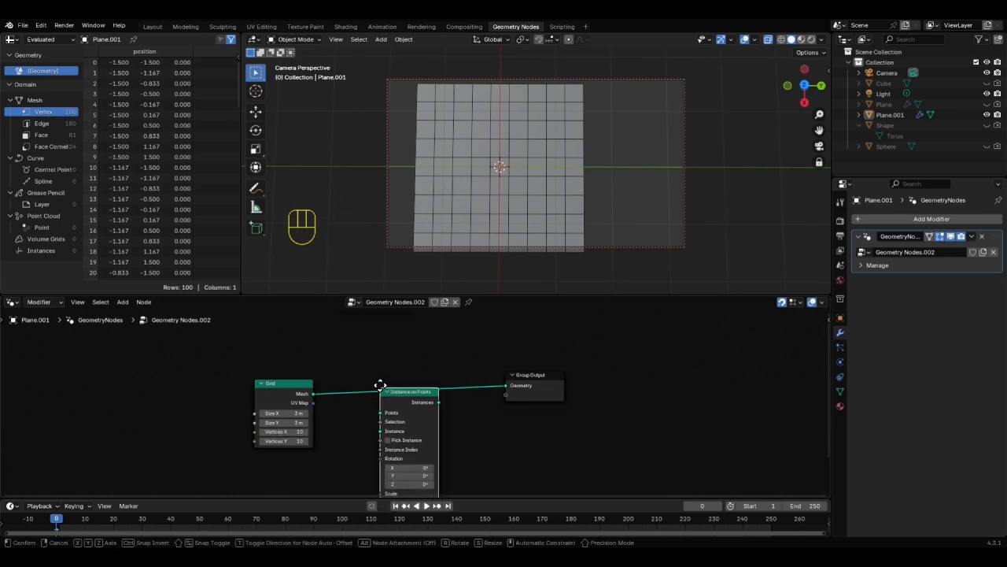
left_click(373, 380)
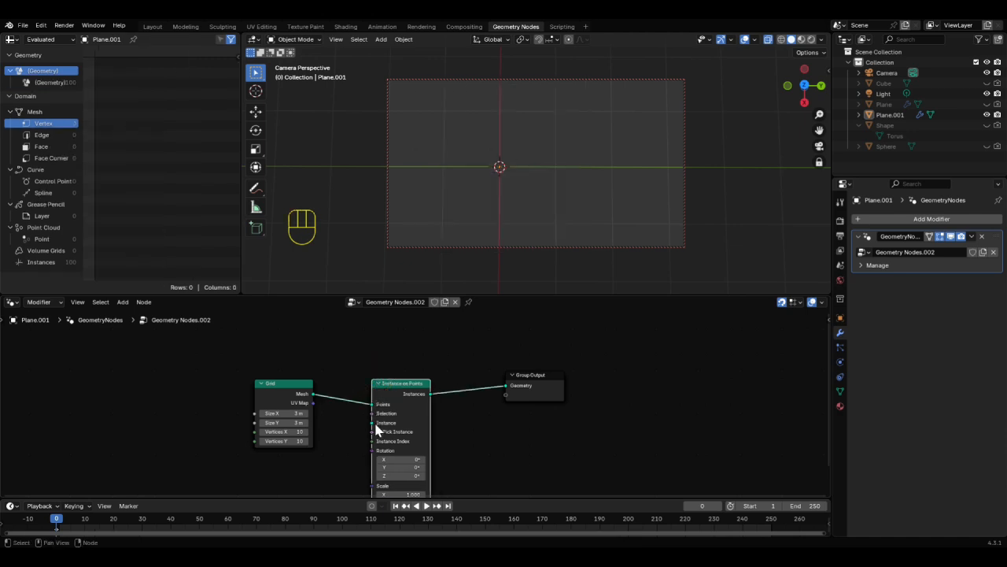
Step: Feed a new Cube node into the Instance input of Instance on Points and set its size to 0.3 m on all axes
middle_click_drag(335, 481, 338, 426)
left_click_drag(375, 378, 303, 419)
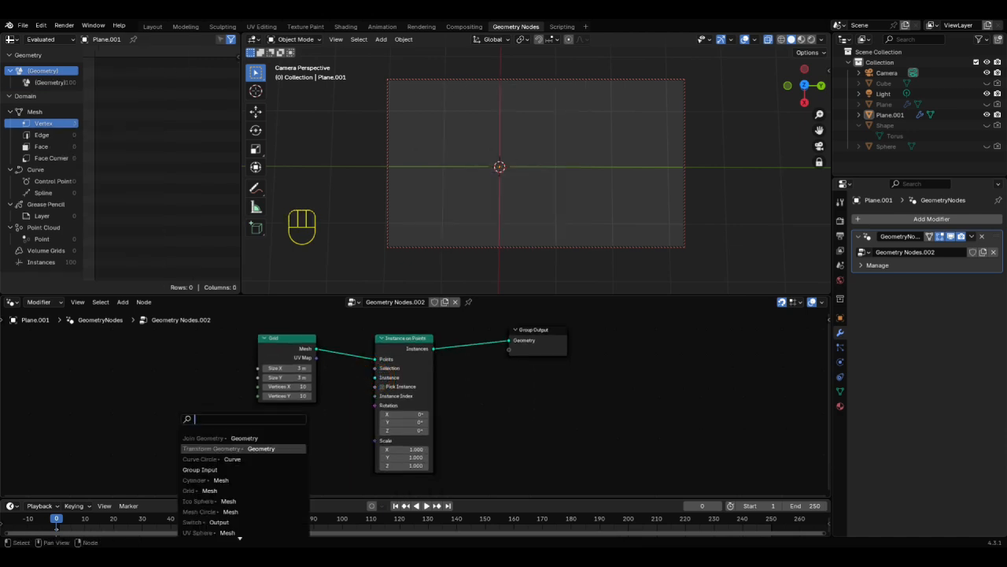
type("cub")
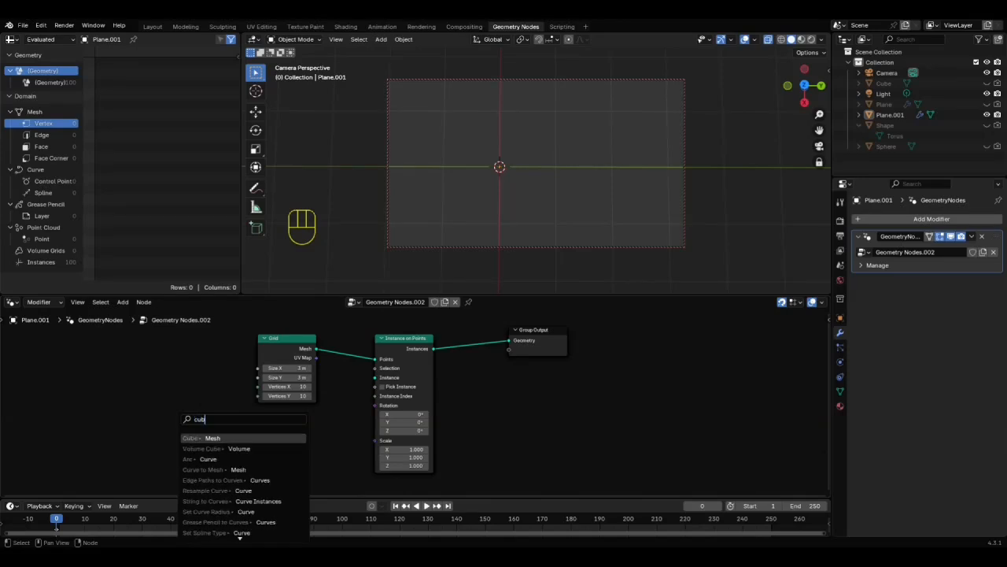
key("Return")
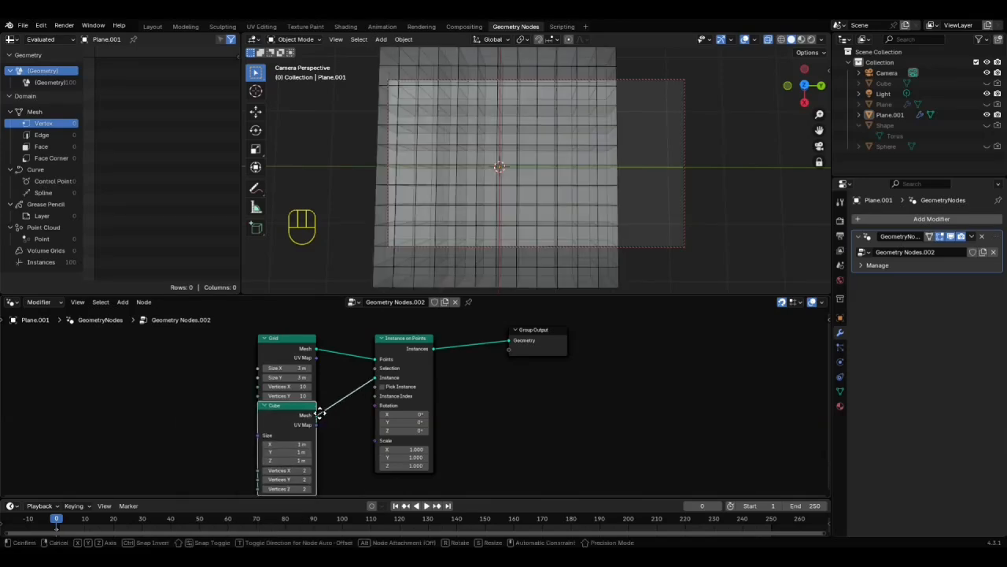
left_click(320, 412)
middle_click_drag(339, 439, 340, 419)
left_click_drag(290, 425, 236, 440)
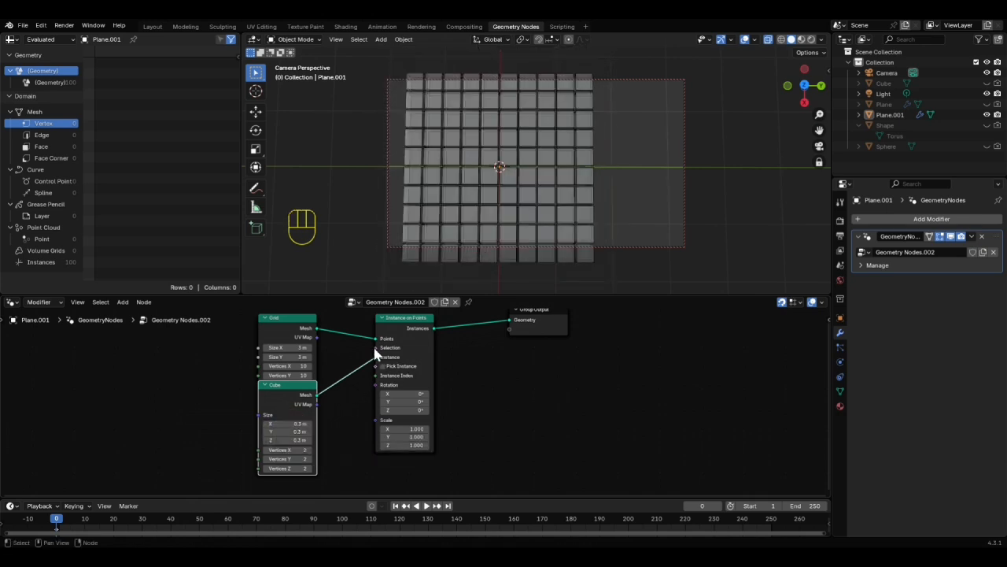
Step: Feed a new Boolean Random Value node into the Selection input of Instance on Points
left_click_drag(376, 356, 316, 444)
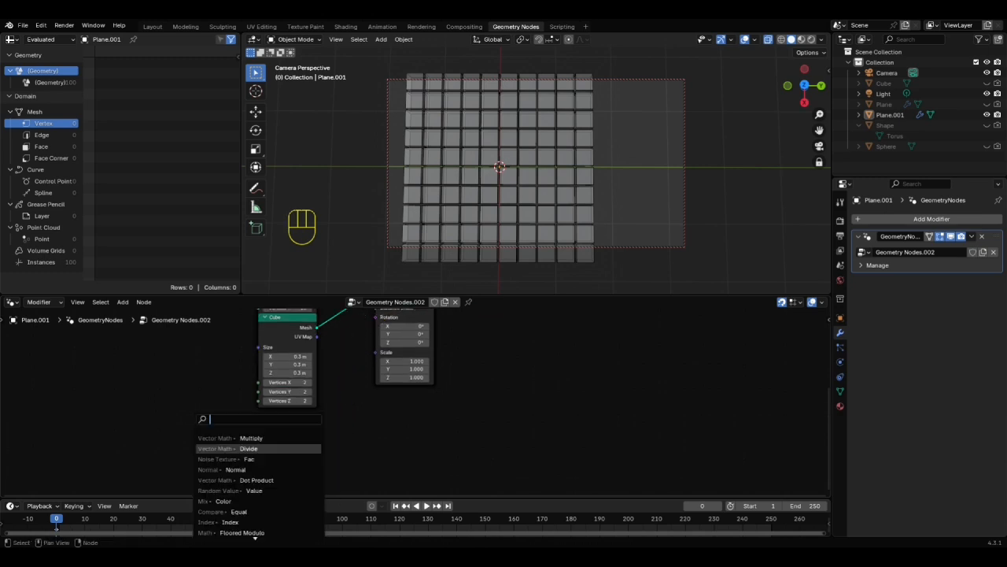
type("rand")
key("Return")
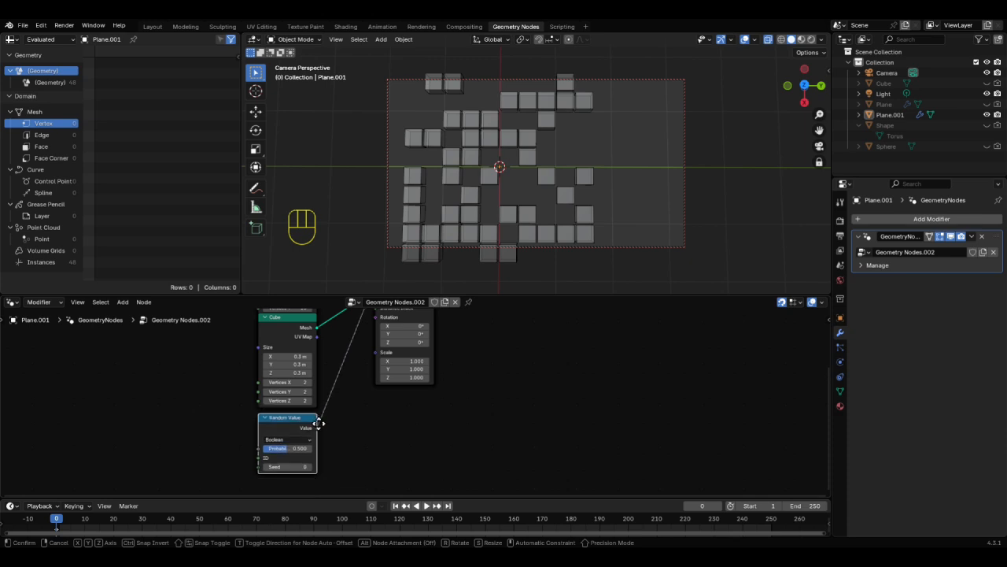
left_click(317, 420)
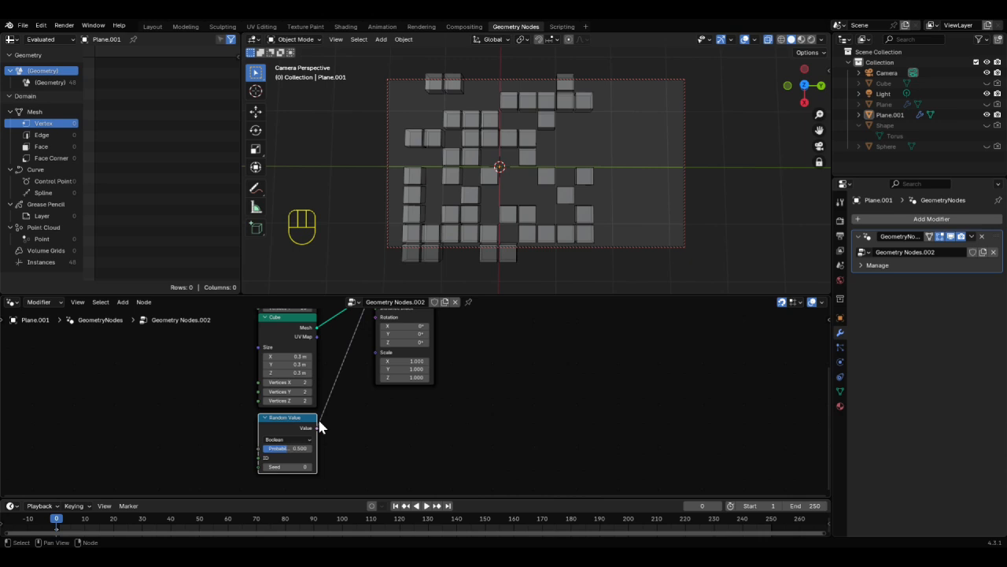
Step: Move Group Output farther from Instance on Points and add an Index node in the space between them
middle_click_drag(452, 411, 368, 474)
scroll(368, 474, "down", 2)
scroll(394, 465, "down", 3)
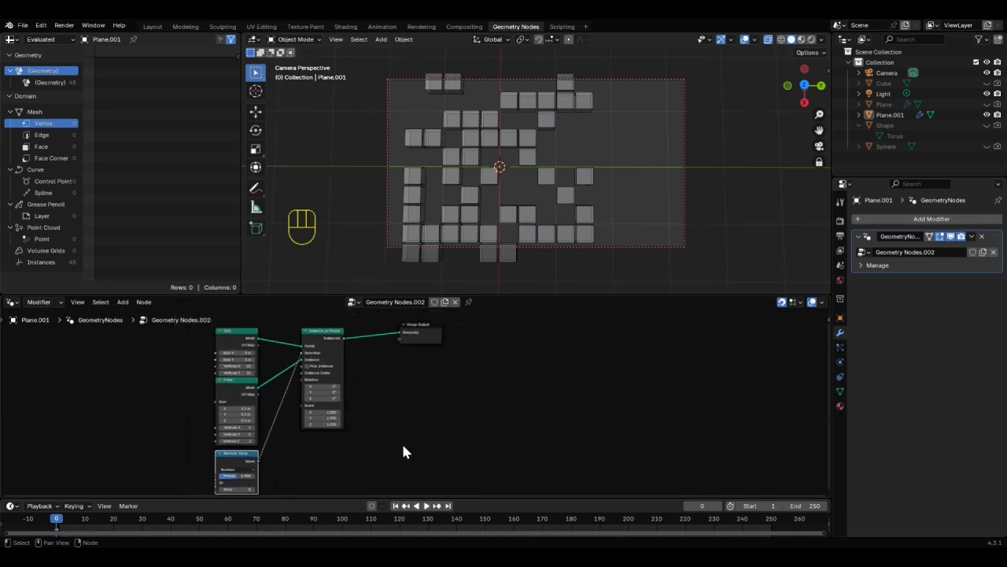
left_click_drag(423, 327, 513, 348)
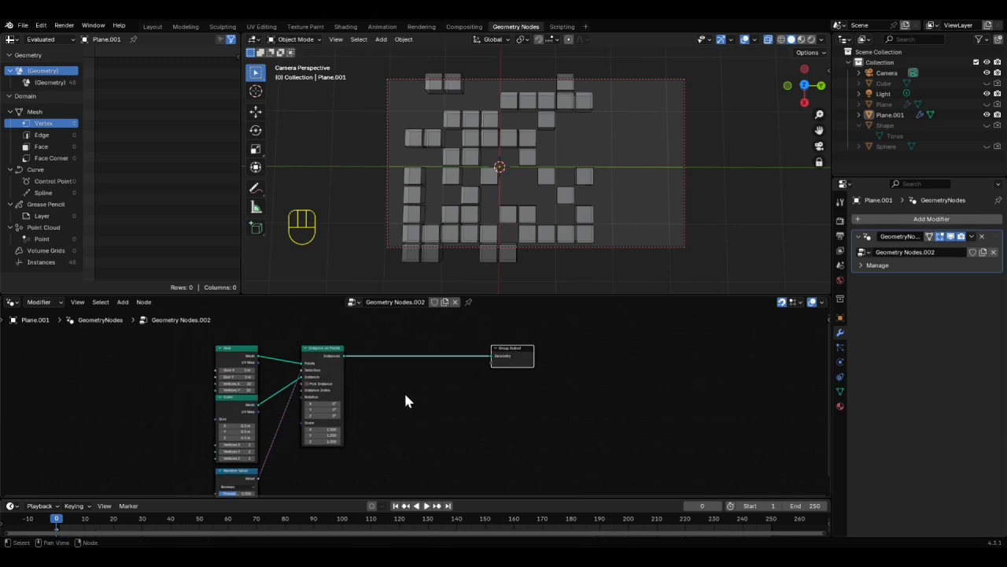
key("shift+a")
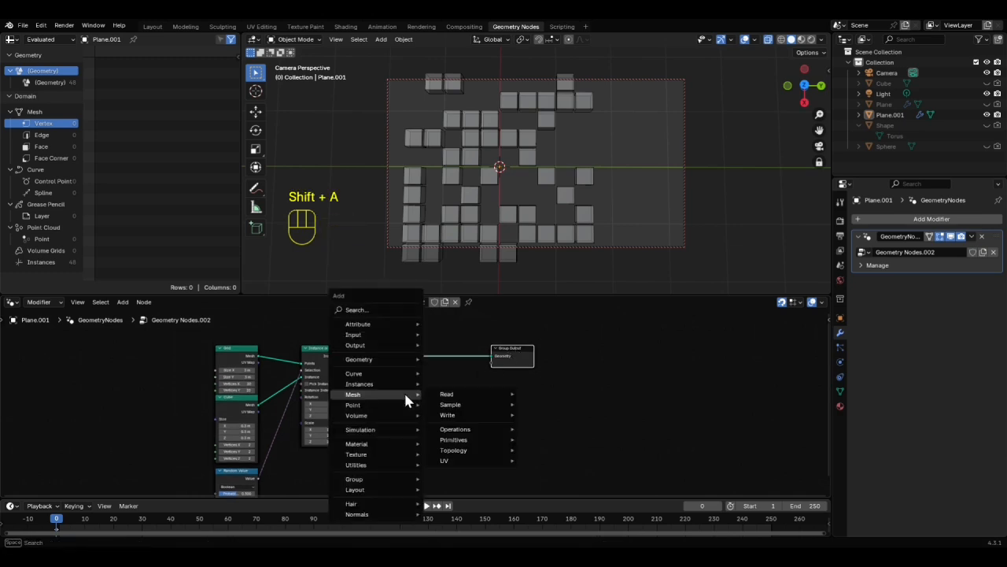
type("index")
key("Return")
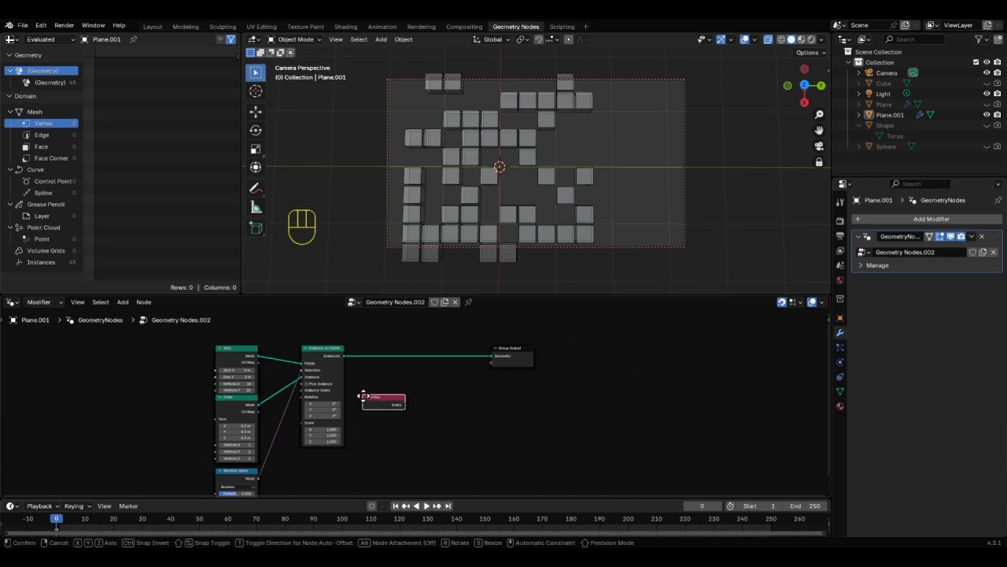
left_click(361, 398)
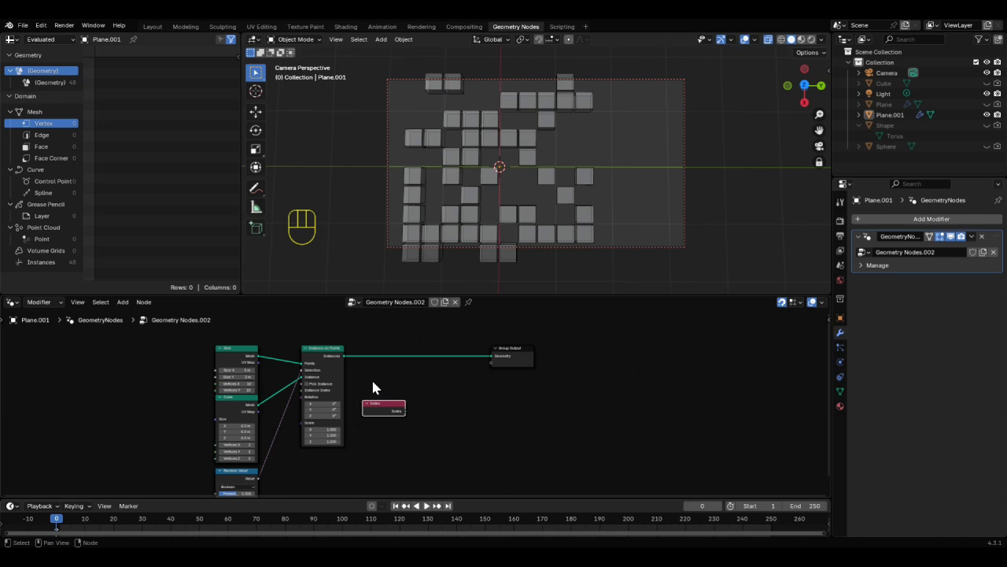
Step: Insert a Realize Instances node between Instance on Points and Group Output
key("shift+a")
type("ra")
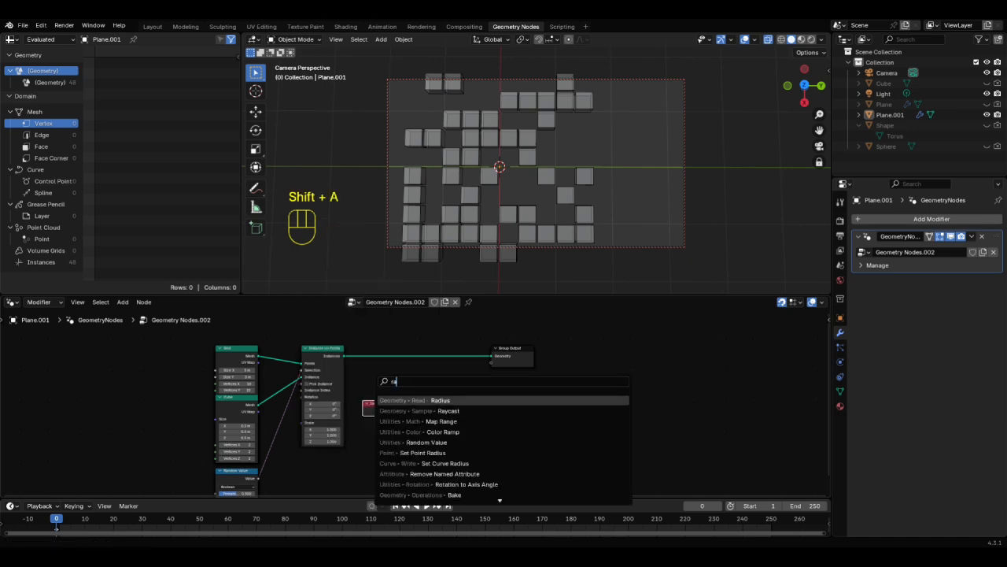
type("en")
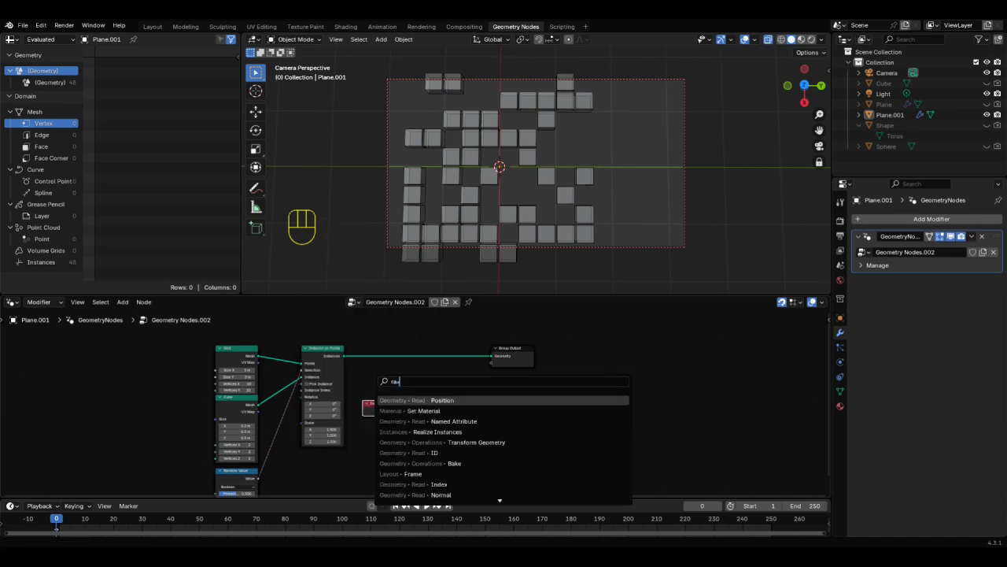
key("BackSpace")
key("BackSpace")
type("al")
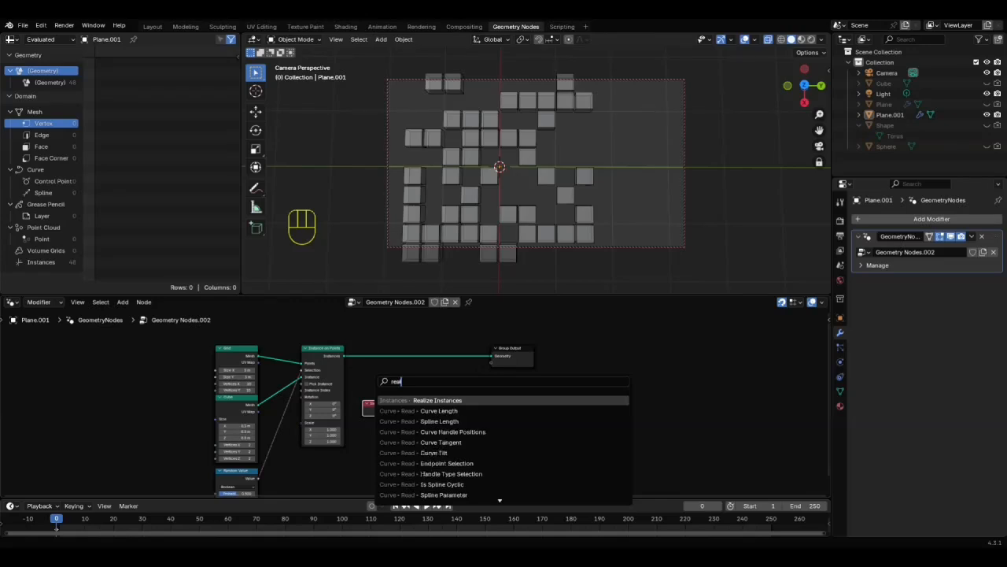
key("Return")
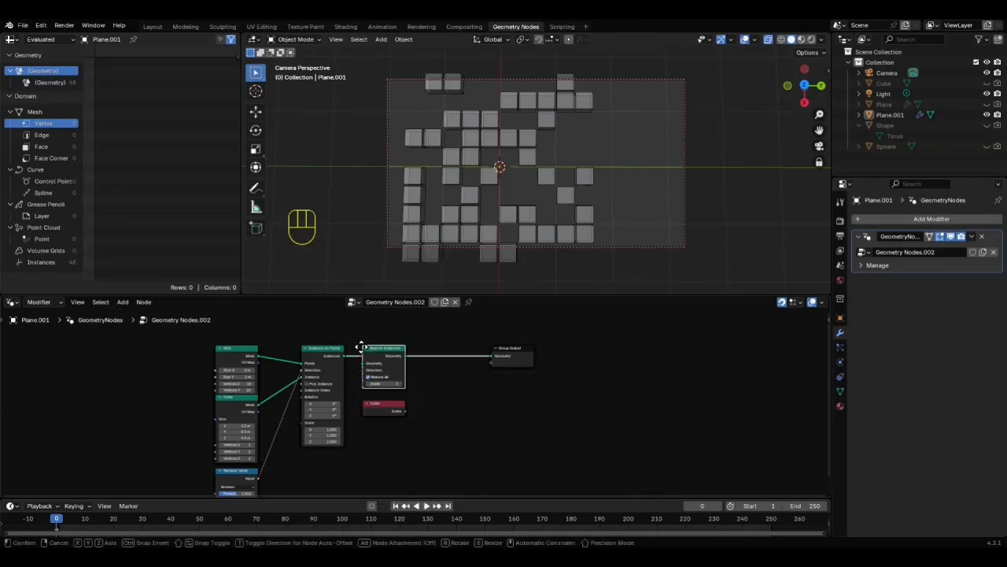
left_click(364, 354)
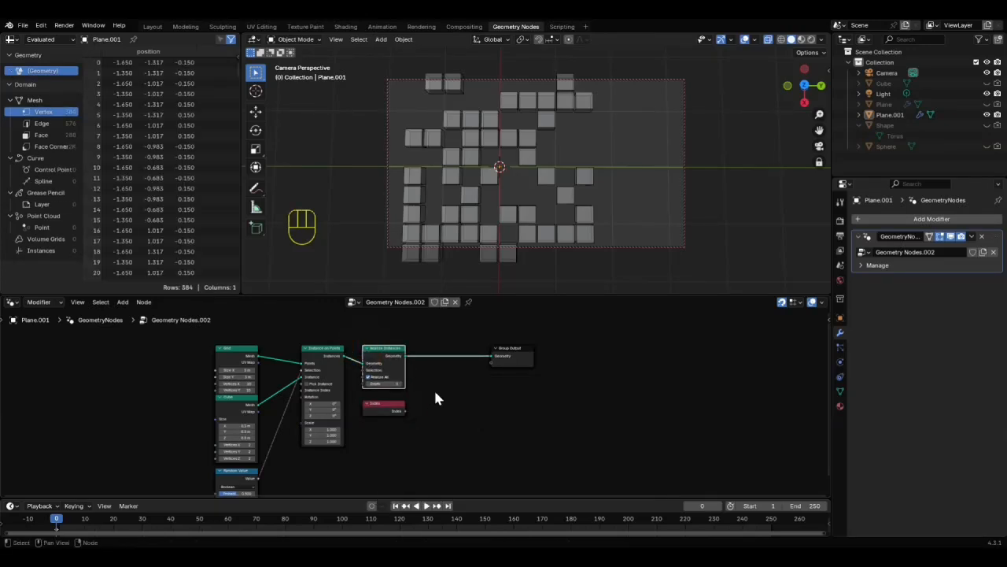
Step: Insert a Store Named Attribute node between Realize Instances and Group Output
key("shift+a")
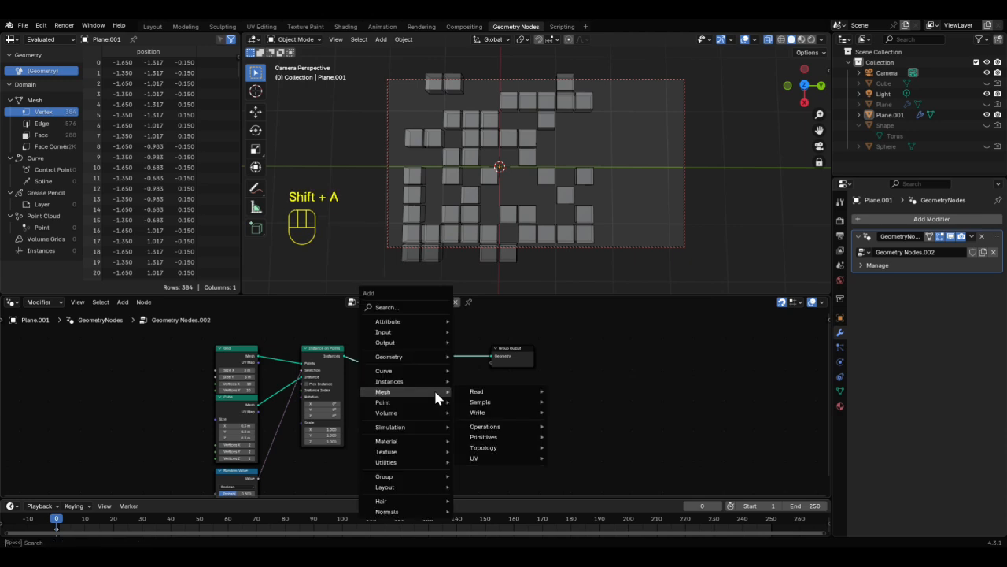
mouse_move(413, 318)
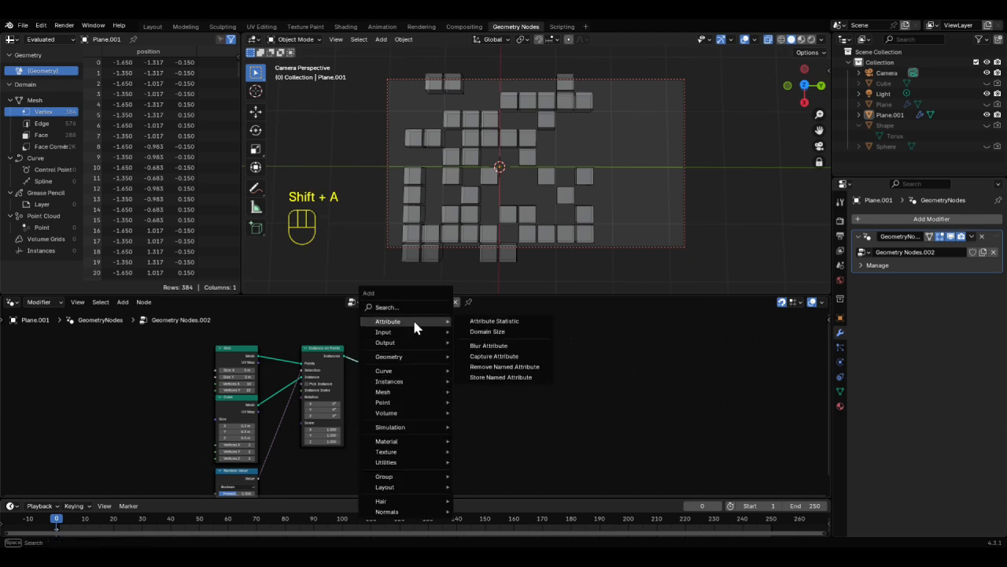
left_click(493, 377)
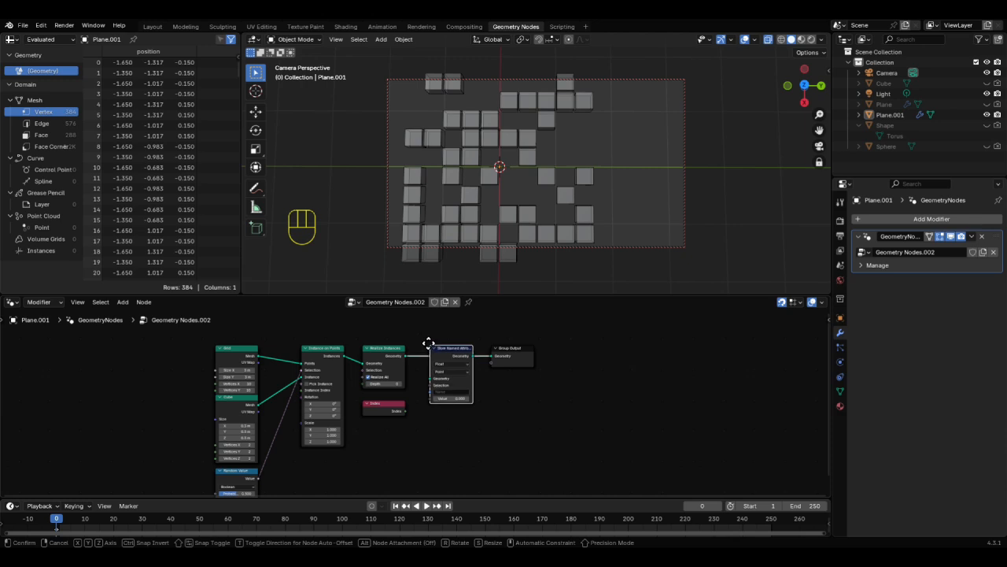
left_click(429, 343)
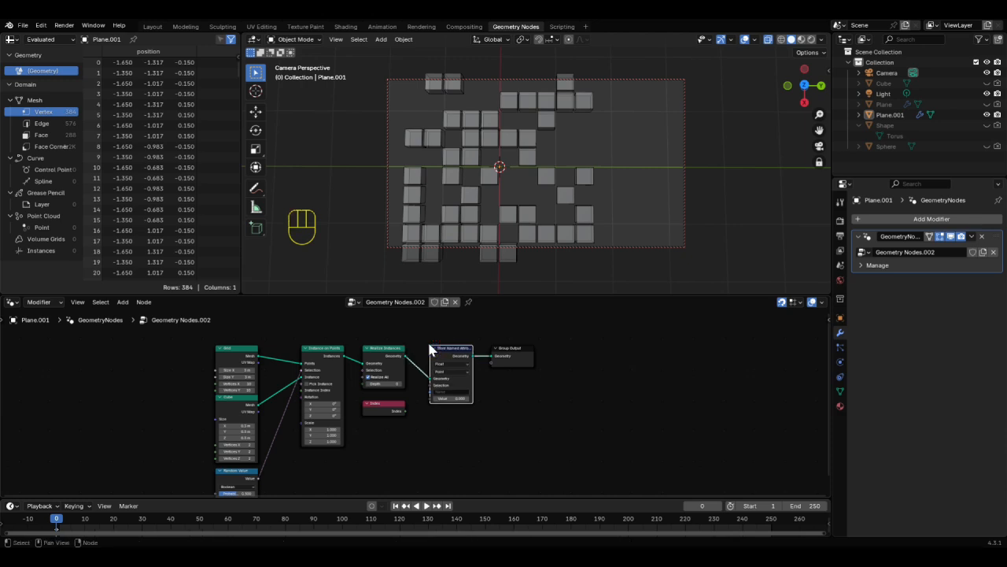
Step: Name the stored attribute color and connect the Index output to its Value input
left_click(445, 390)
type("color")
key("Return")
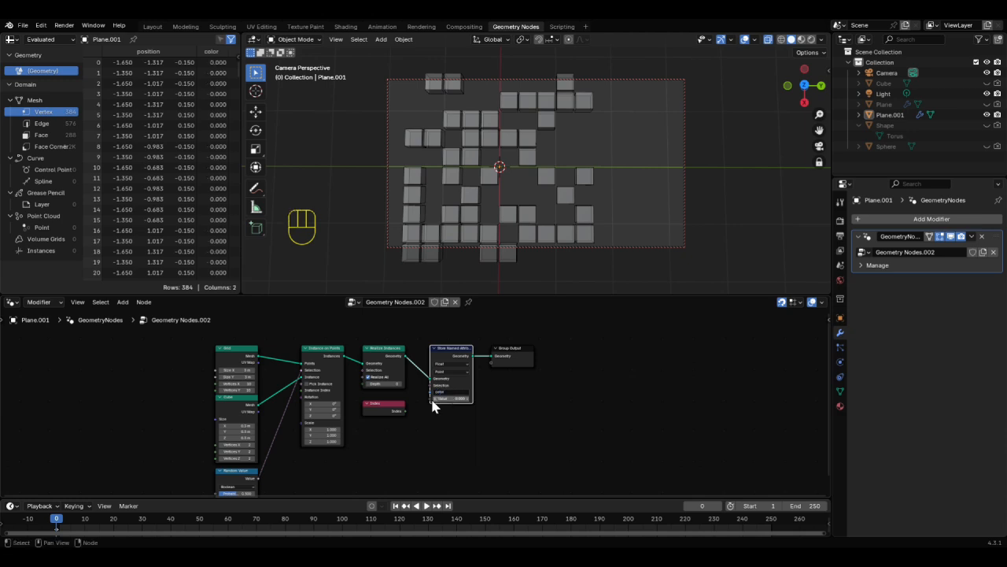
left_click_drag(406, 410, 427, 399)
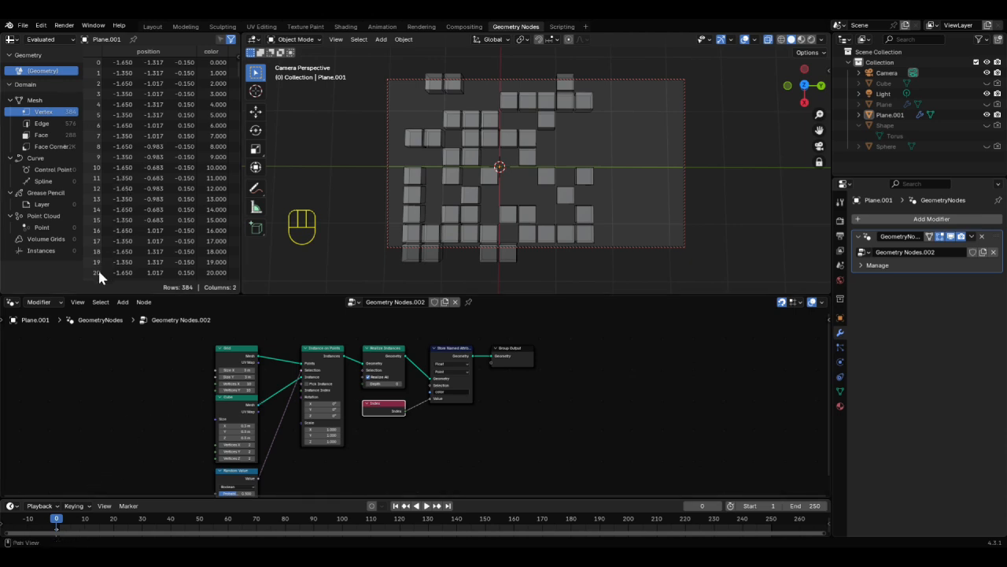
Step: Switch the node area to the Shader Editor and create a new material named RandomColor for the plane
left_click(17, 307)
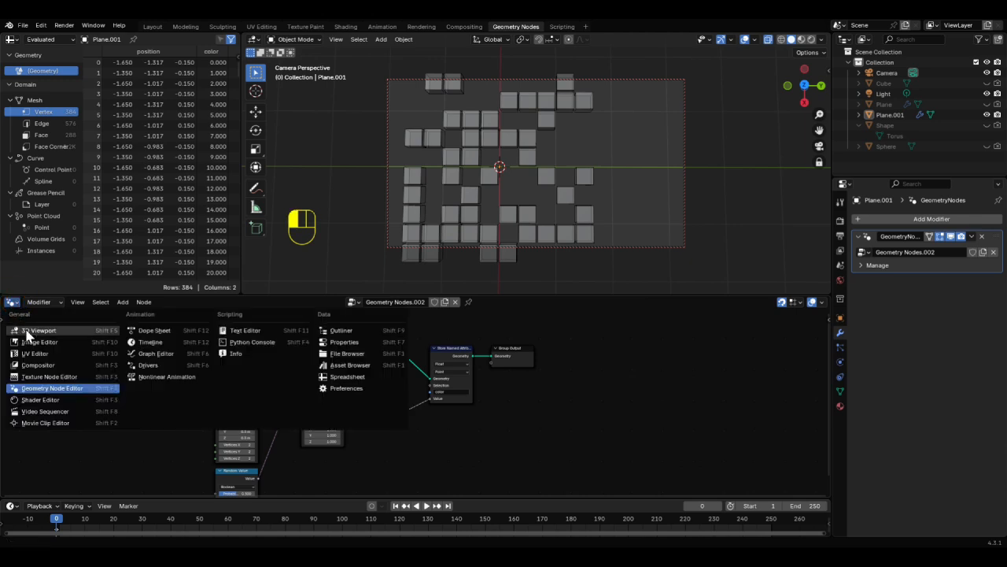
left_click(43, 400)
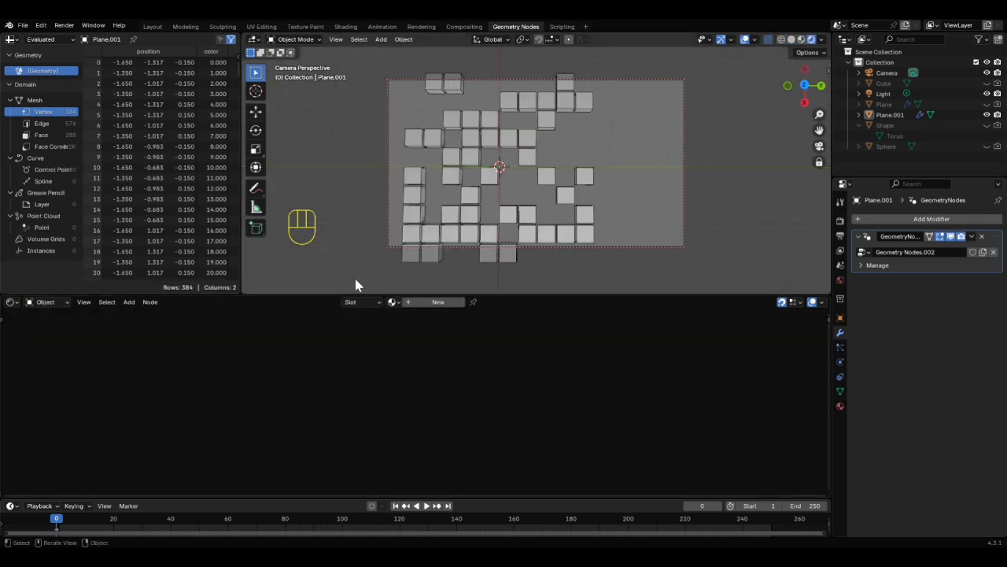
left_click(435, 302)
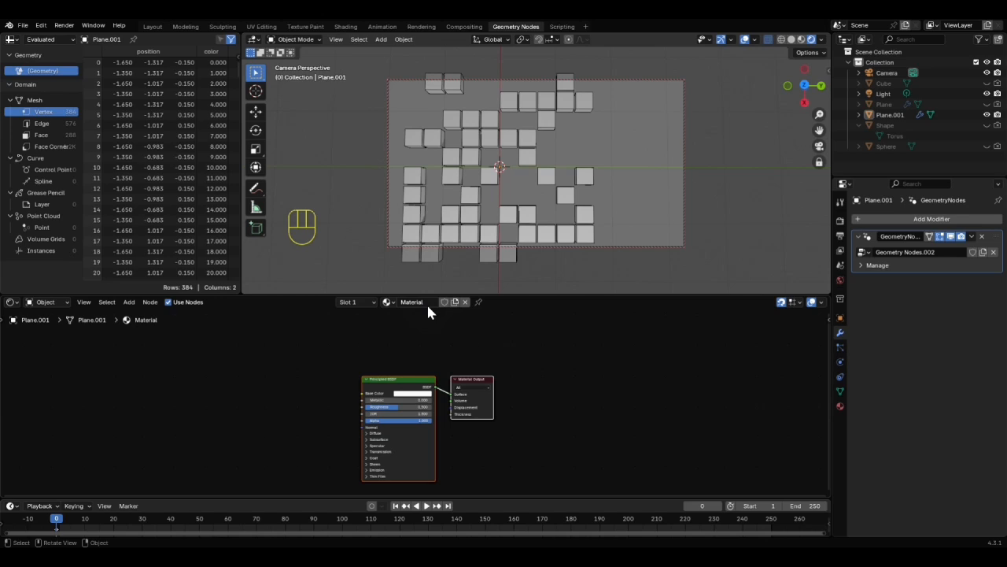
left_click(423, 301)
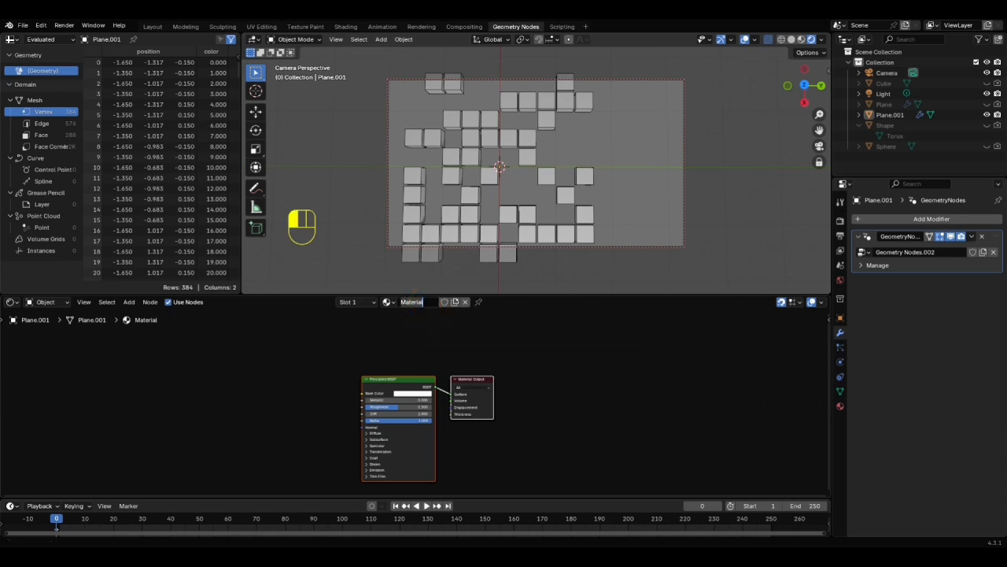
type("RandomColor")
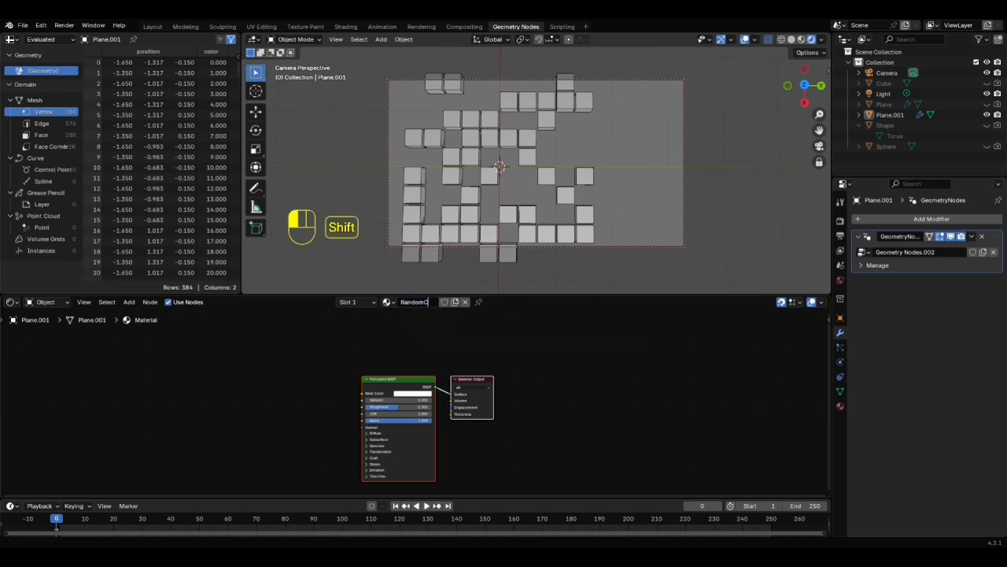
left_click(423, 295)
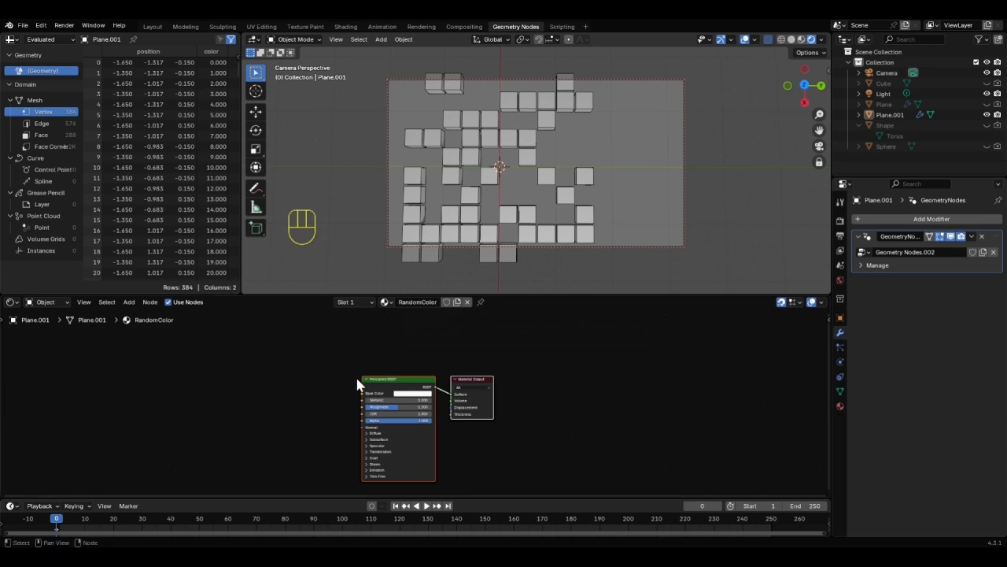
Step: Feed a new Color Ramp node into the Base Color of the Principled BSDF
left_click_drag(362, 394, 303, 380)
type("colorr")
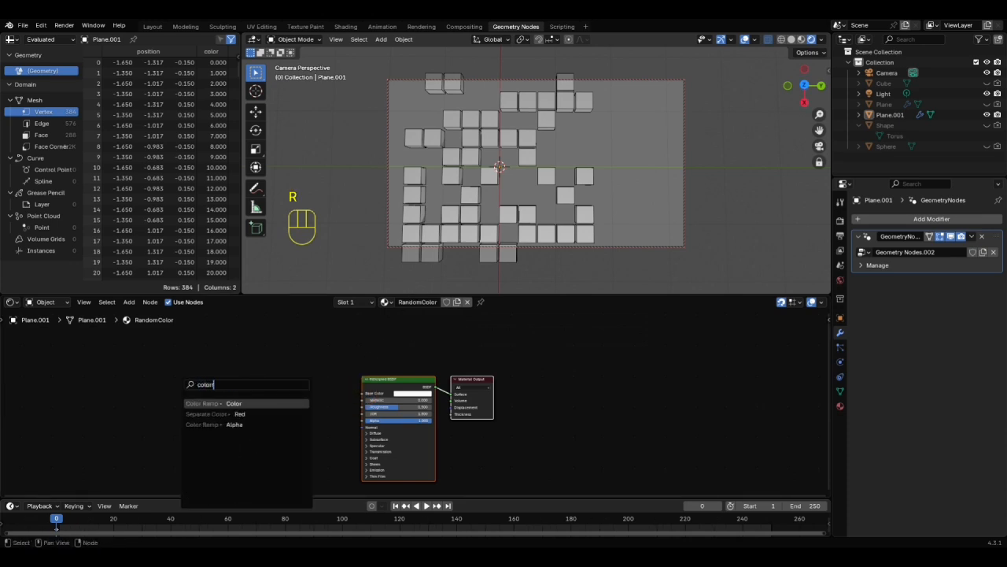
key("Return")
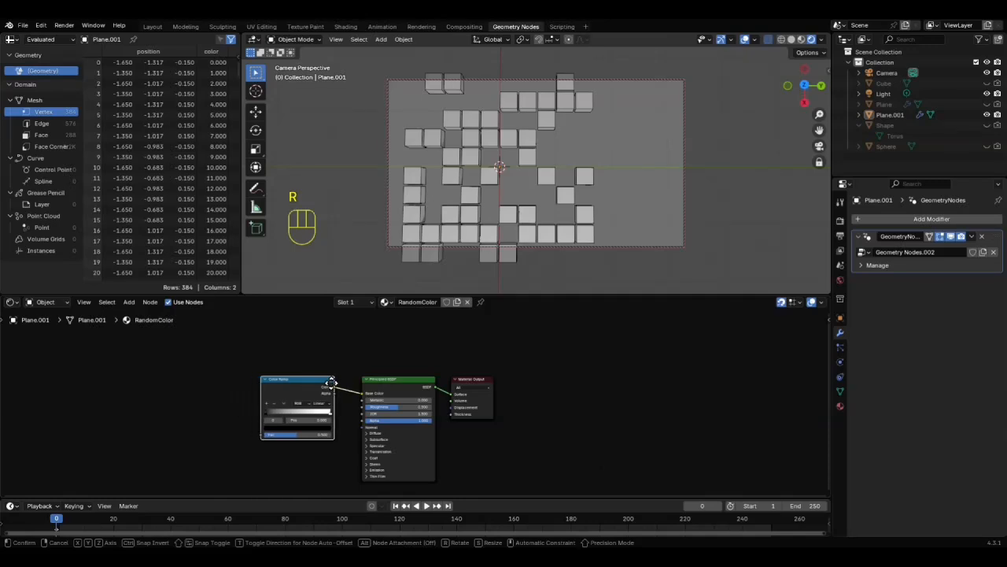
left_click(333, 385)
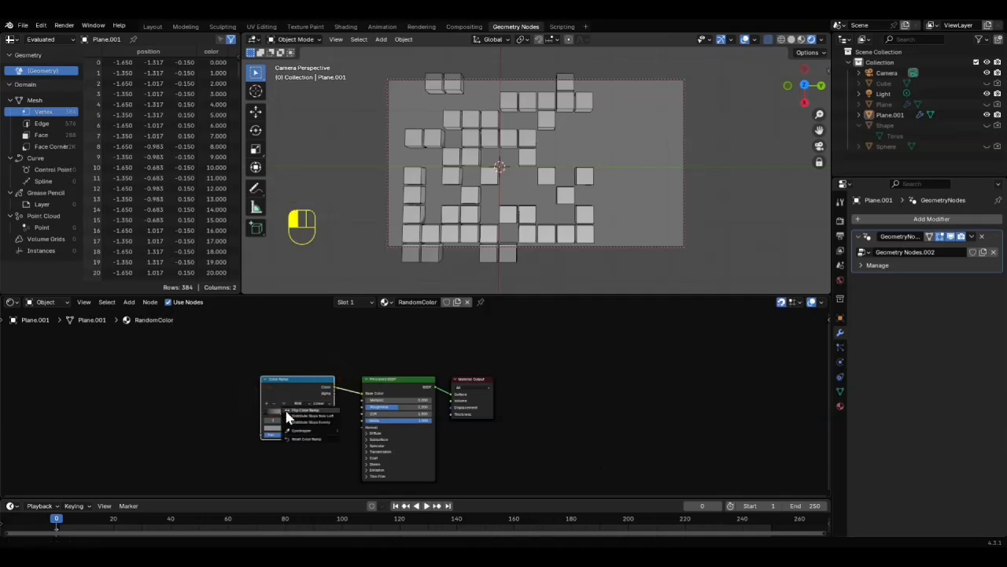
Step: Give the Color Ramp four evenly spaced stops in red, yellow, green and blue, with Constant interpolation
left_click(309, 427)
left_click(309, 341)
left_click(298, 413)
left_click(295, 428)
left_click(270, 343)
left_click(282, 414)
left_click(288, 428)
left_click(319, 333)
left_click(298, 413)
left_click(296, 428)
left_click(320, 333)
left_click(266, 413)
left_click(292, 428)
left_click(320, 330)
left_click(291, 375)
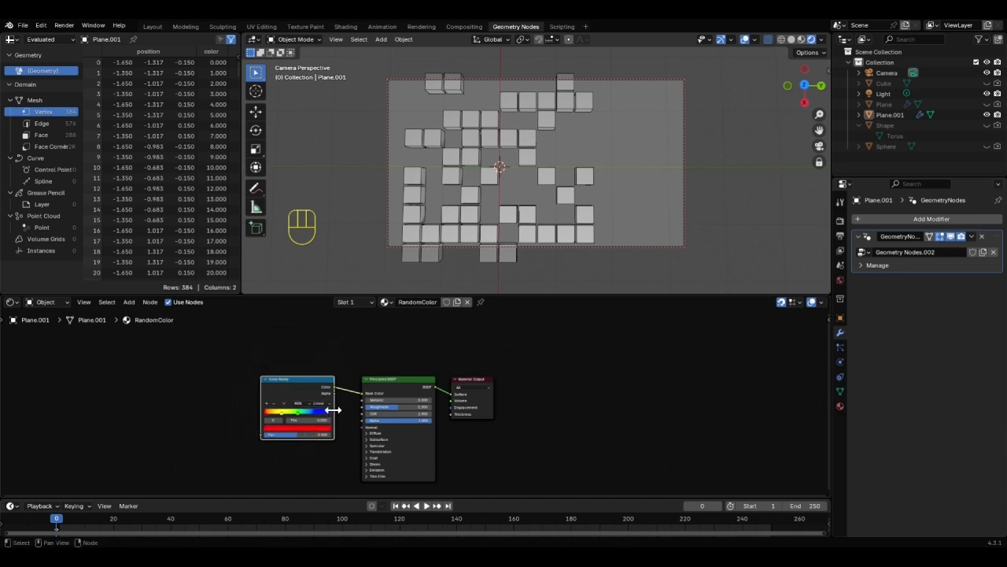
left_click(320, 403)
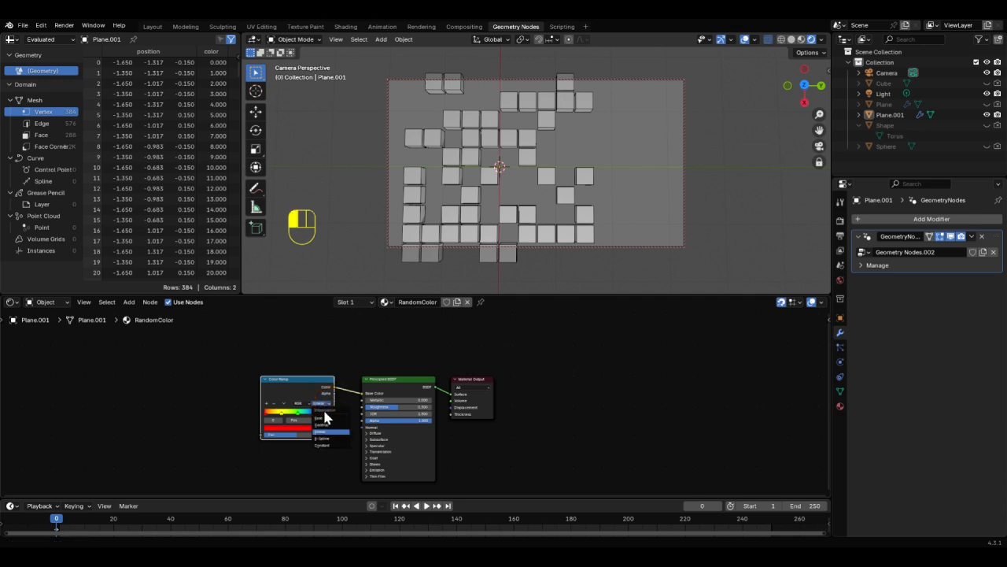
left_click(321, 444)
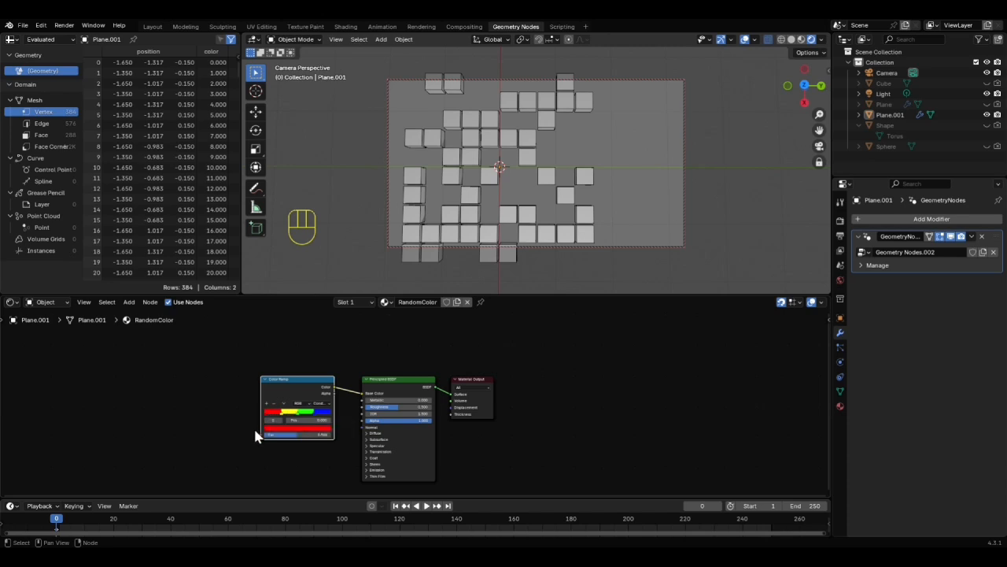
Step: Add a White Noise Texture node and feed its Value output into the Color Ramp's Fac input
left_click_drag(260, 435, 210, 384)
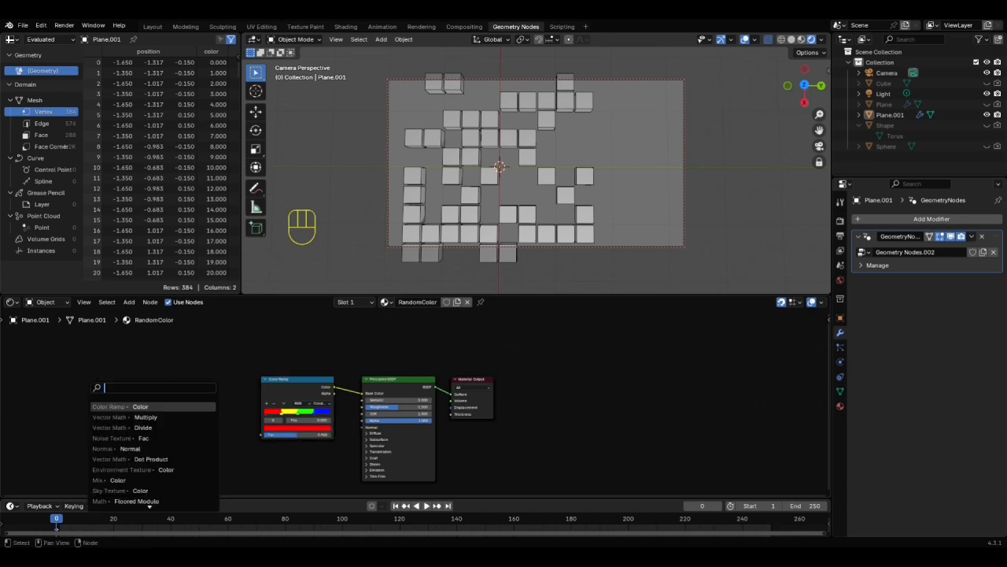
type("shif")
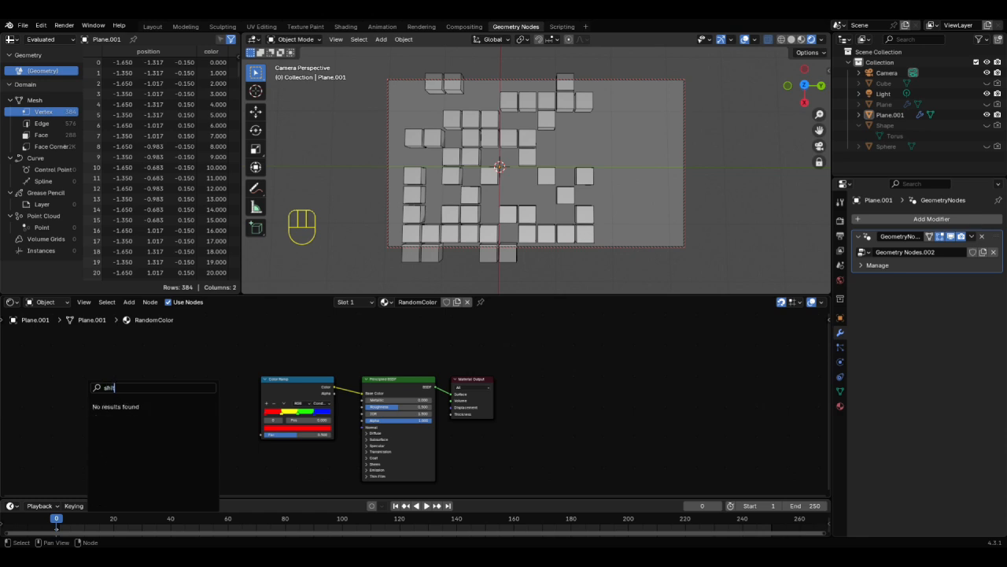
key("BackSpace")
key("BackSpace")
key("BackSpace")
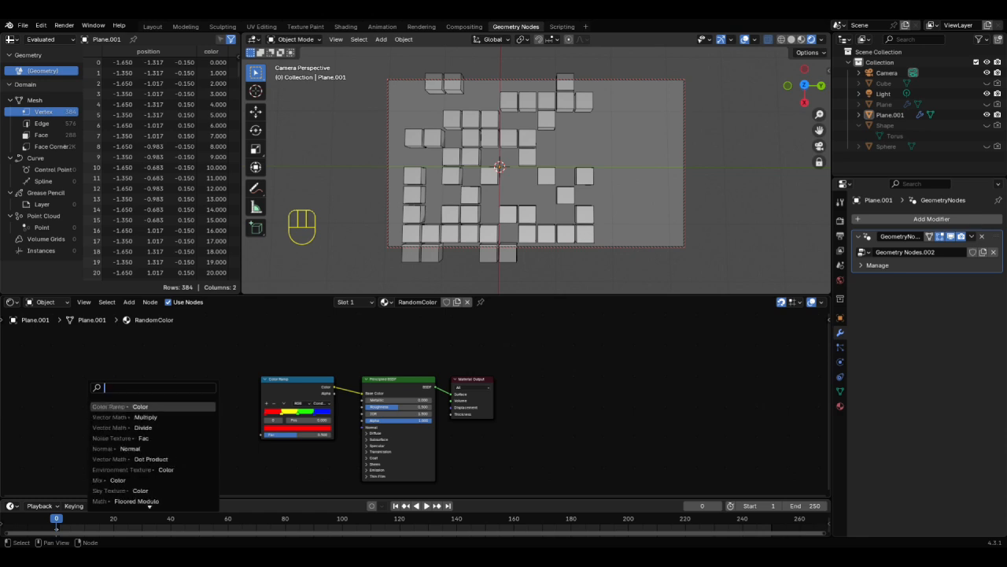
type("whitenoi")
key("Return")
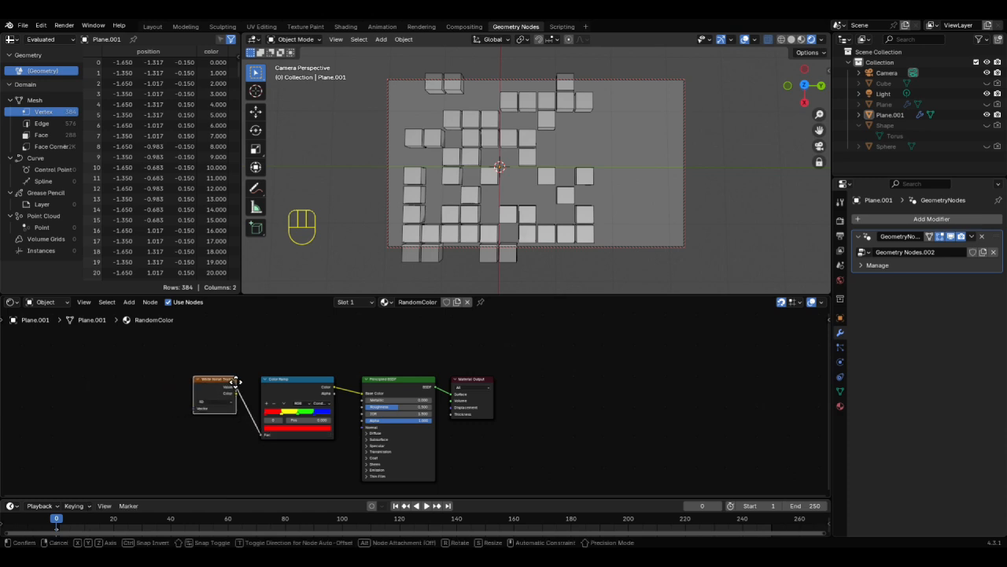
left_click(236, 385)
Step: Add a Math node set to Snap with an Increment of 8, feeding the White Noise Texture's Vector input
middle_click_drag(142, 427, 225, 418)
key("shift+a")
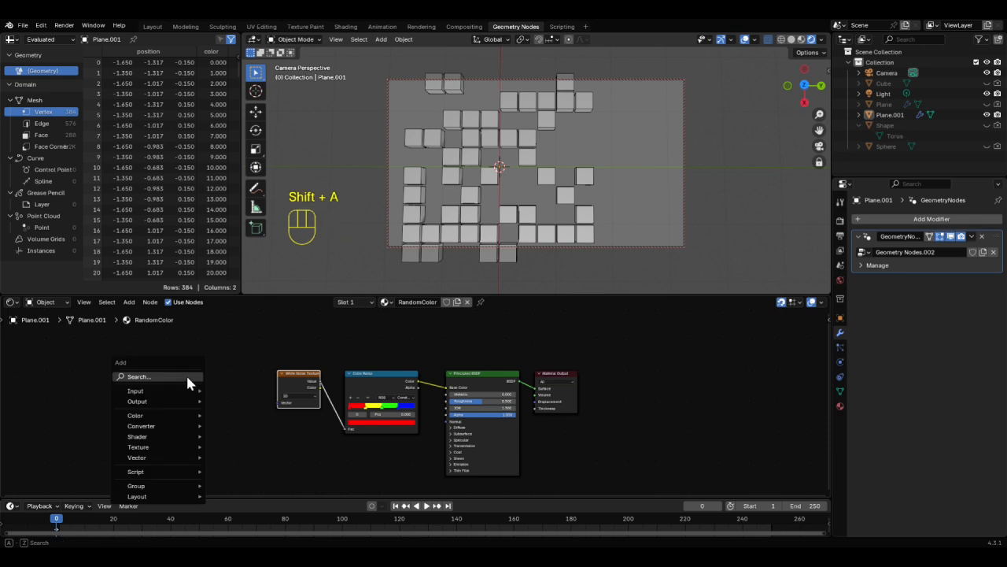
type("math")
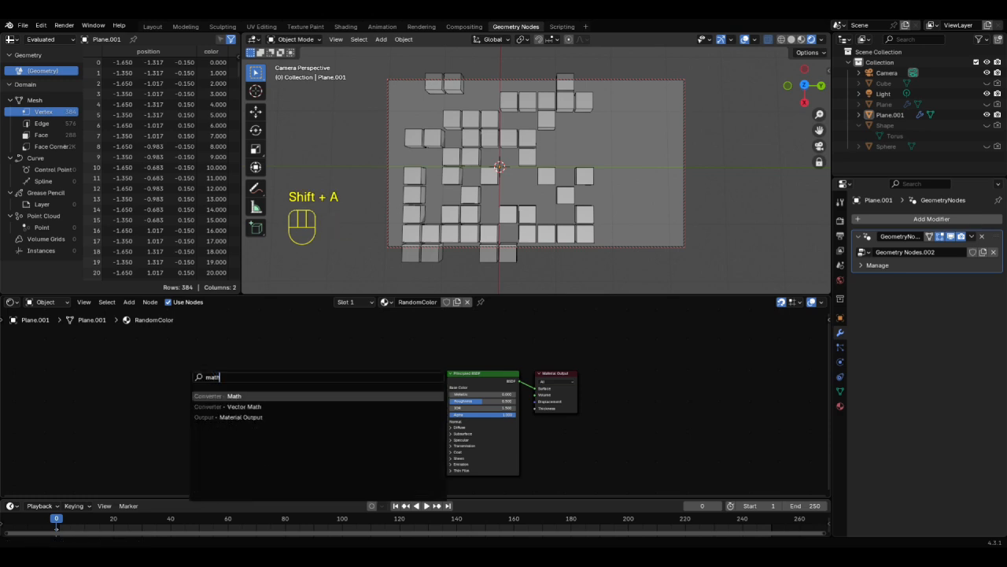
key("Return")
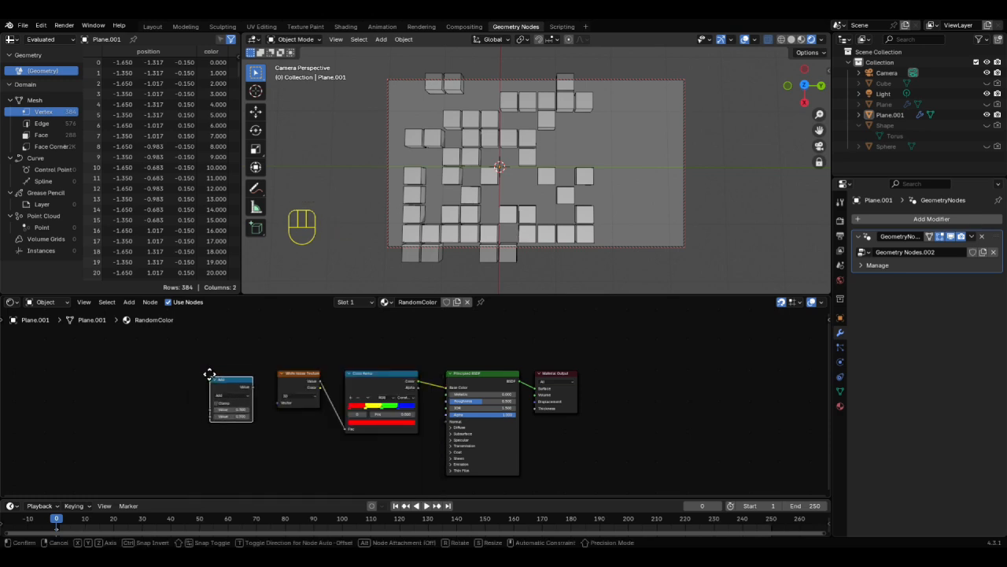
left_click(209, 373)
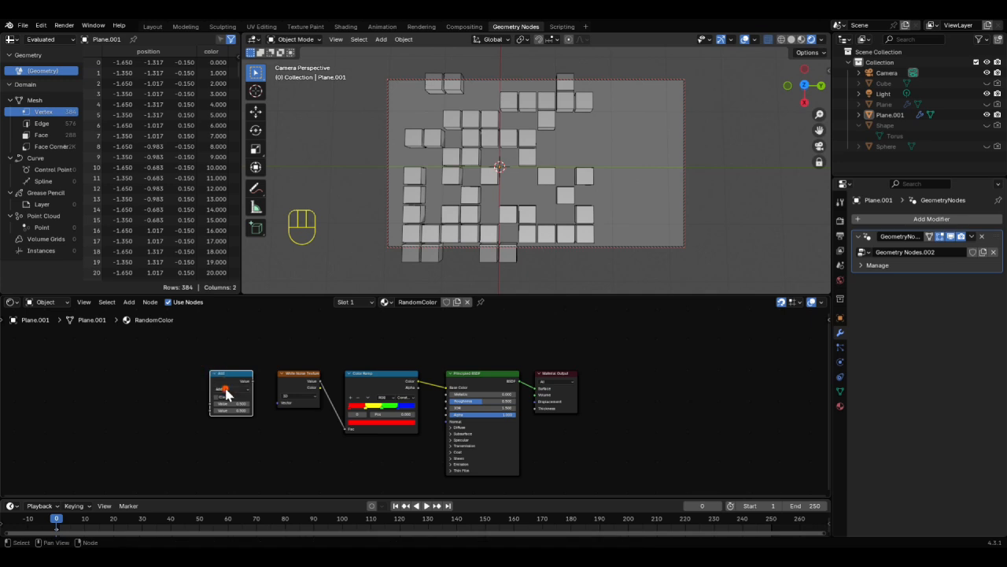
left_click(226, 389)
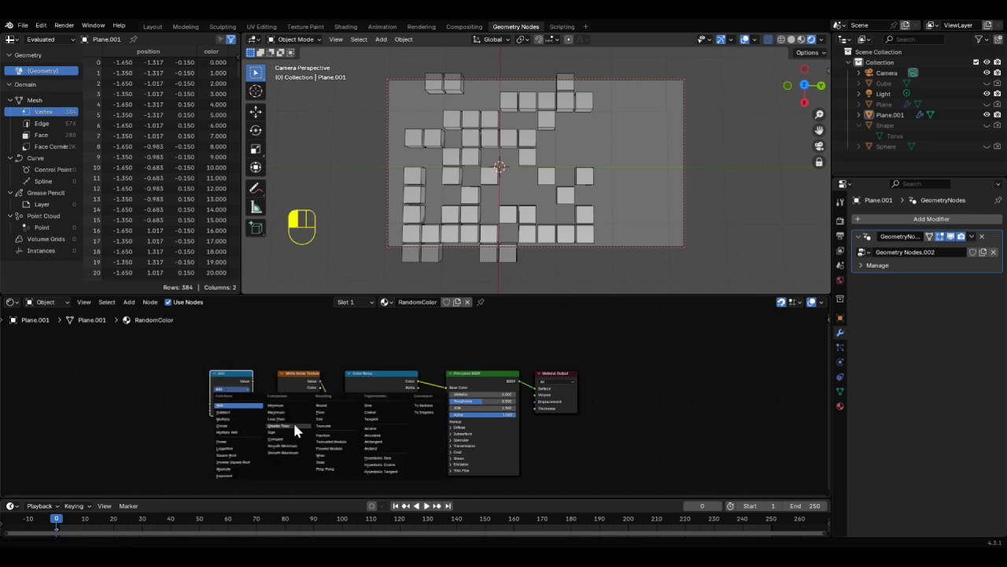
left_click(322, 462)
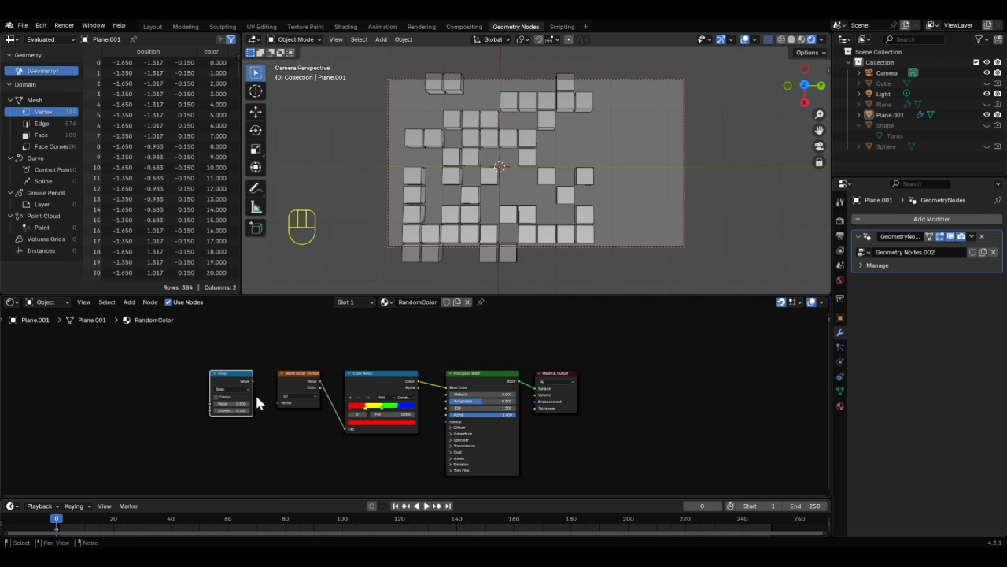
left_click_drag(251, 381, 278, 404)
left_click(230, 410)
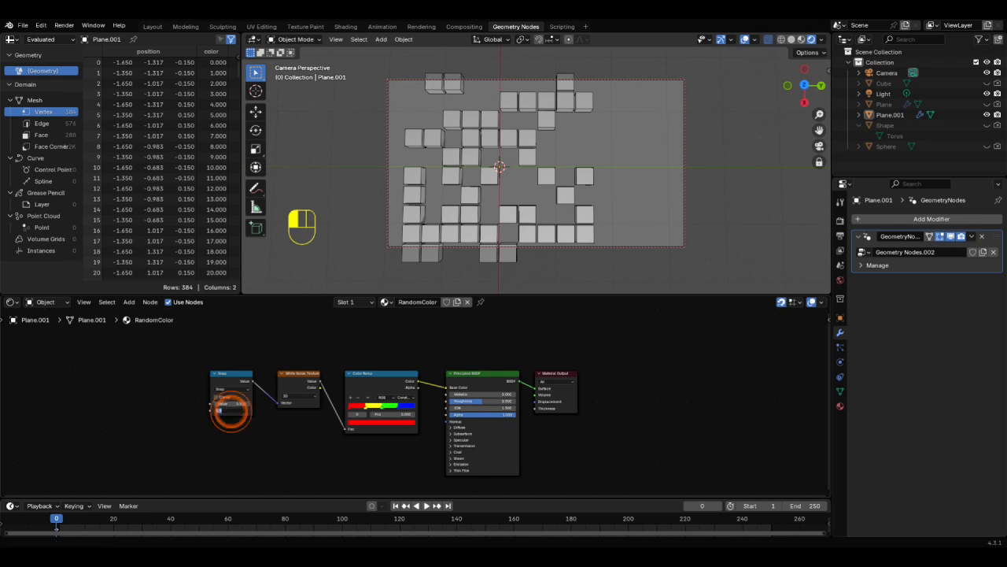
type("8")
key("Return")
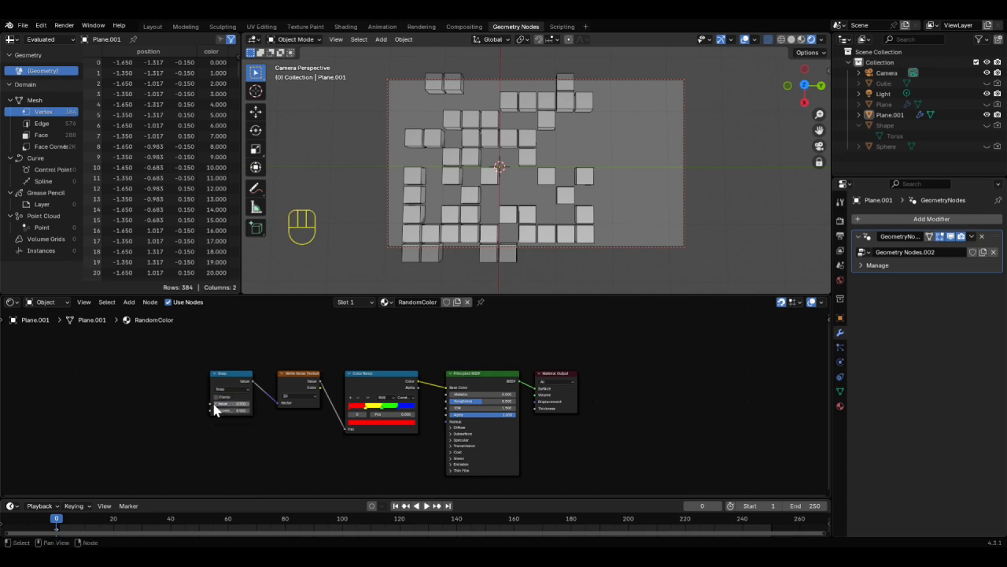
Step: Feed the Snap node's Value input from the Color output of a new Attribute node named color
left_click_drag(210, 404, 158, 371)
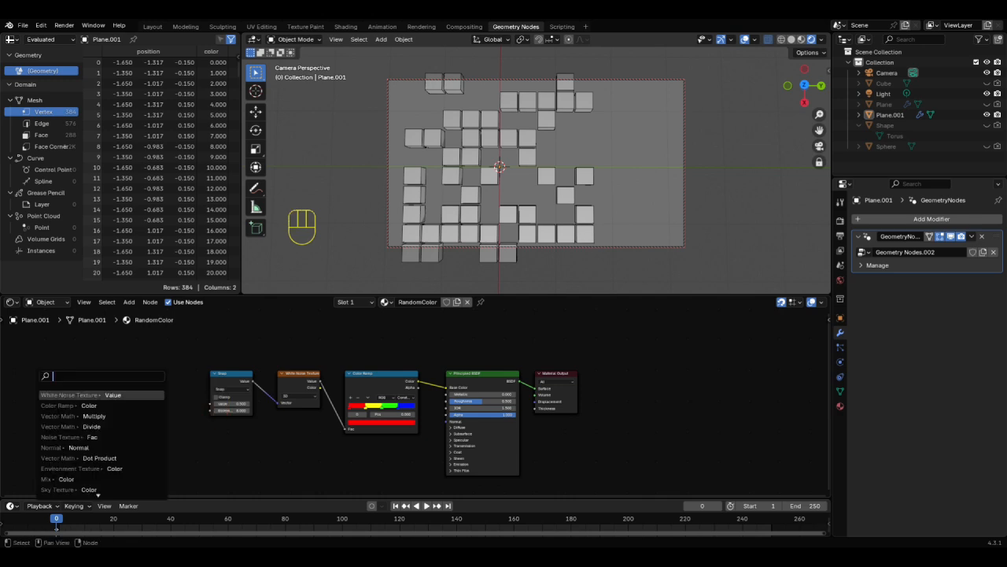
type("att")
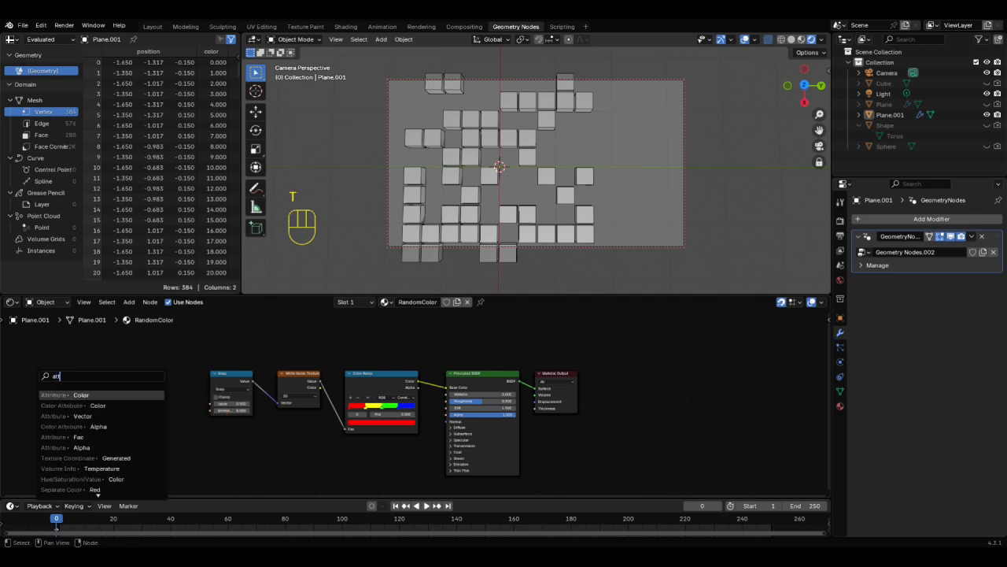
key("Return")
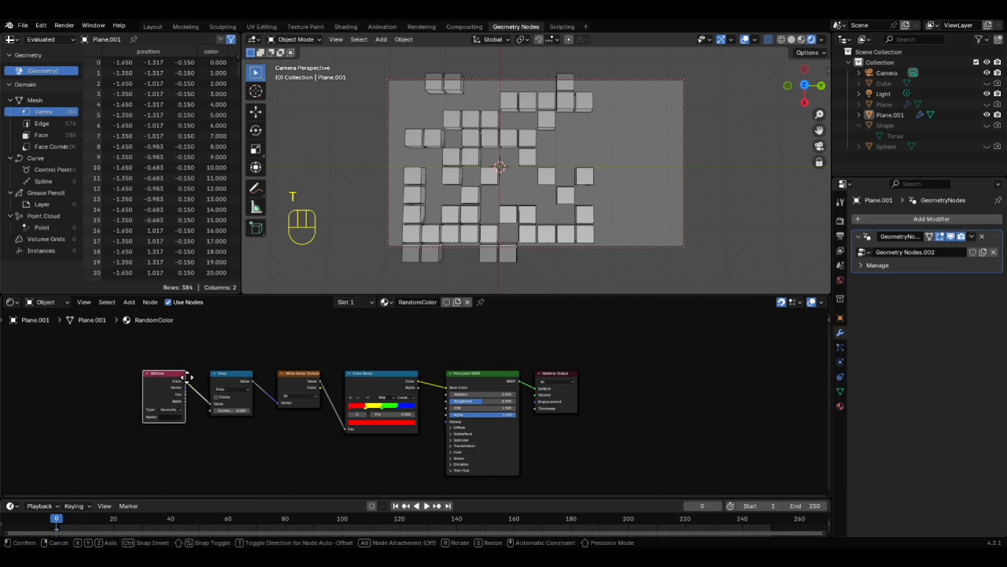
left_click(185, 377)
left_click(169, 417)
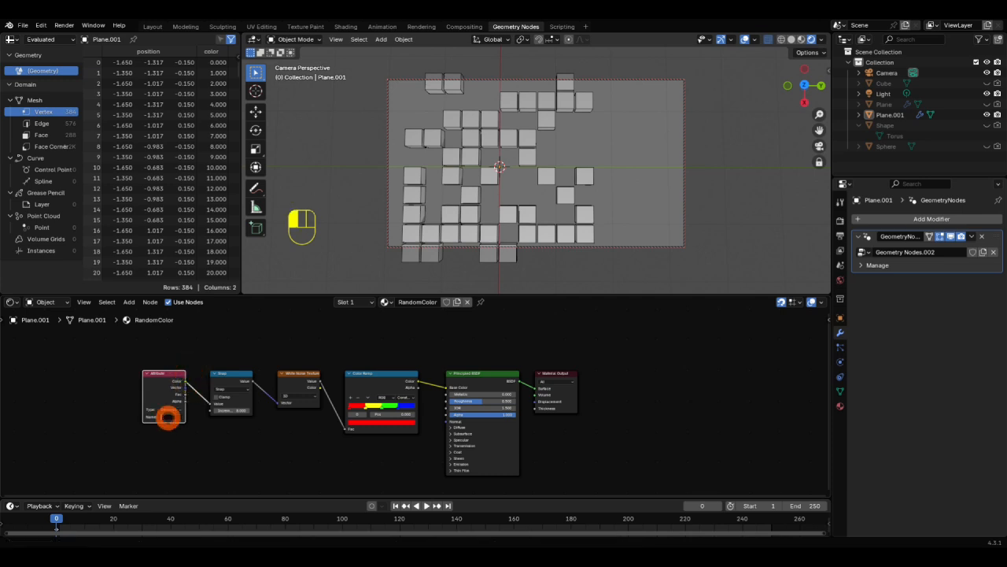
type("color")
key("Return")
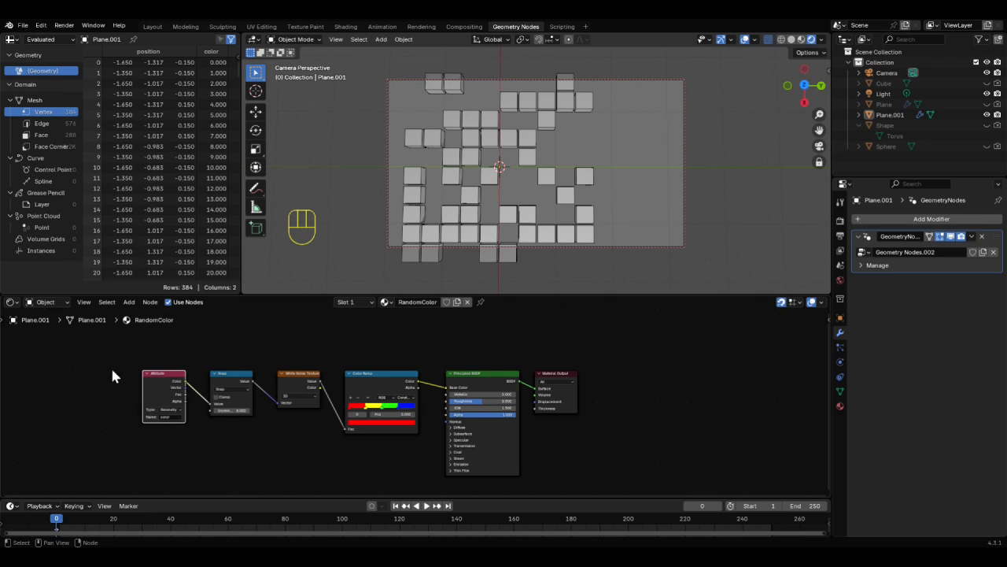
Step: Switch the node area back to the Geometry Node Editor and insert a Set Material node between Store Named Attribute and Group Output
left_click(11, 306)
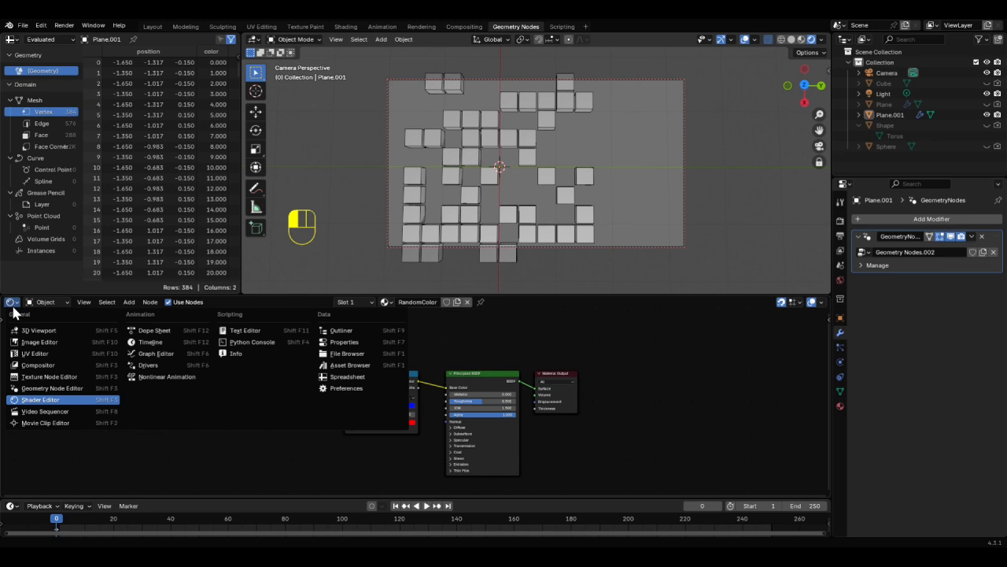
left_click(47, 388)
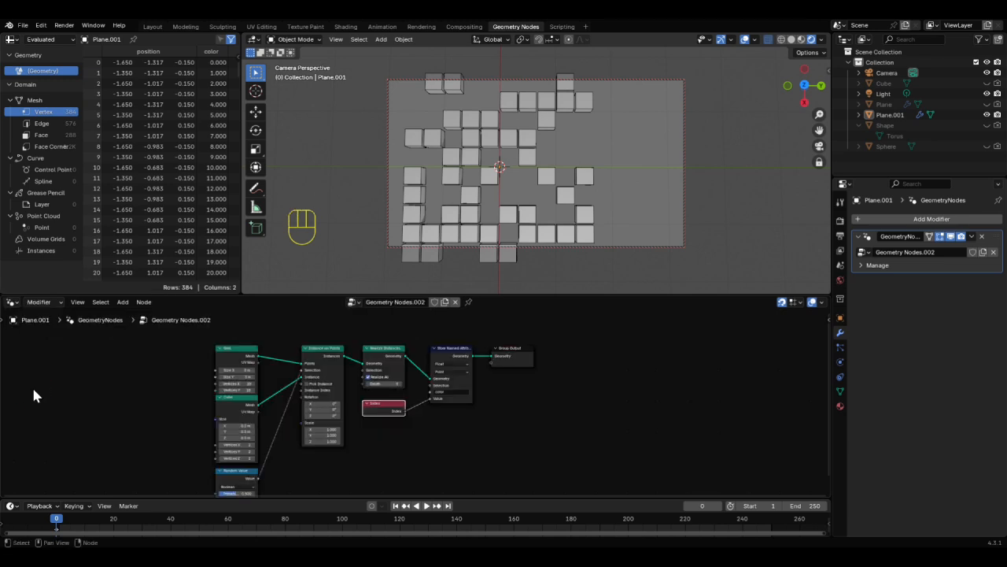
left_click_drag(515, 351, 568, 351)
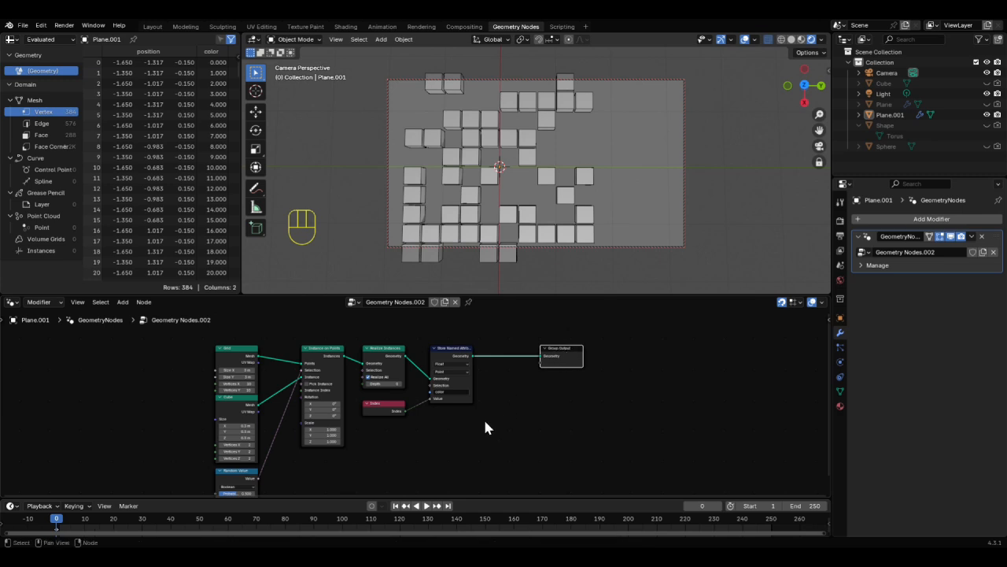
key("shift+a")
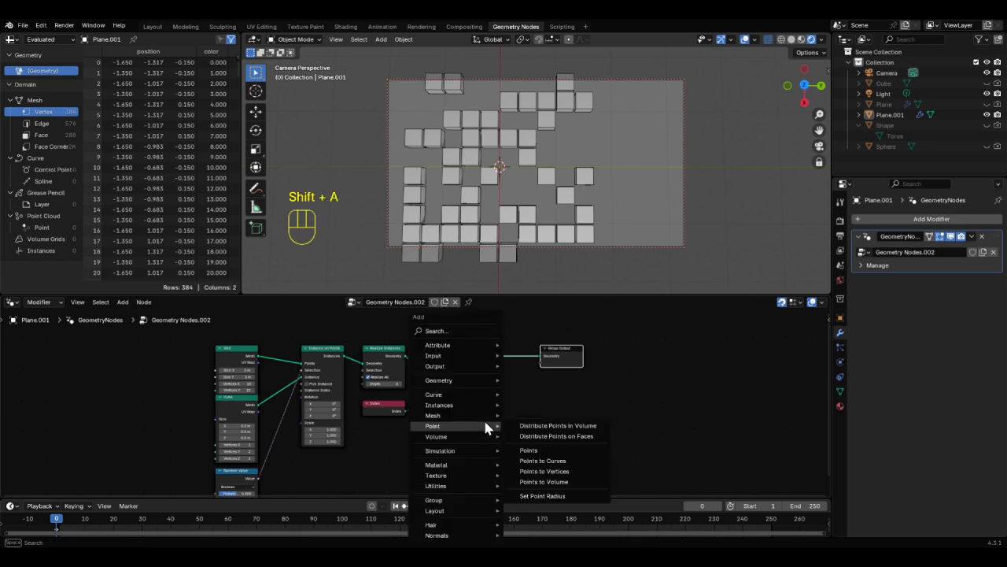
type("set mat")
key("Return")
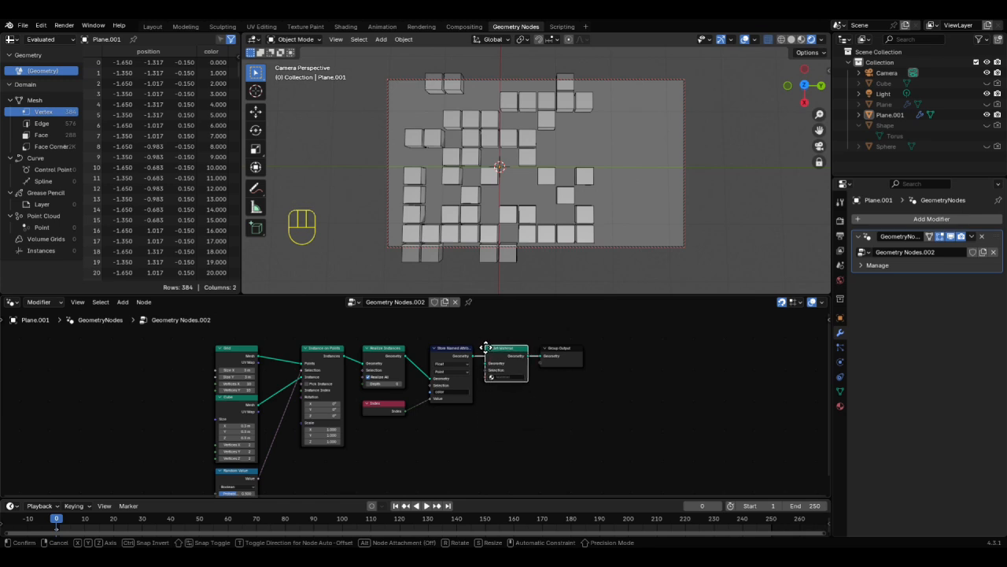
left_click(486, 348)
Step: Assign the RandomColor material in the Set Material node and view the cubes from an angle
left_click(505, 376)
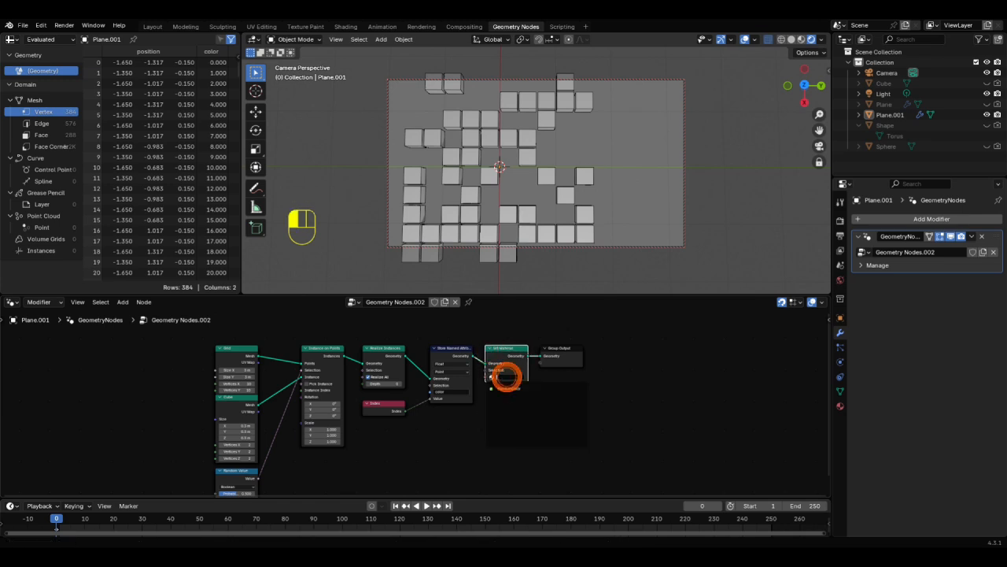
left_click(508, 388)
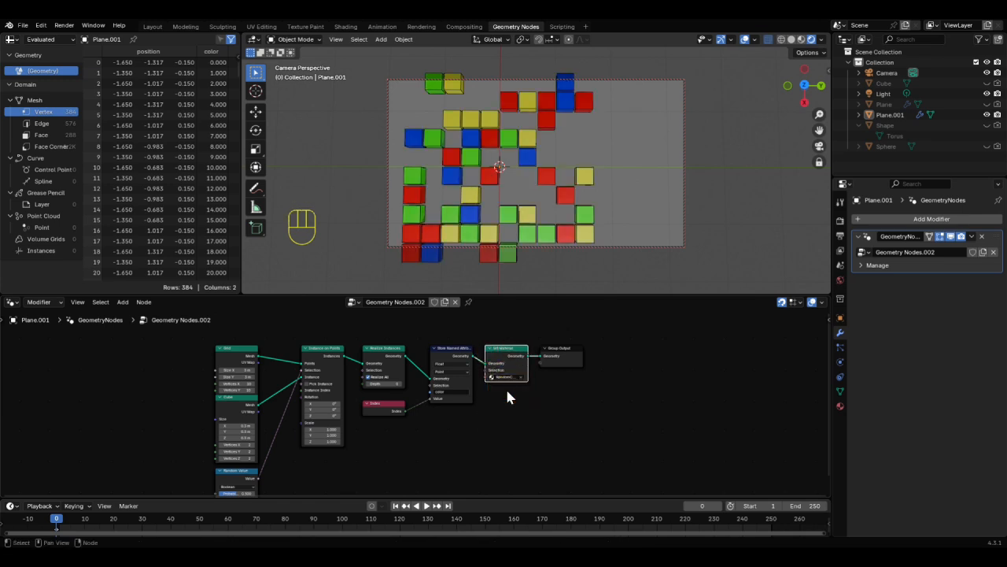
mouse_move(539, 254)
middle_mouse_down()
mouse_move(527, 201)
mouse_move(533, 267)
mouse_move(495, 246)
mouse_move(596, 245)
mouse_move(543, 244)
middle_mouse_up()
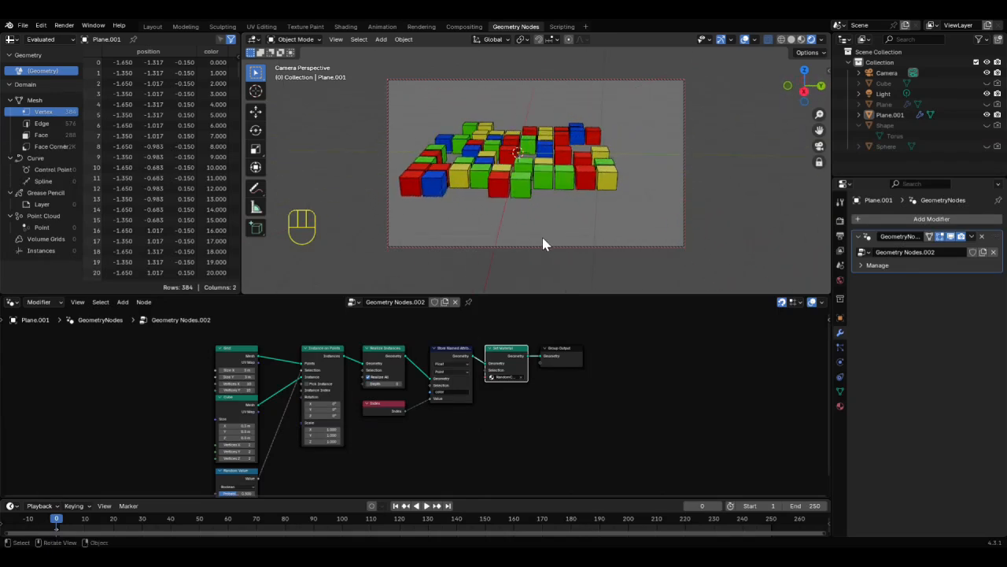